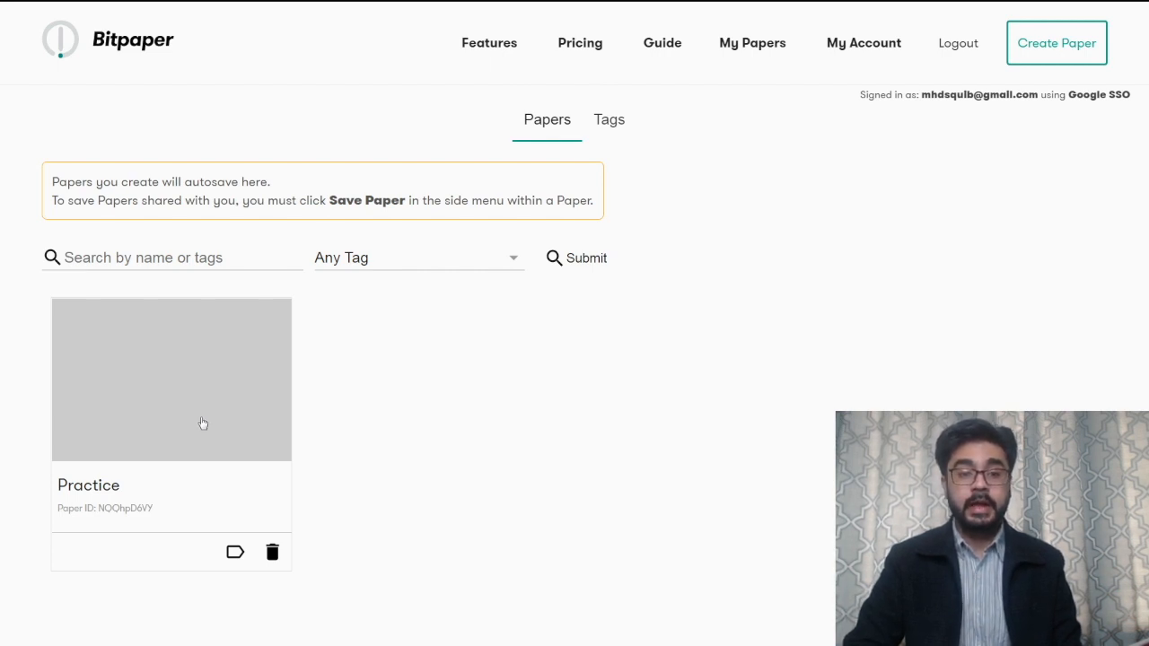
Step: Open the Practice paper and delete its two extra pages so that only page 1 is left
click(203, 423)
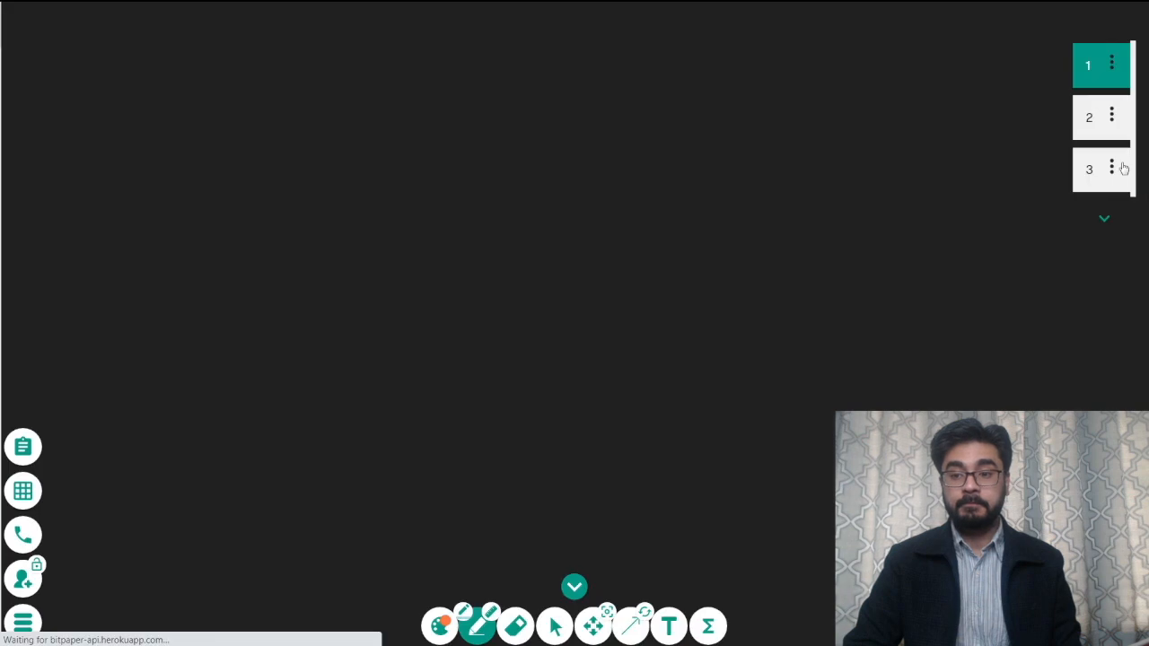
click(1112, 117)
click(1042, 148)
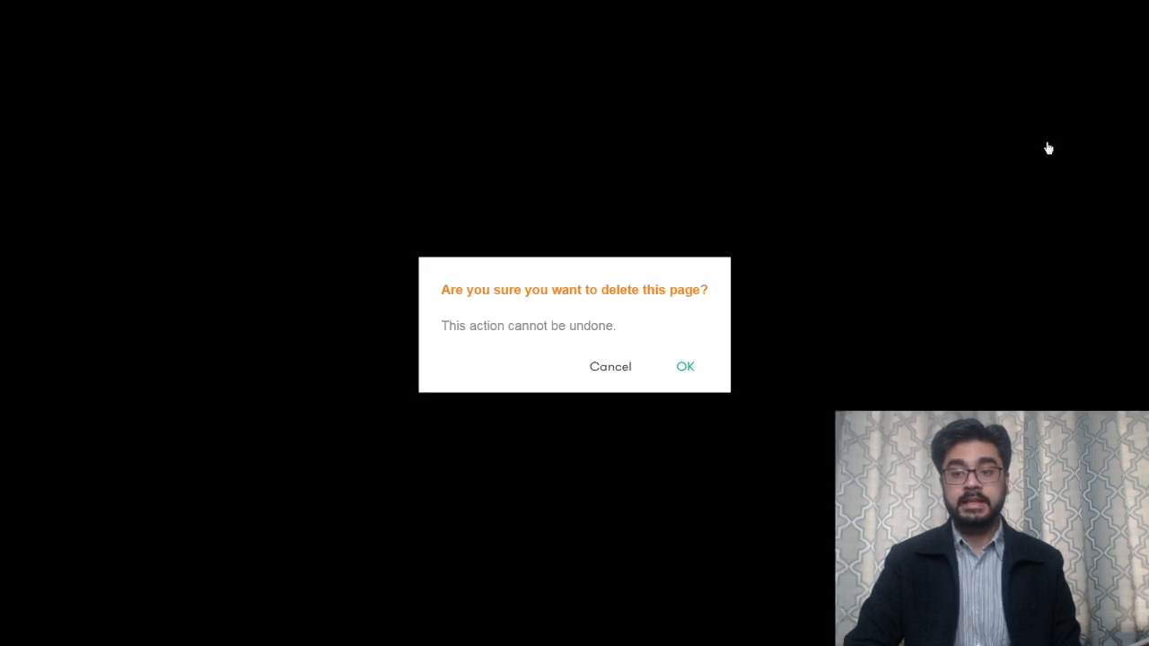
click(693, 365)
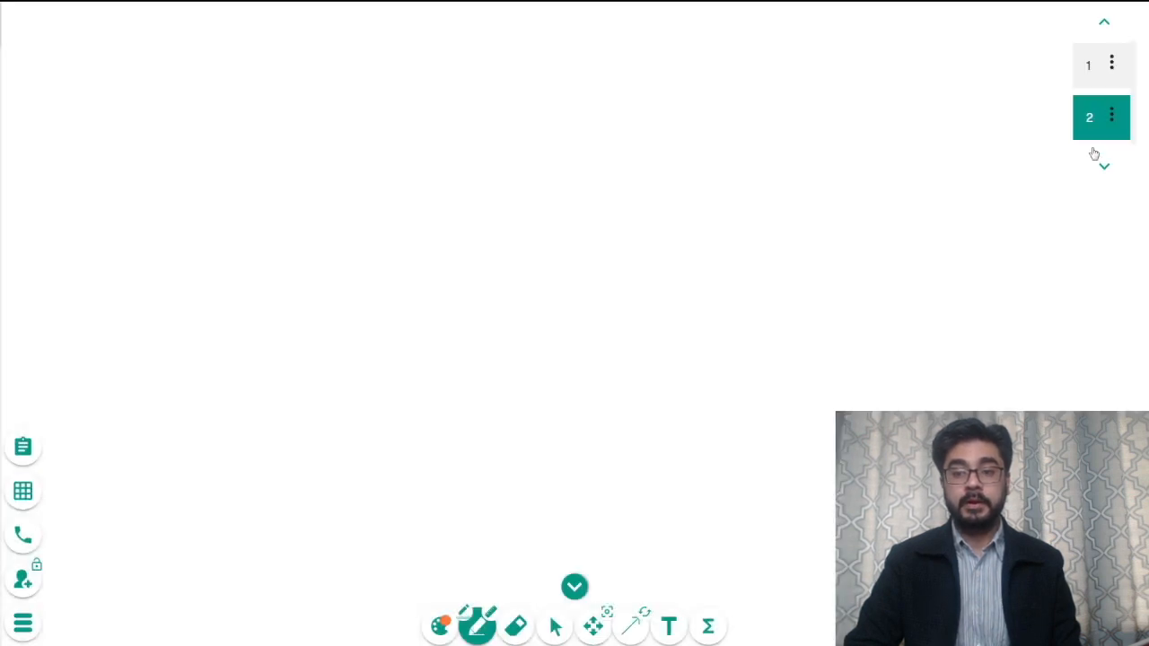
click(1112, 117)
click(1042, 144)
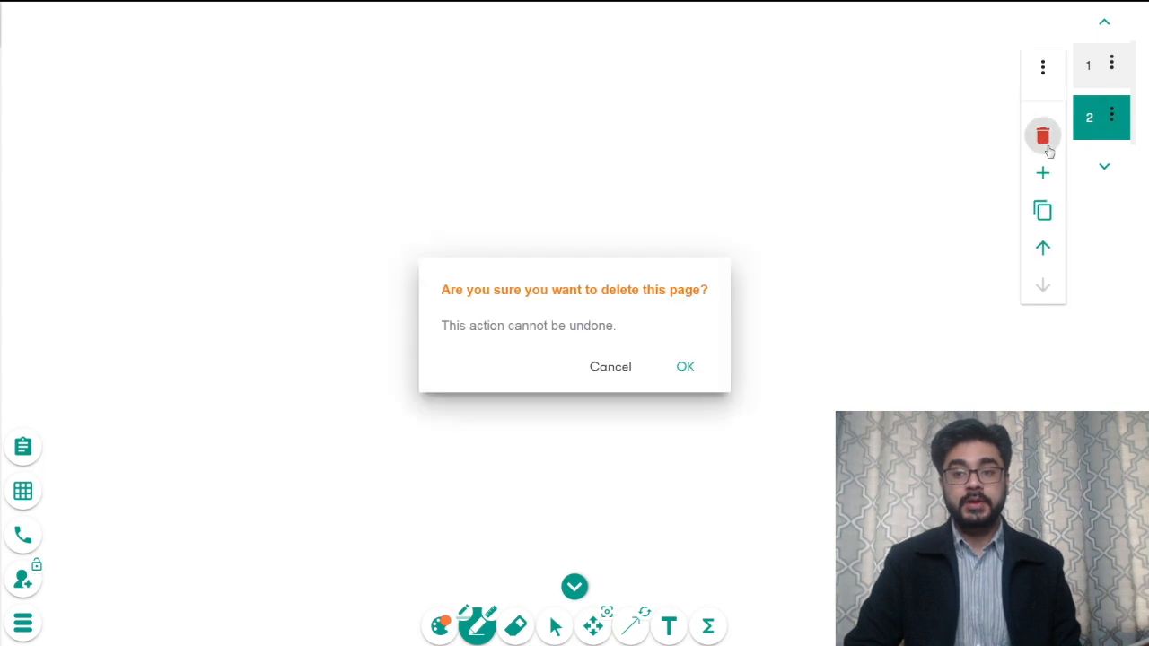
click(688, 367)
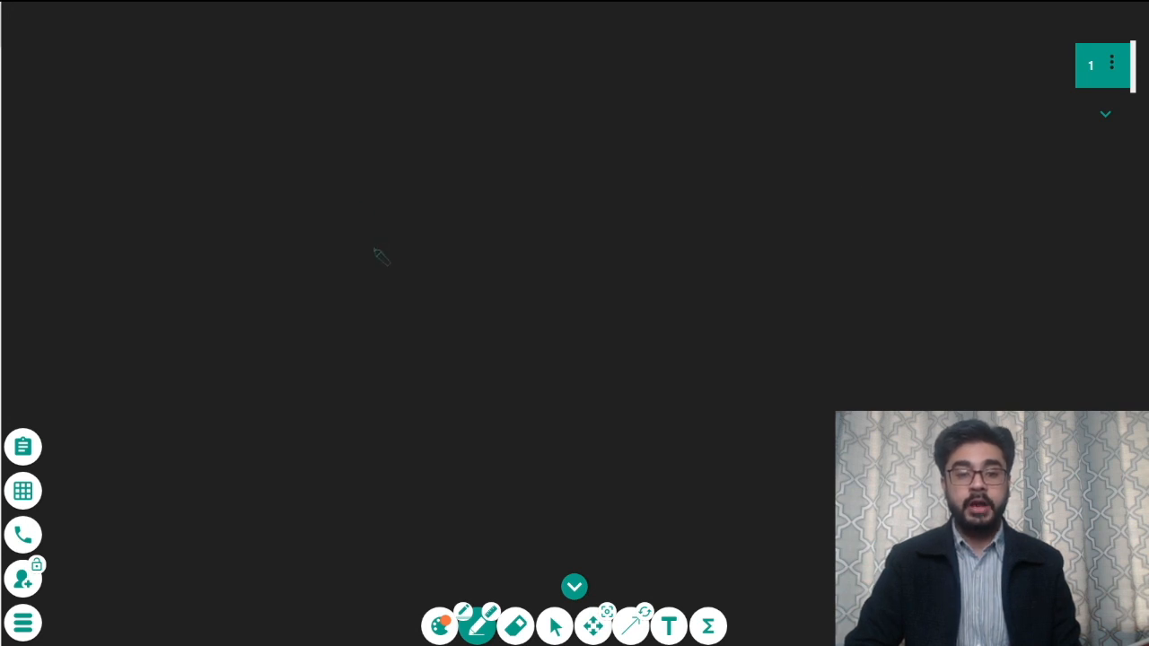
Step: Draw an orange freehand squiggle on page 1, pan the canvas around and reset it to its original position
mouse_move(305, 160)
mouse_down()
mouse_move(206, 320)
mouse_move(275, 361)
mouse_up()
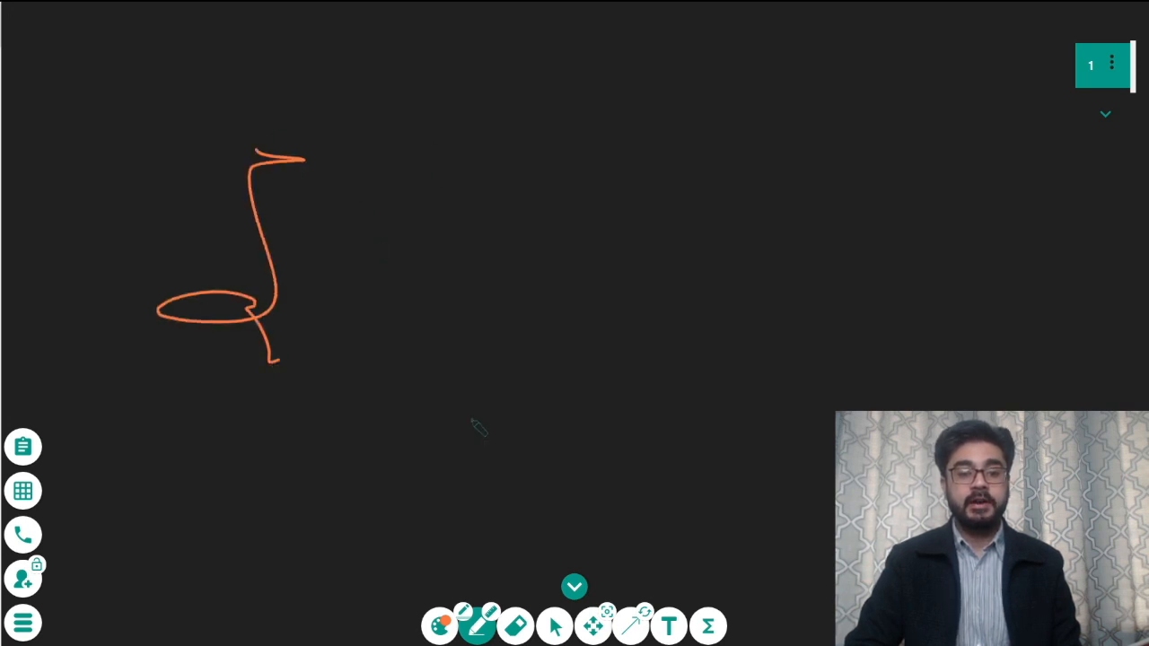
click(593, 626)
drag(923, 349, 775, 352)
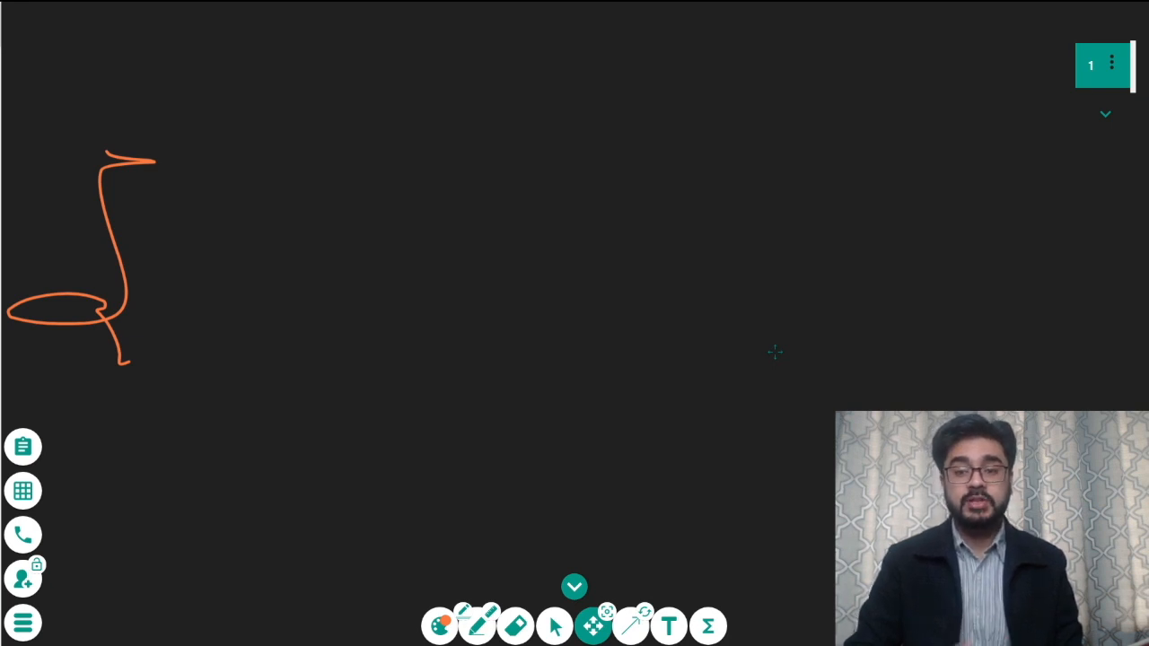
mouse_move(775, 352)
mouse_down()
mouse_move(728, 372)
mouse_move(736, 350)
mouse_move(748, 531)
mouse_move(791, 645)
mouse_move(852, 215)
mouse_move(829, 239)
mouse_move(793, 351)
mouse_move(894, 392)
mouse_up()
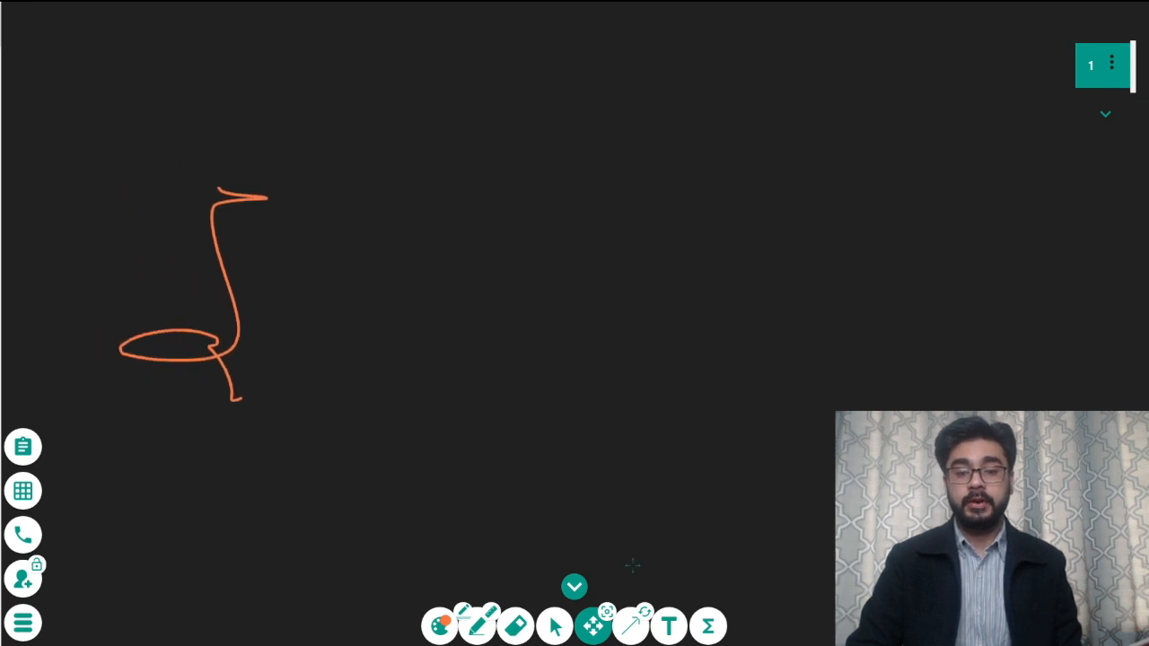
click(607, 613)
click(678, 358)
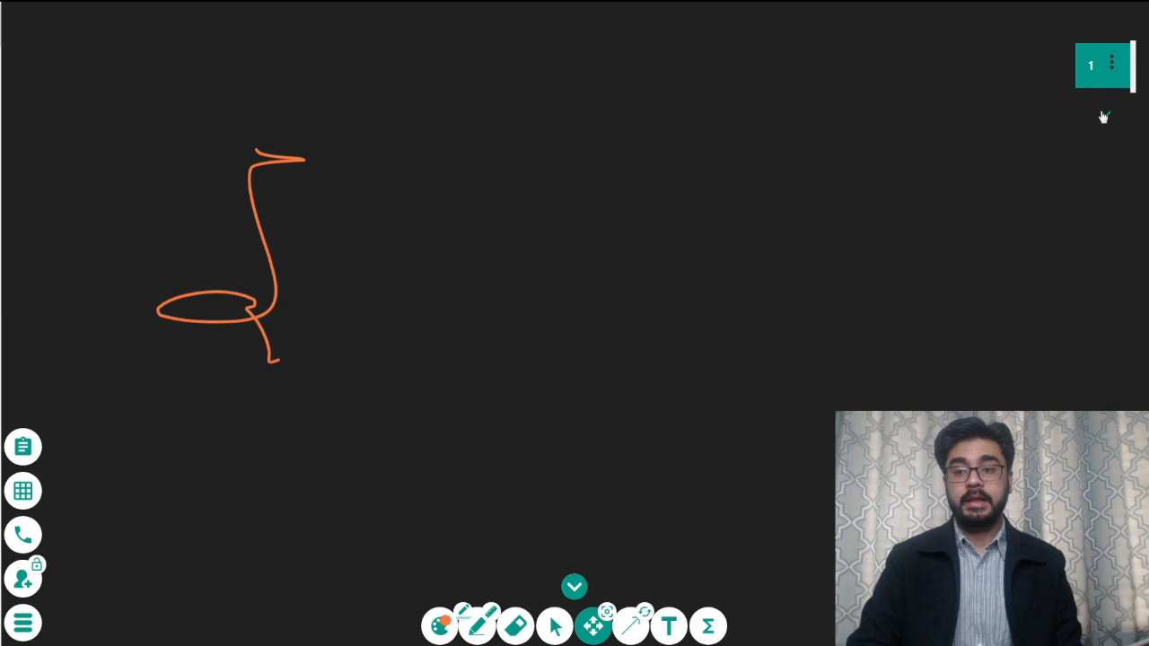
Step: Add pages 2 and 3 to the paper, switch between pages and return to page 1
click(1104, 114)
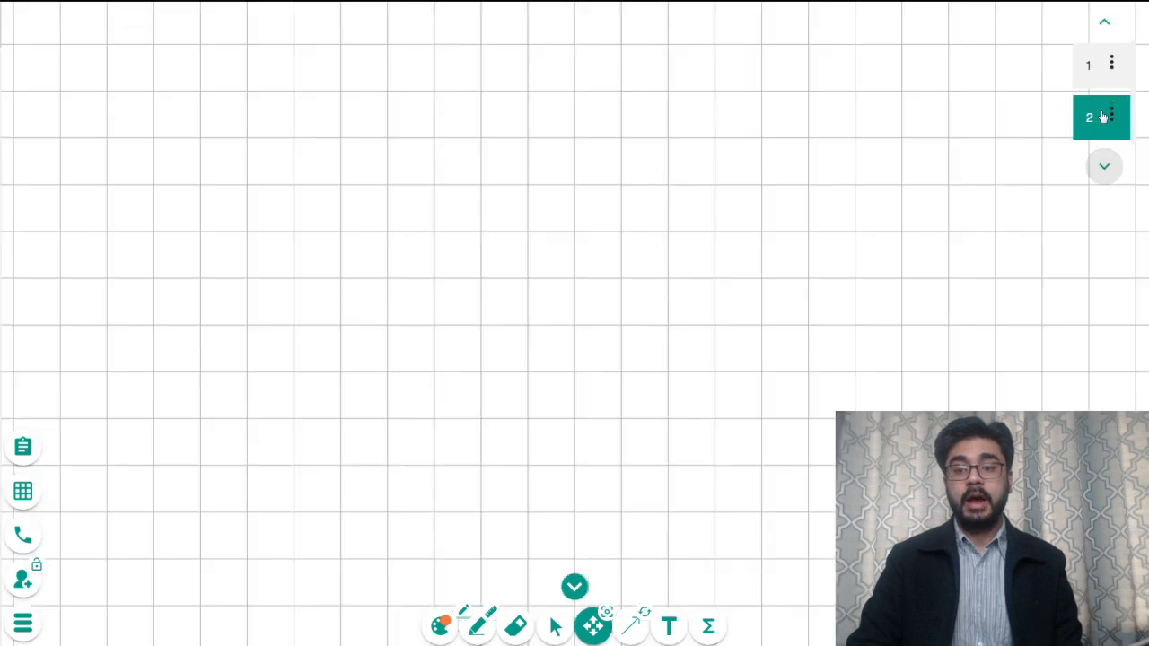
click(1105, 168)
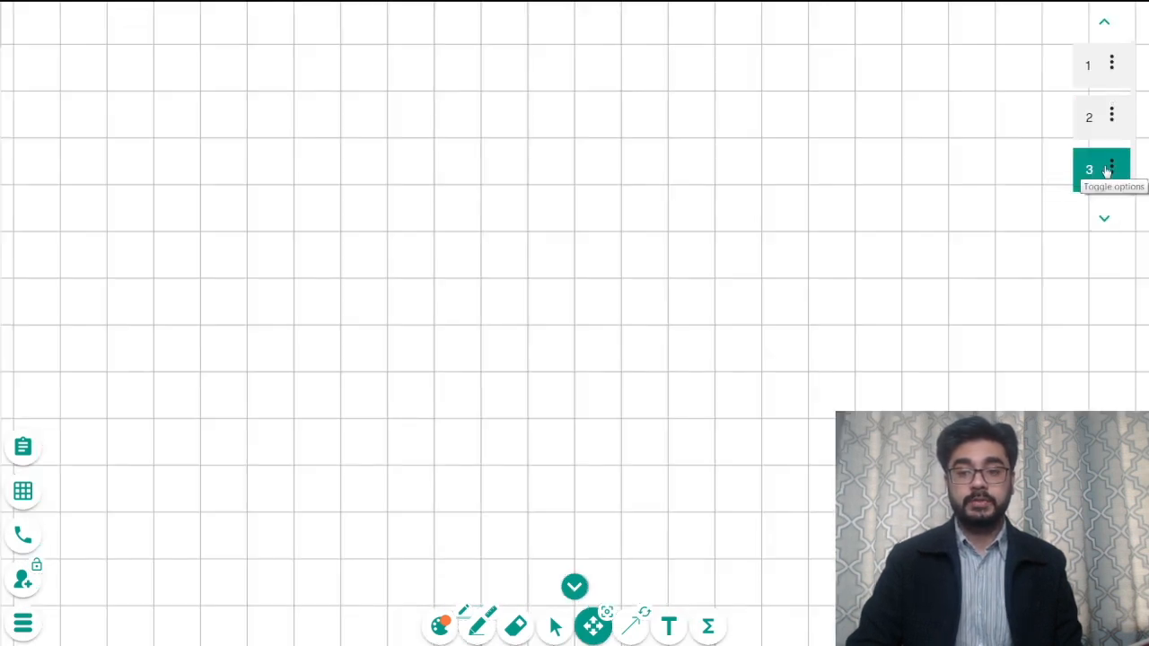
click(1074, 115)
click(1079, 73)
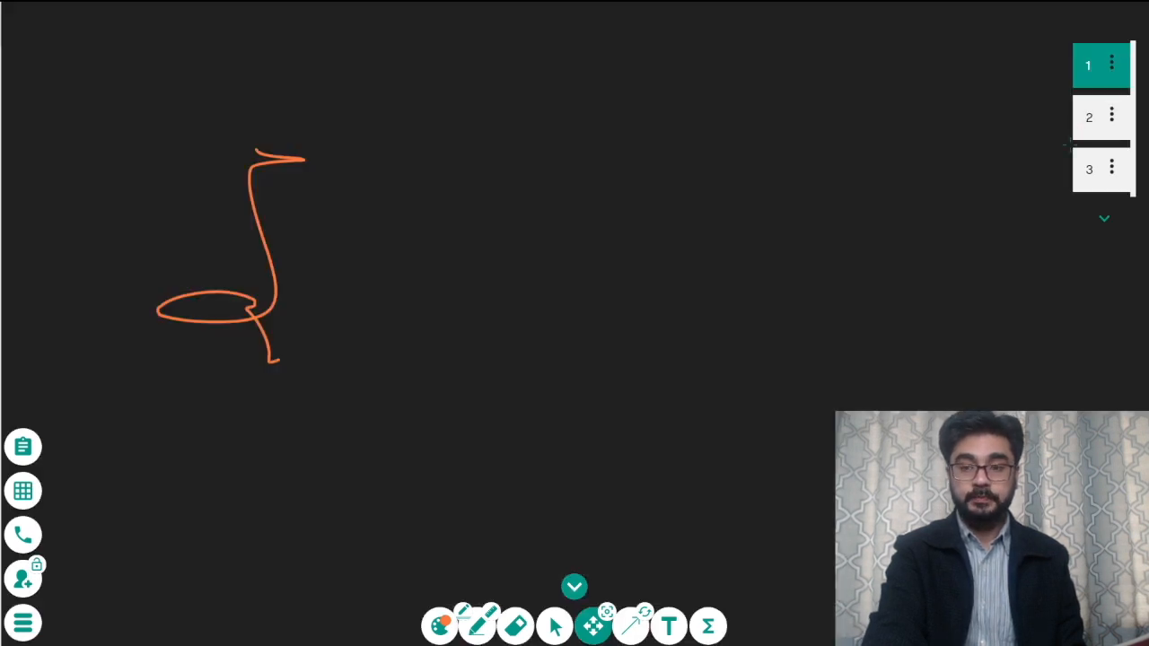
click(1075, 137)
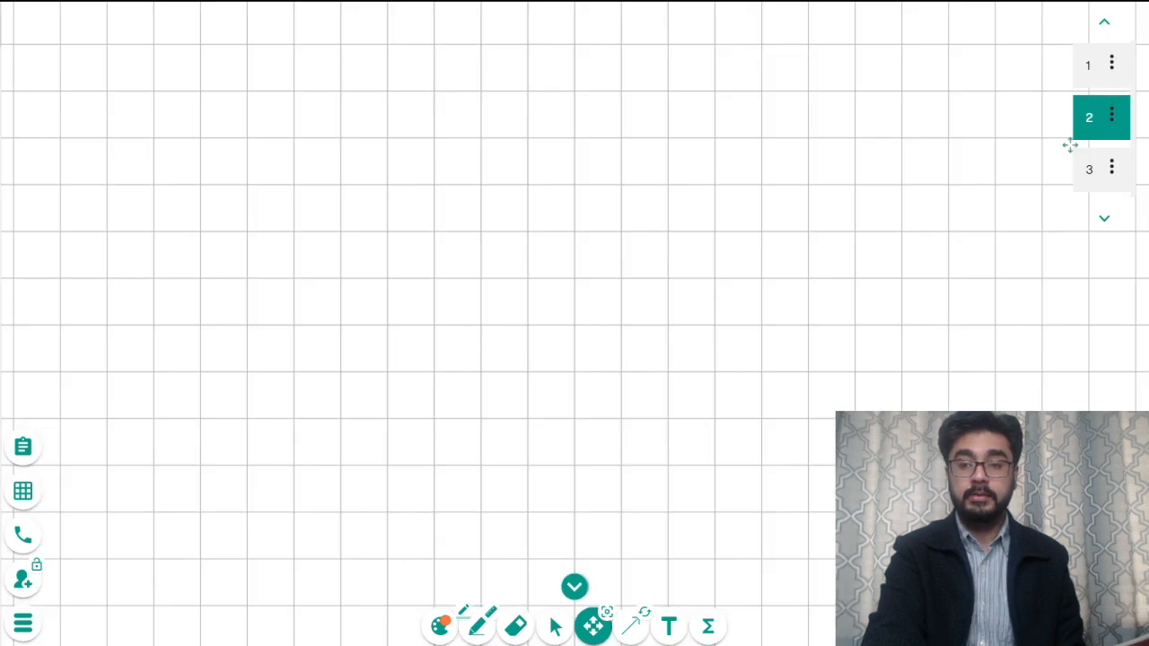
key(Page_Up)
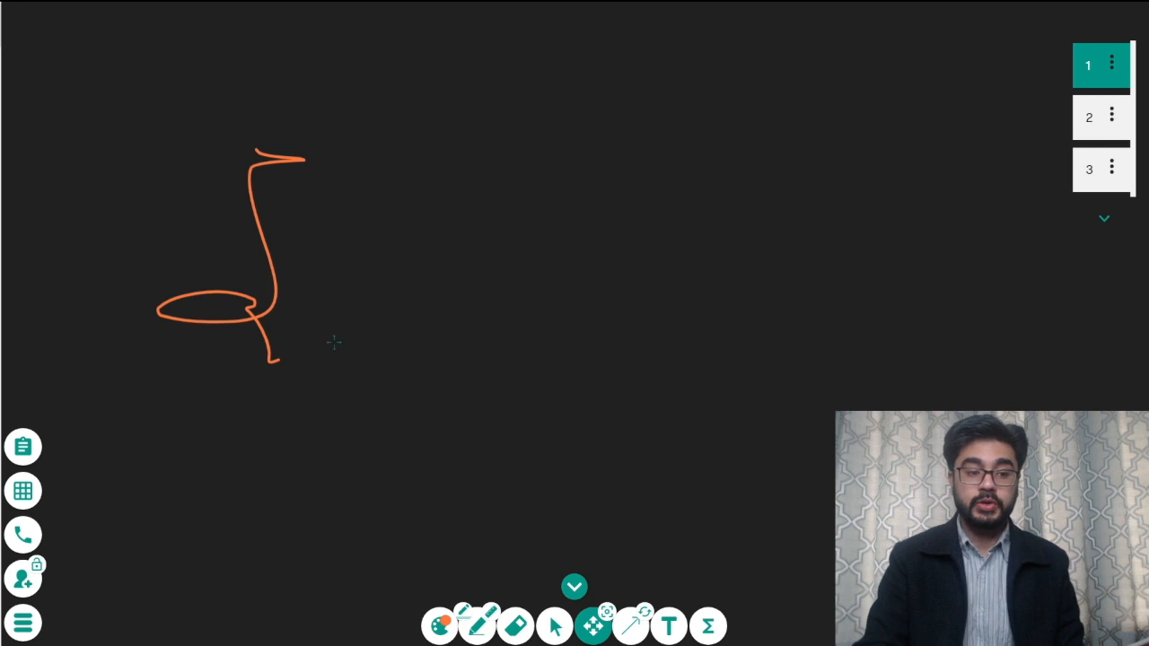
Step: Show the paper's sharing options, select its share URL and close the dialog
click(20, 580)
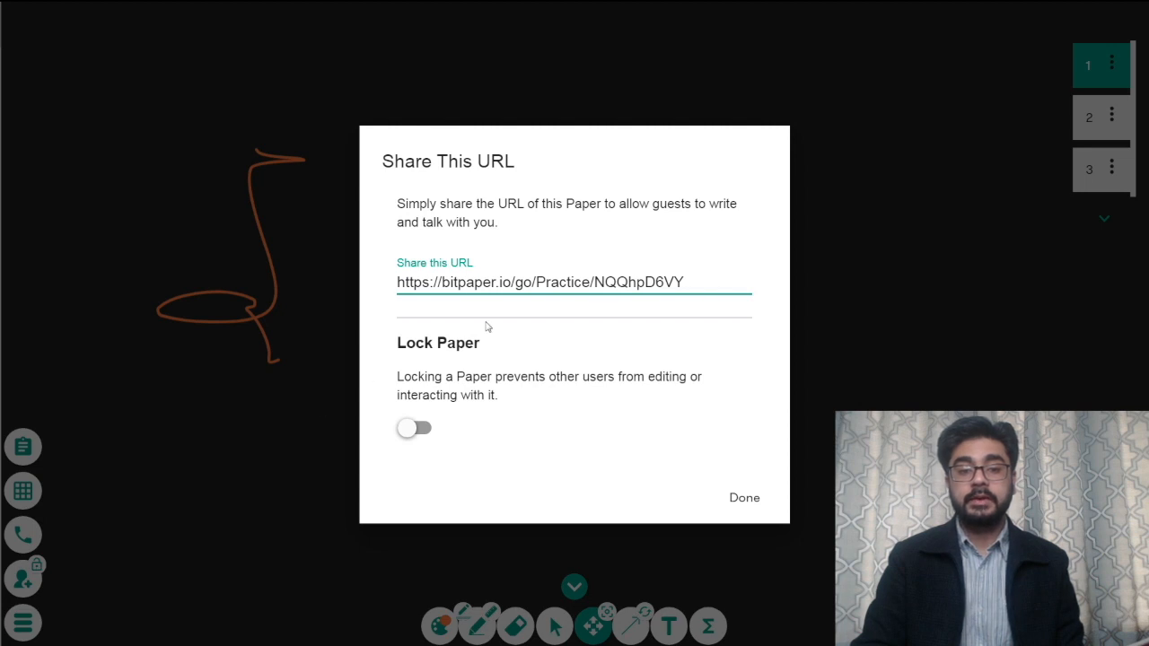
click(496, 282)
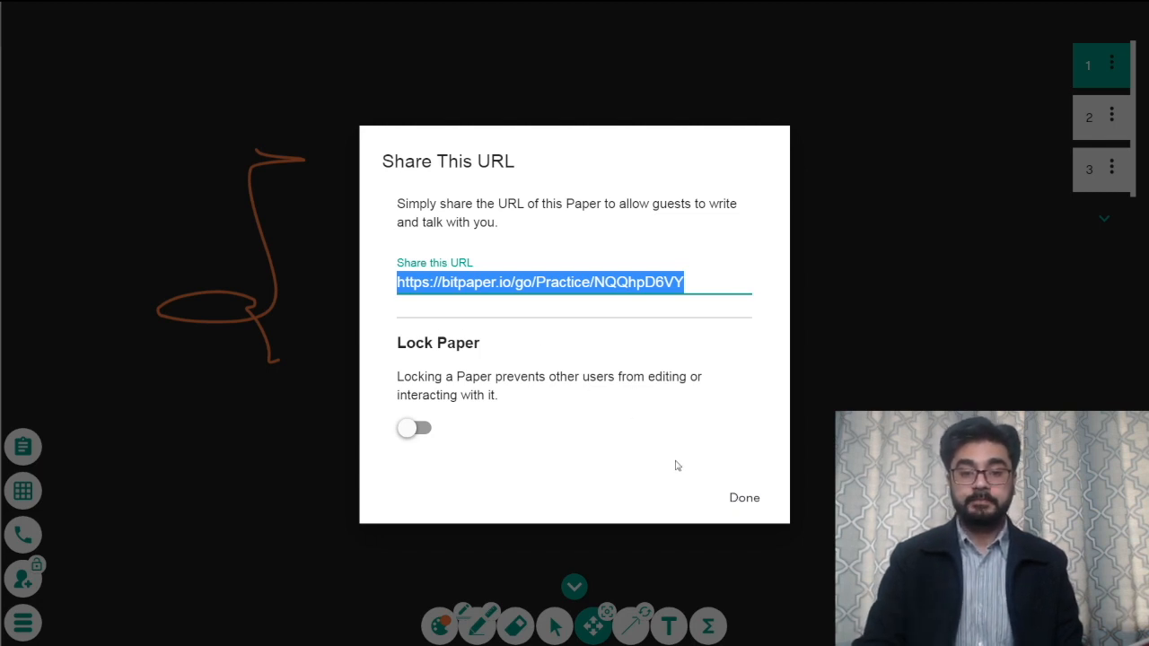
click(742, 499)
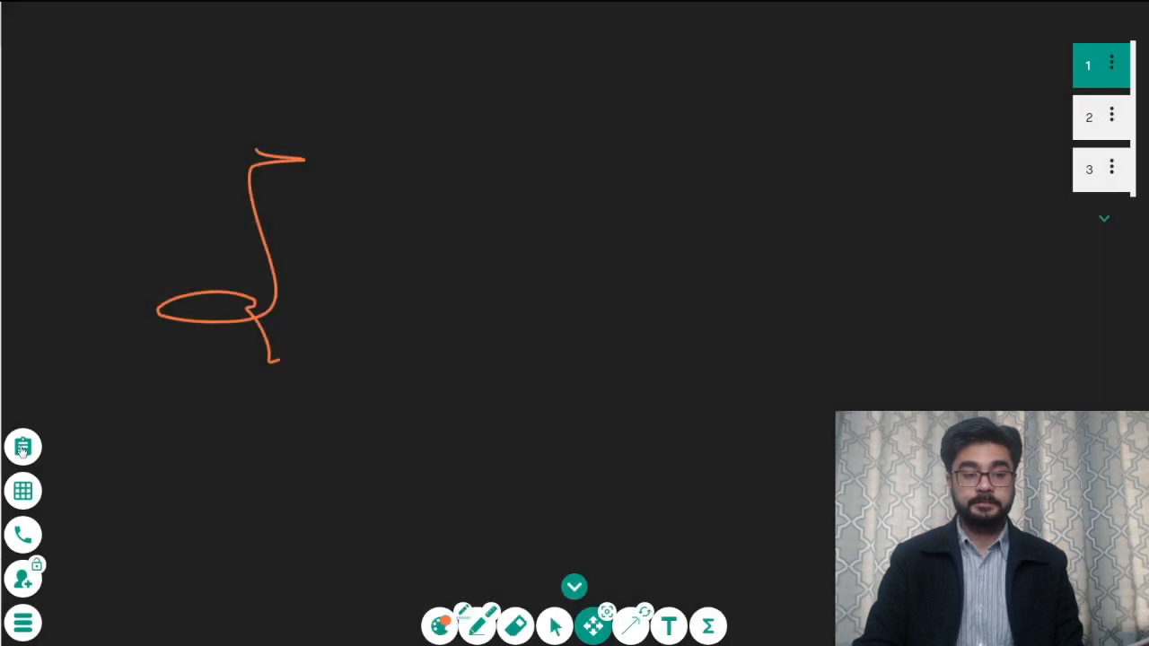
Step: Set the background colour of page 1 to white
click(22, 490)
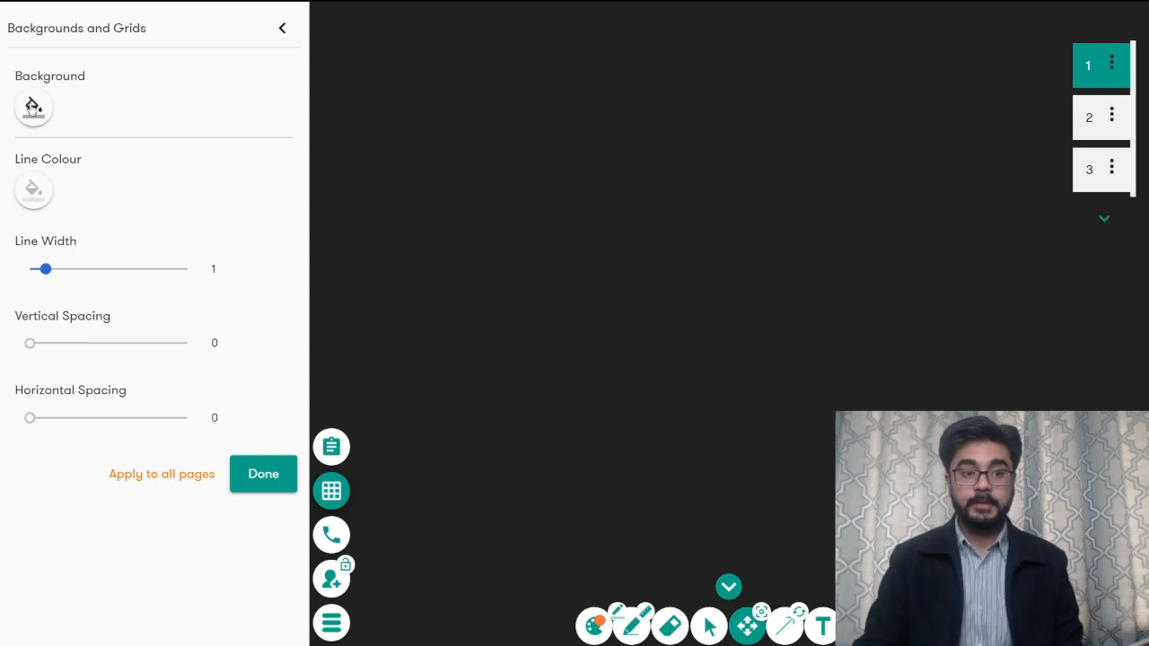
click(33, 106)
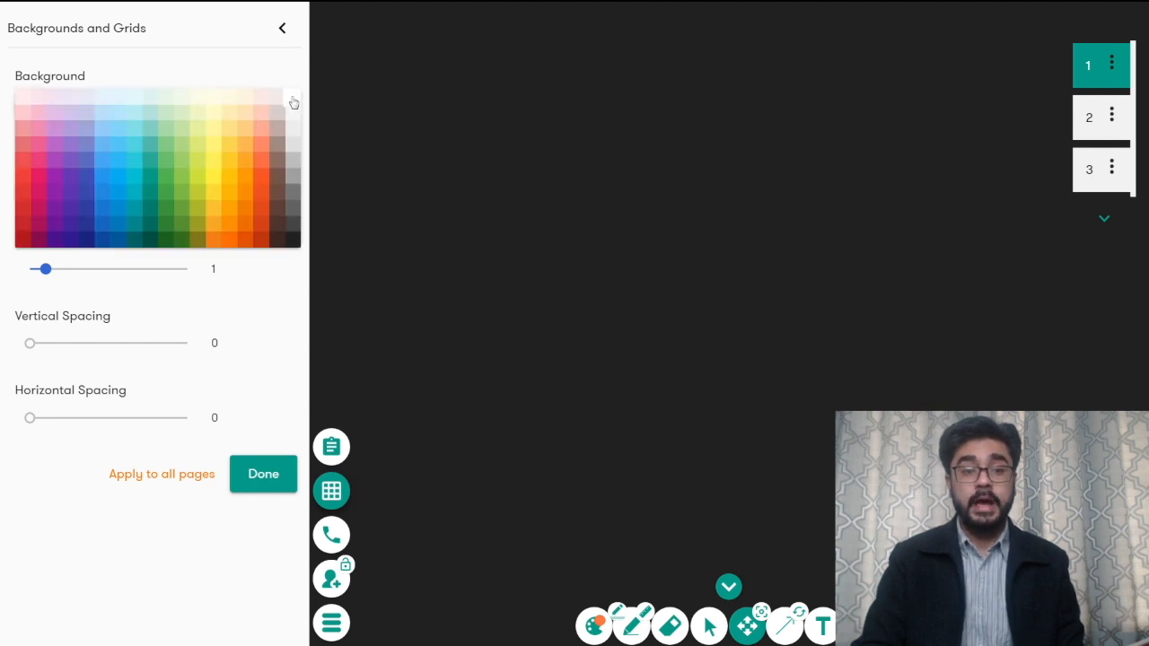
click(293, 100)
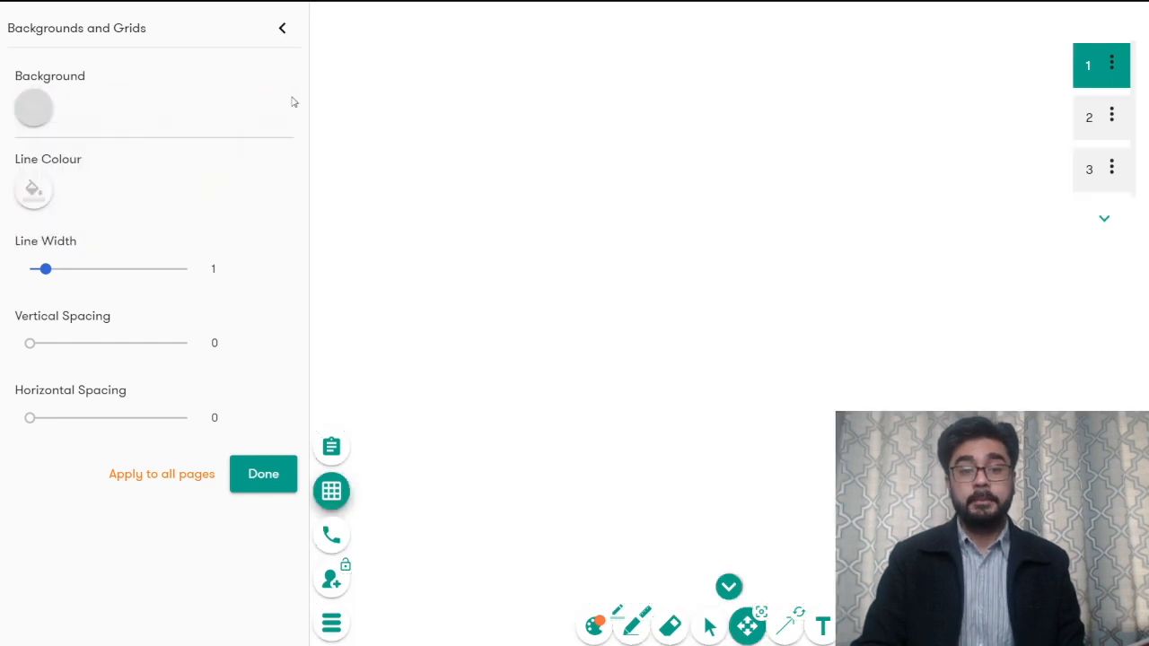
click(282, 27)
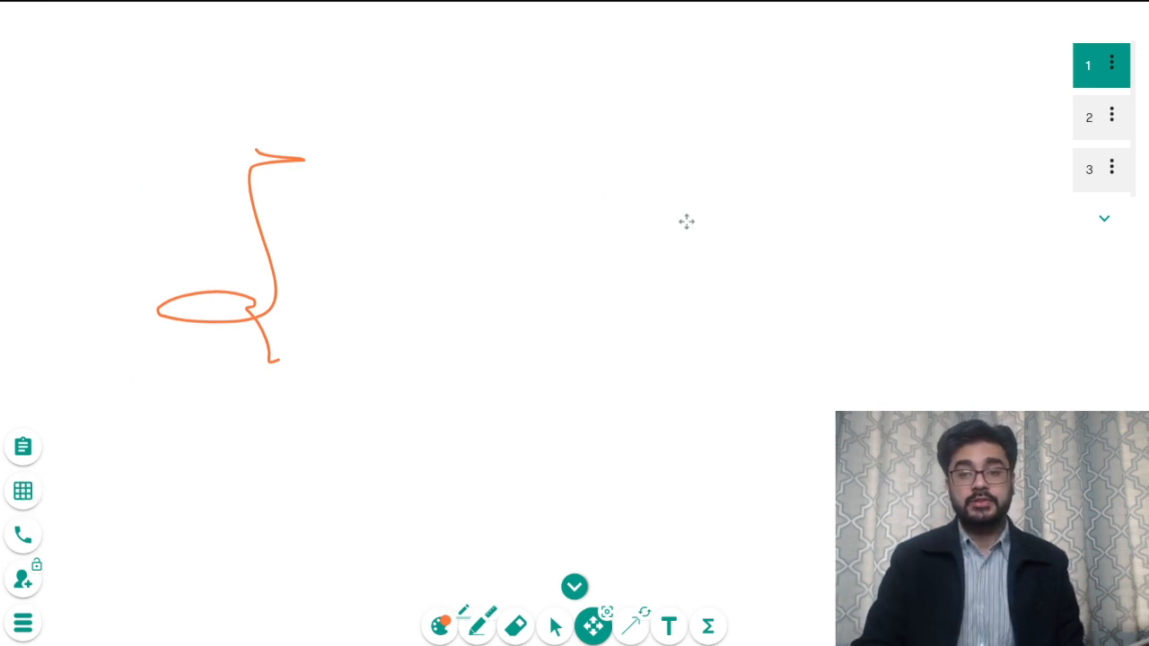
Step: Look at the backgrounds of pages 2 and 3 and return to page 1
click(1094, 126)
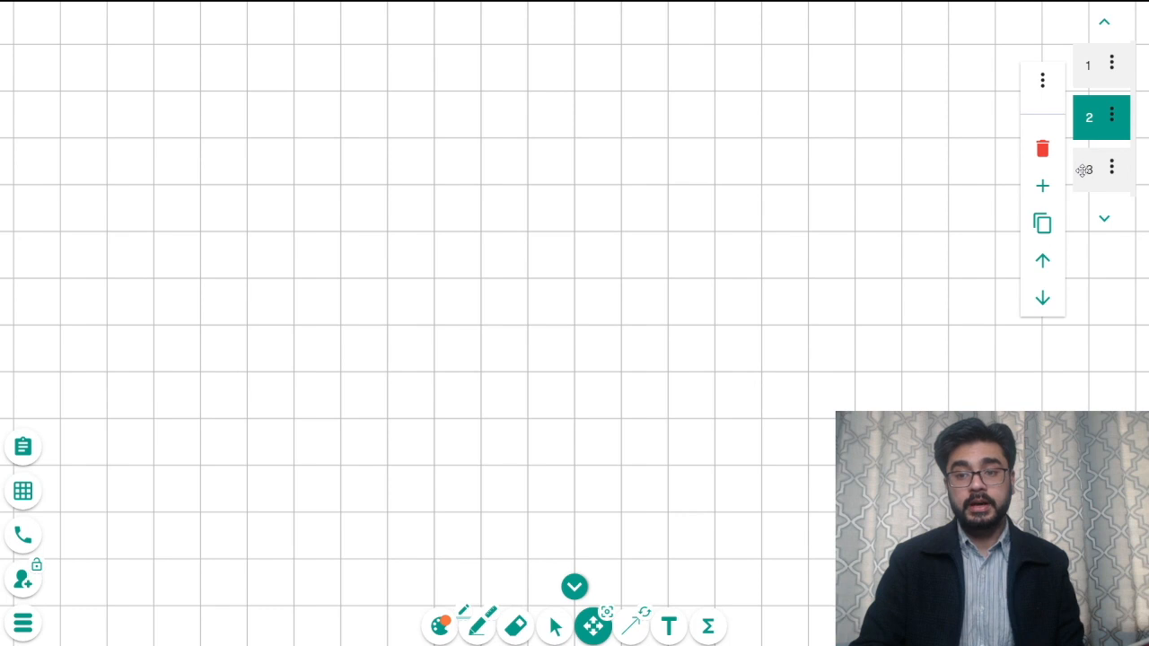
click(1091, 162)
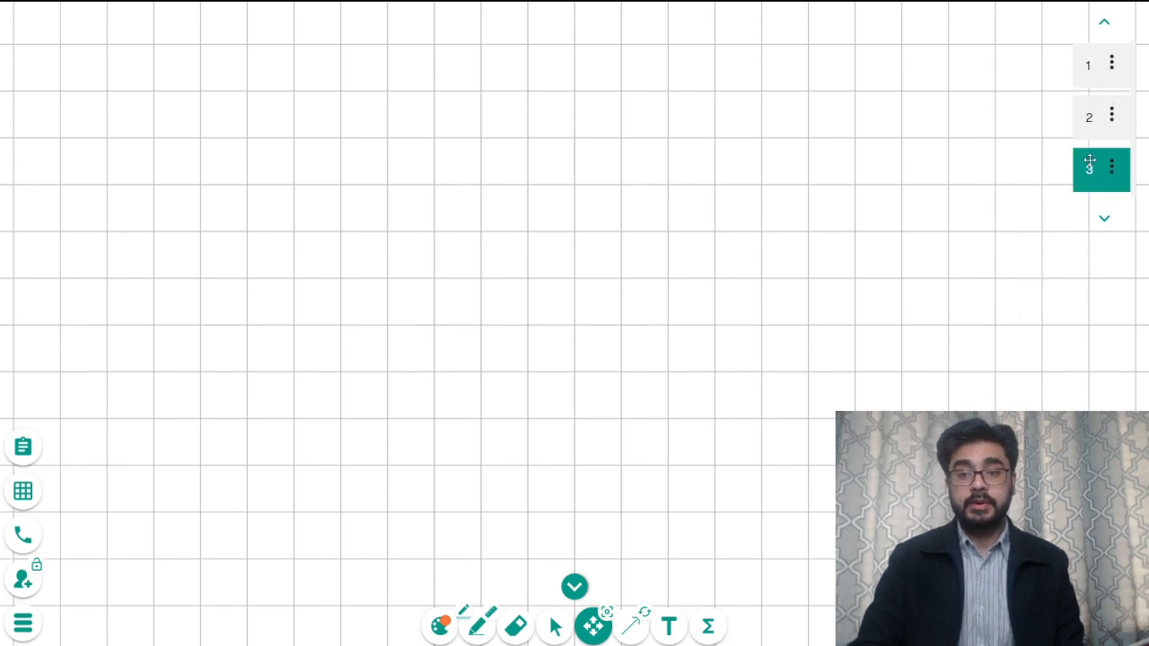
click(1092, 68)
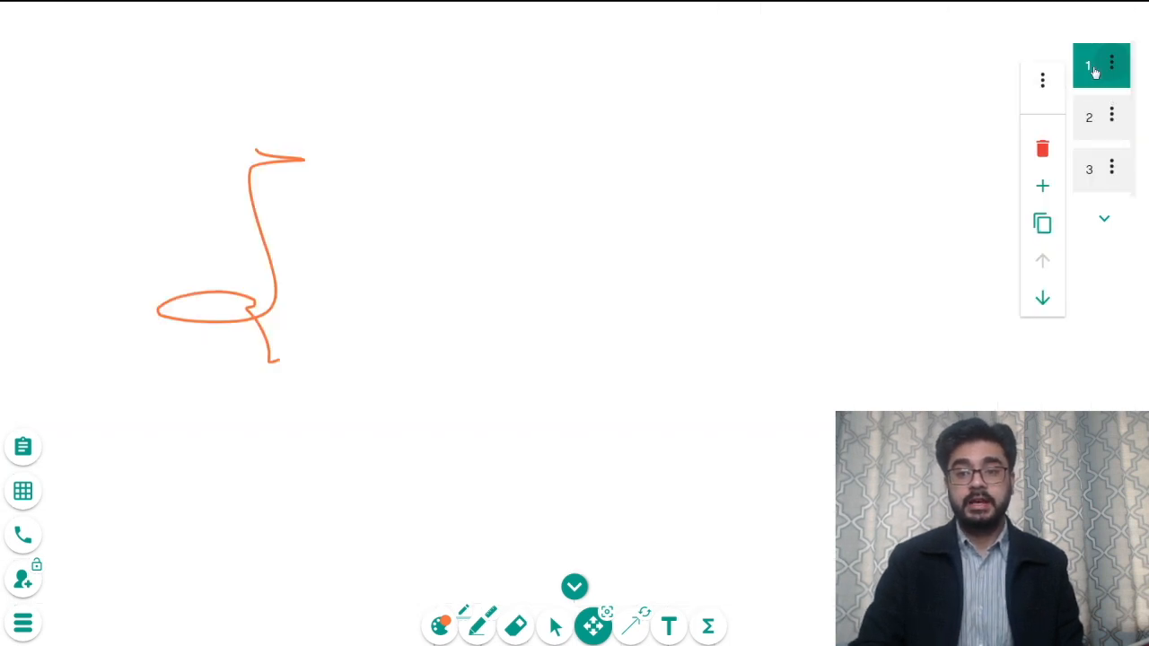
click(13, 489)
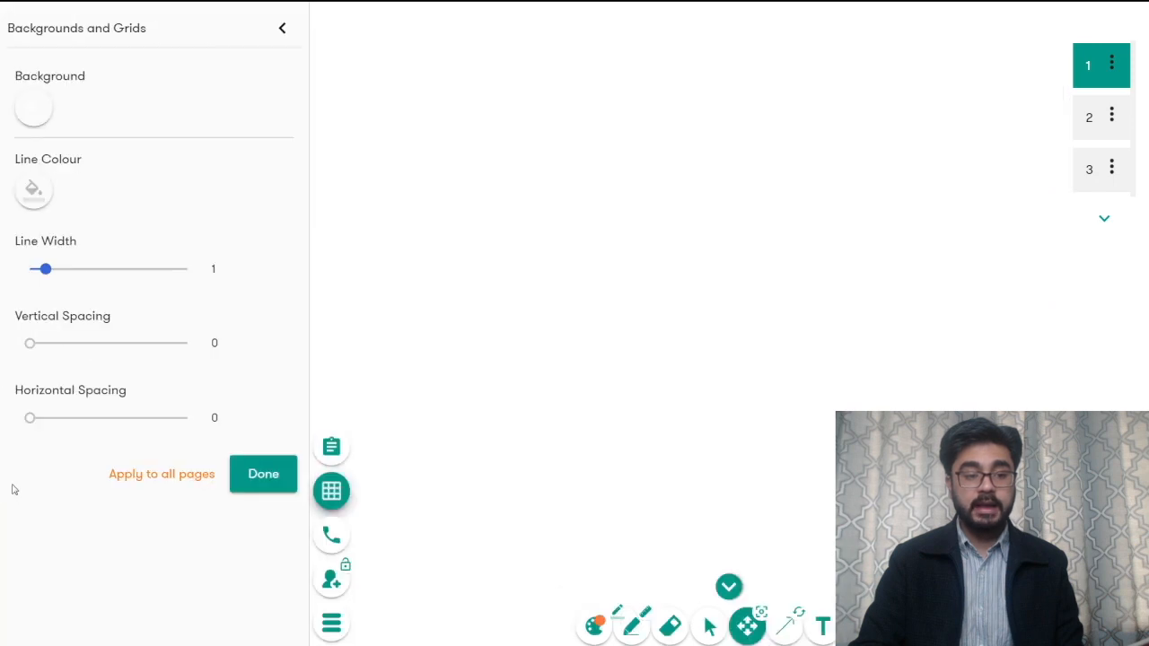
click(34, 110)
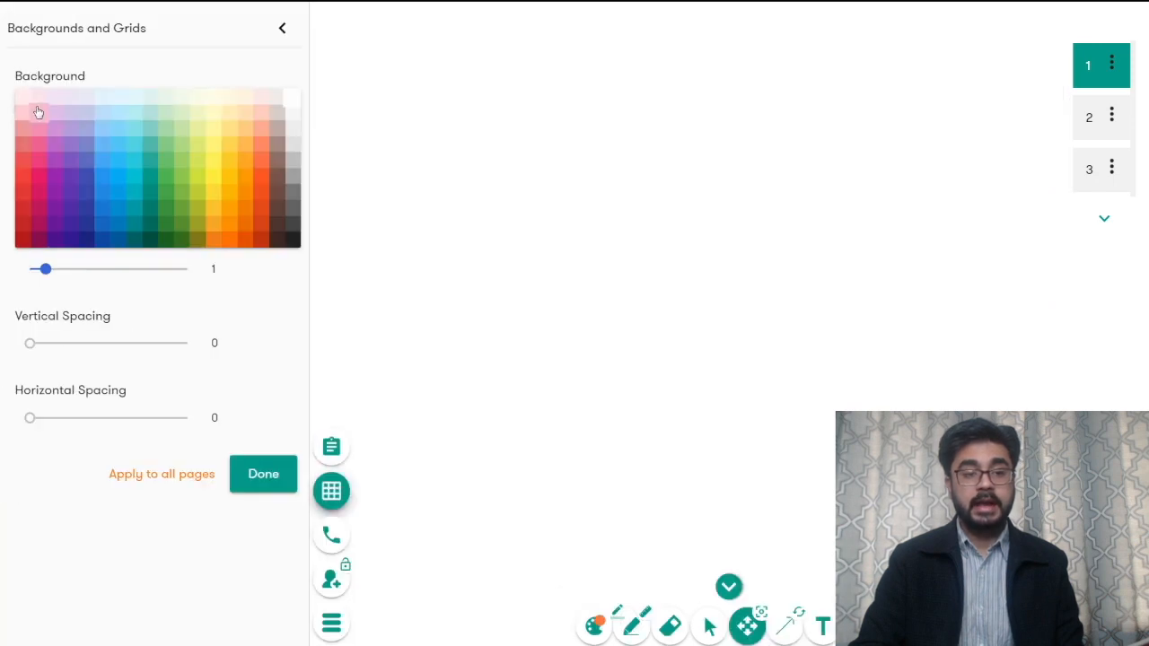
click(419, 434)
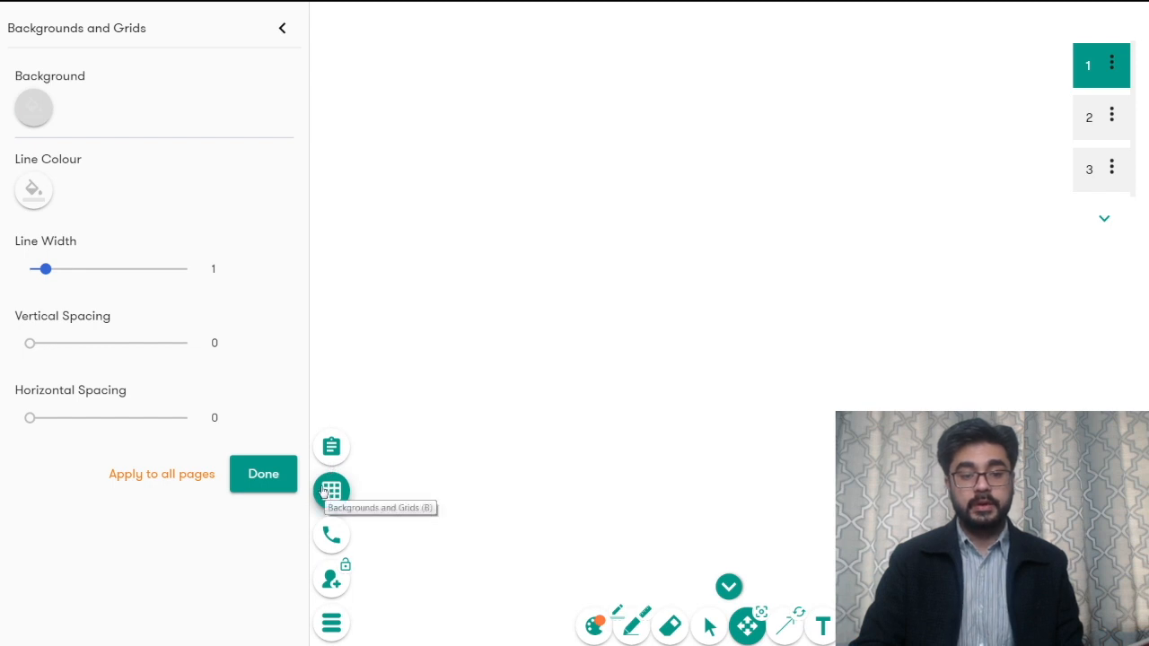
click(281, 27)
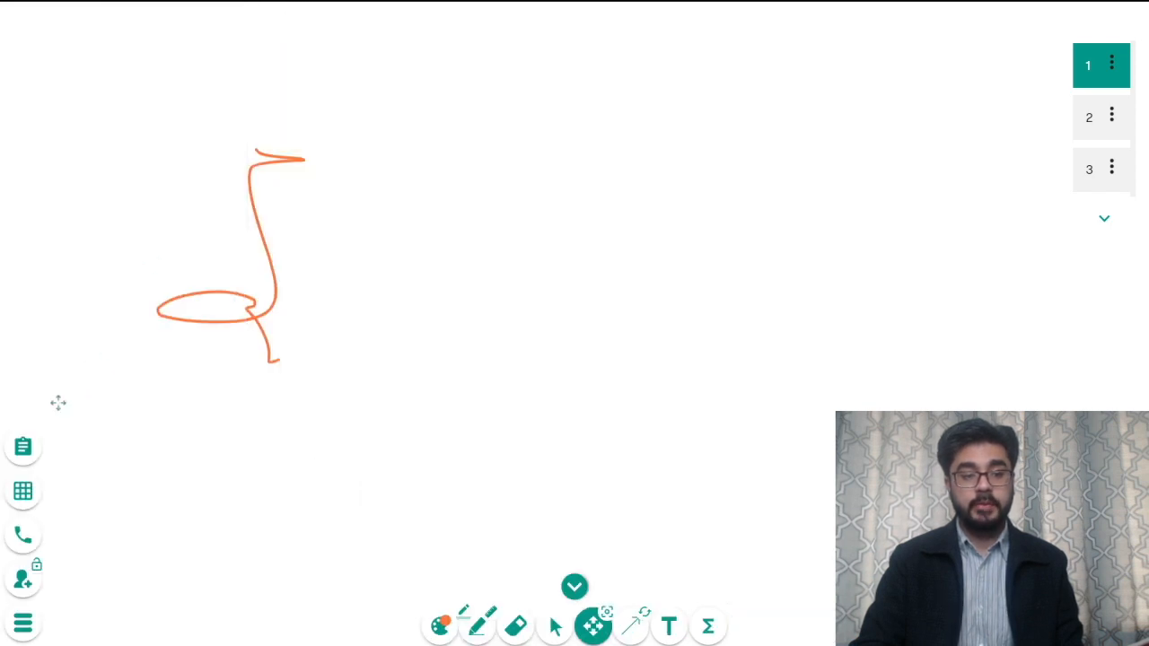
Step: Set the background colour of page 1 to the darkest grey in the background palette
click(23, 489)
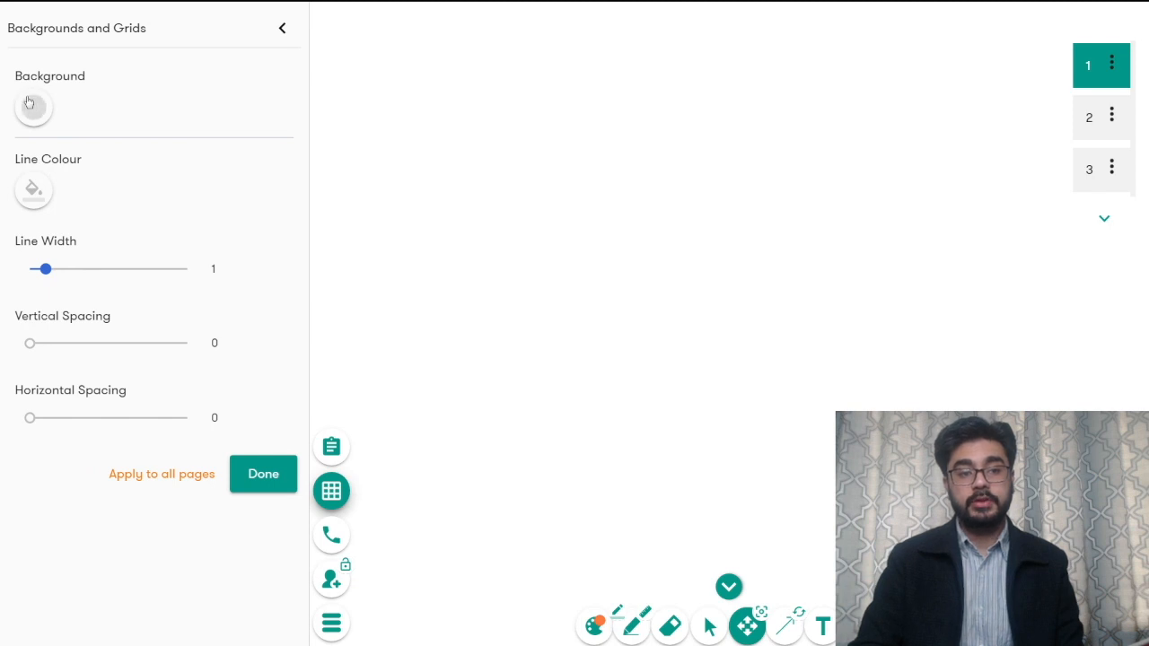
click(33, 106)
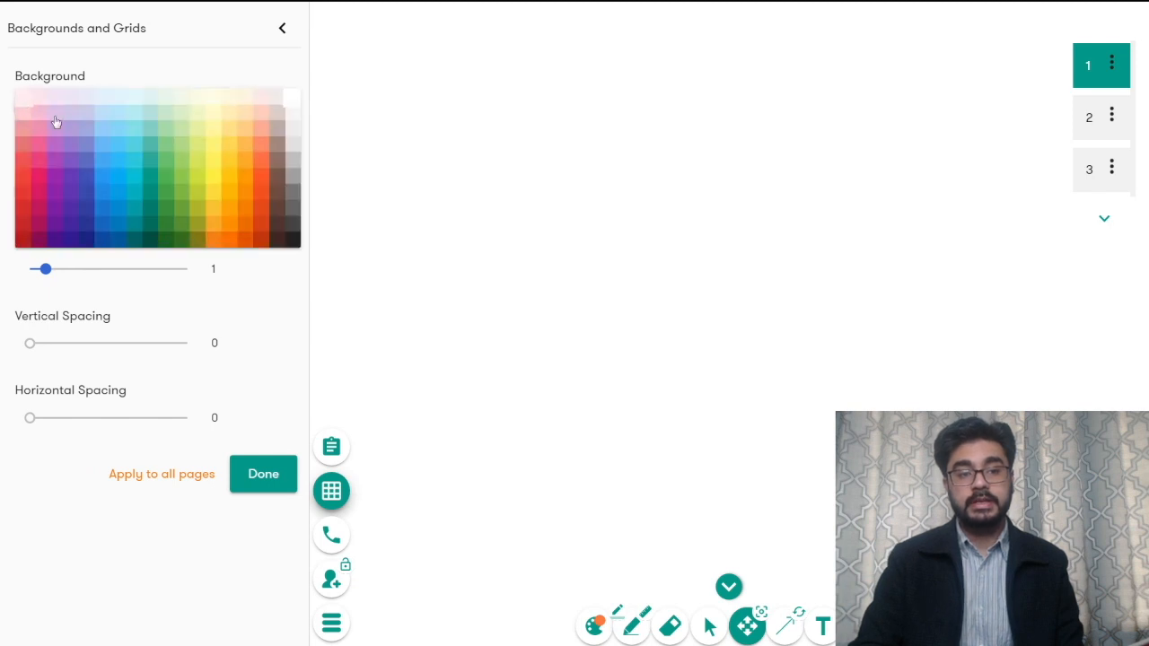
click(294, 237)
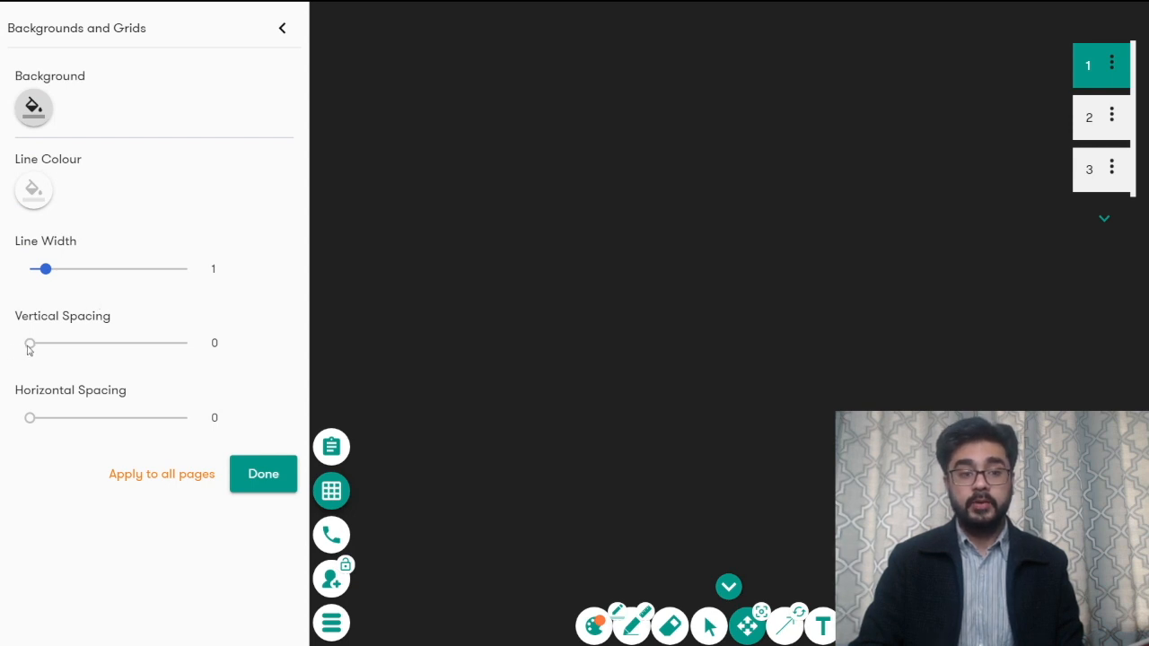
Step: Add a grid to page 1 with vertical and horizontal spacing of 50 and dark red lines
drag(28, 348, 63, 357)
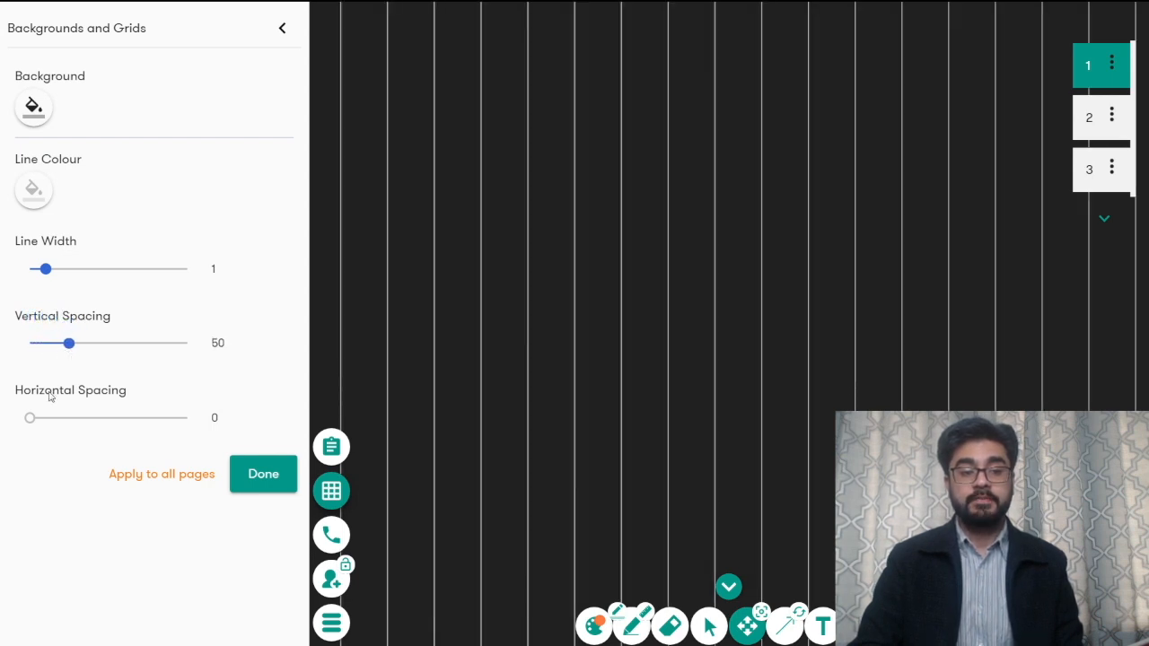
drag(30, 419, 70, 421)
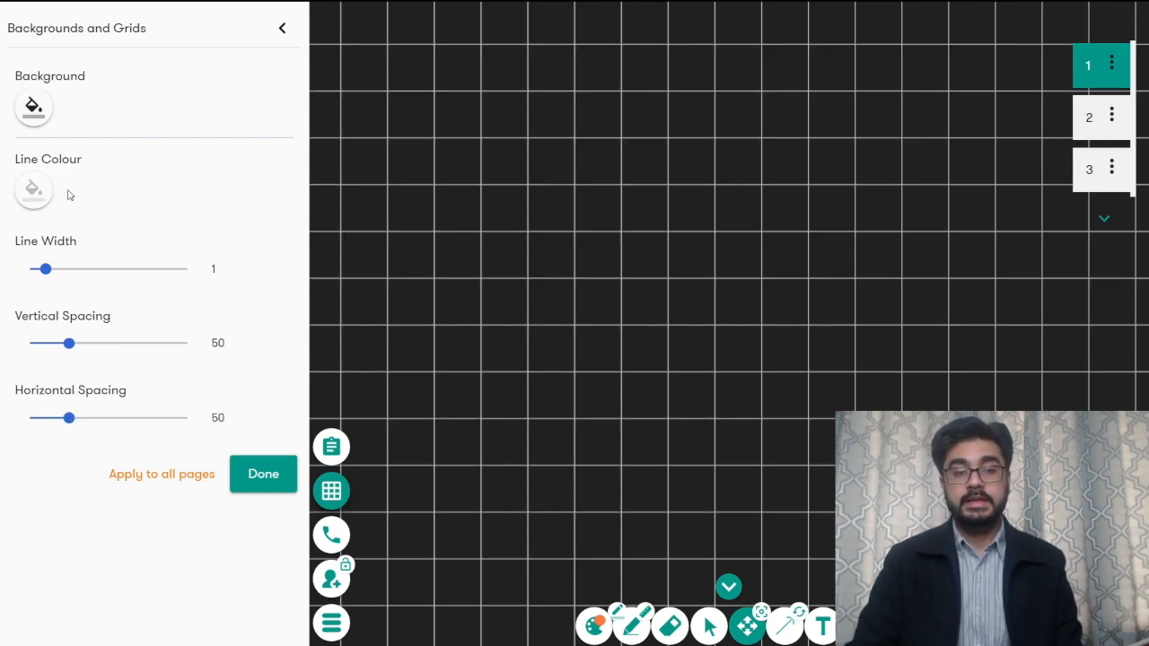
click(29, 192)
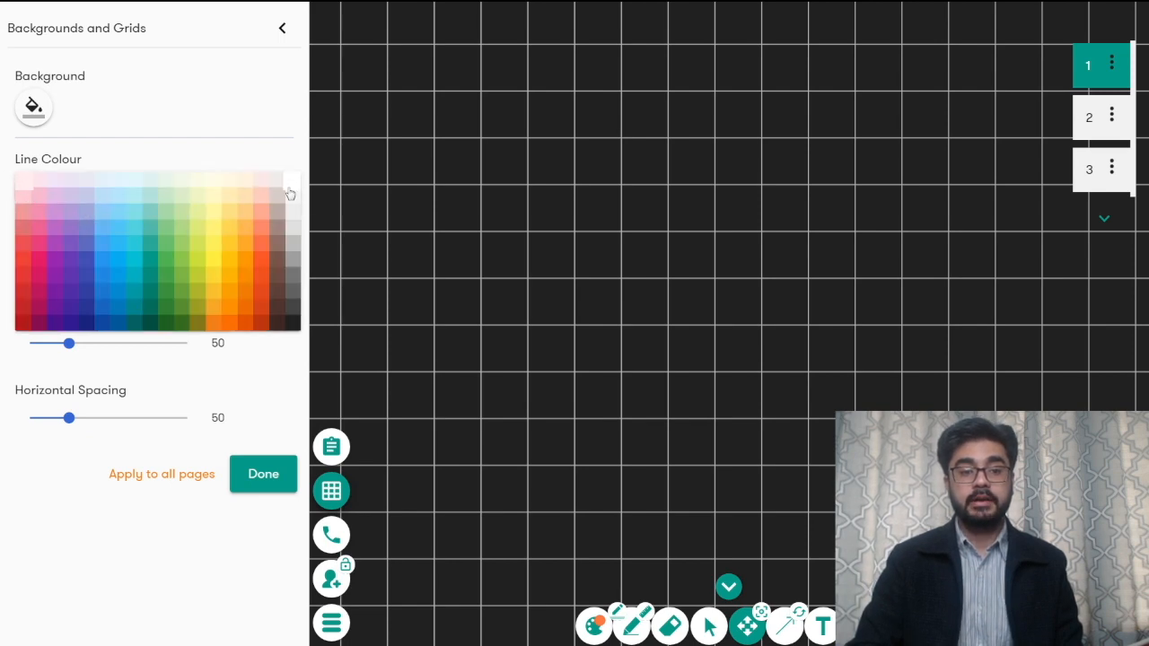
click(26, 326)
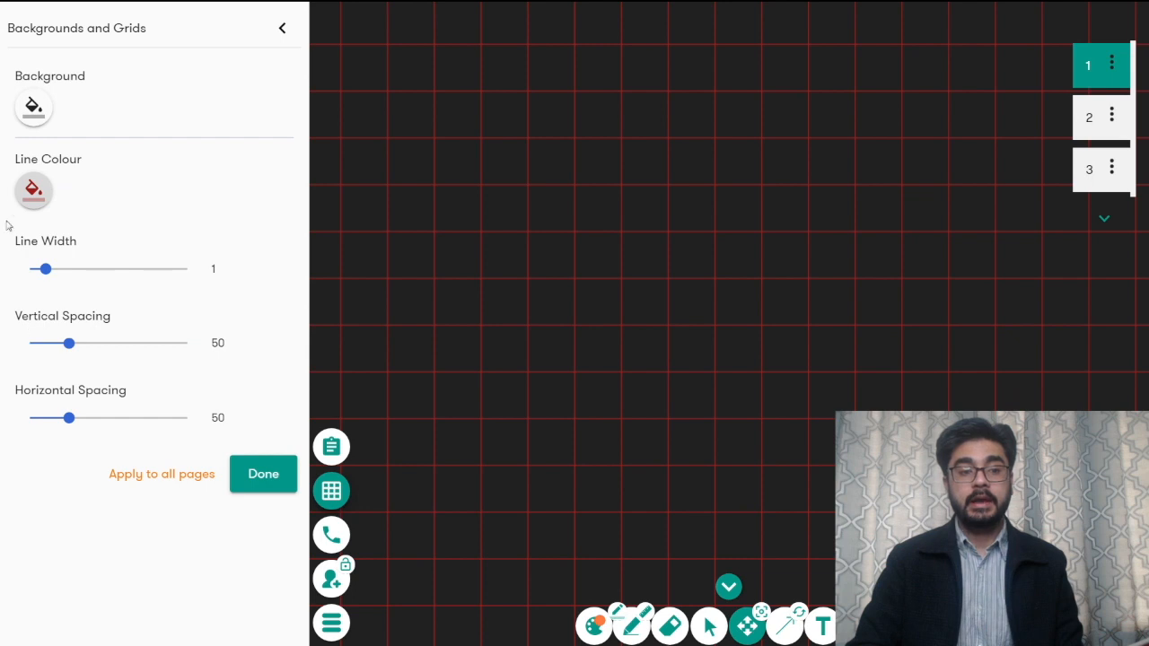
Step: Change the grid line colour of page 1 to white and finish the background and grid settings
click(32, 190)
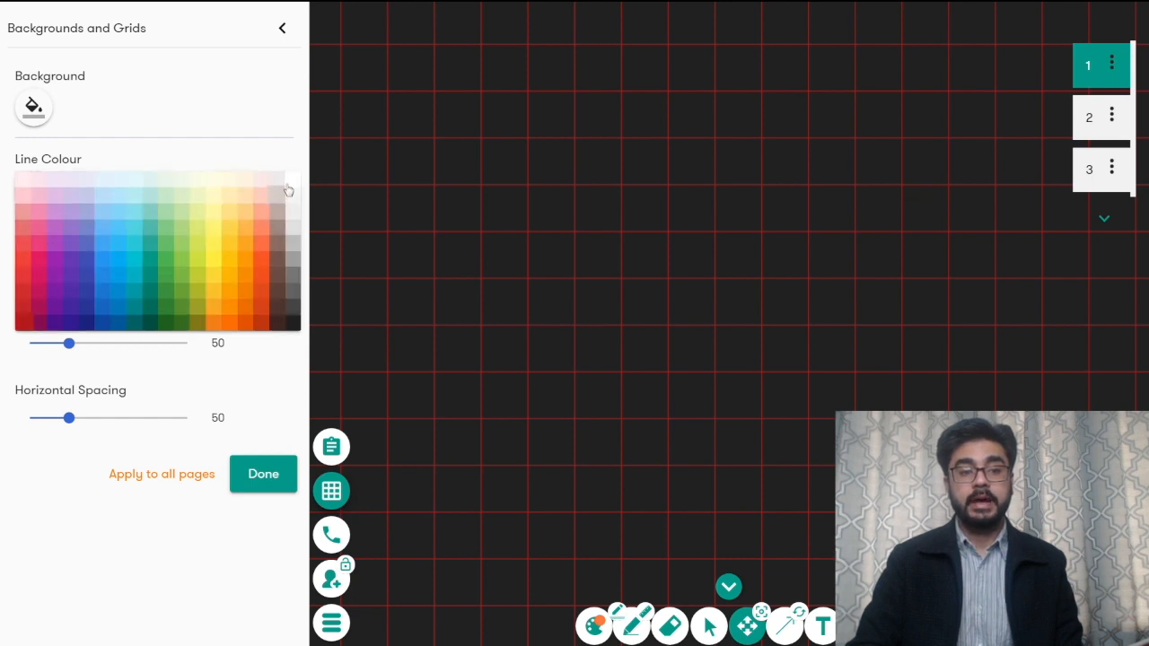
click(290, 183)
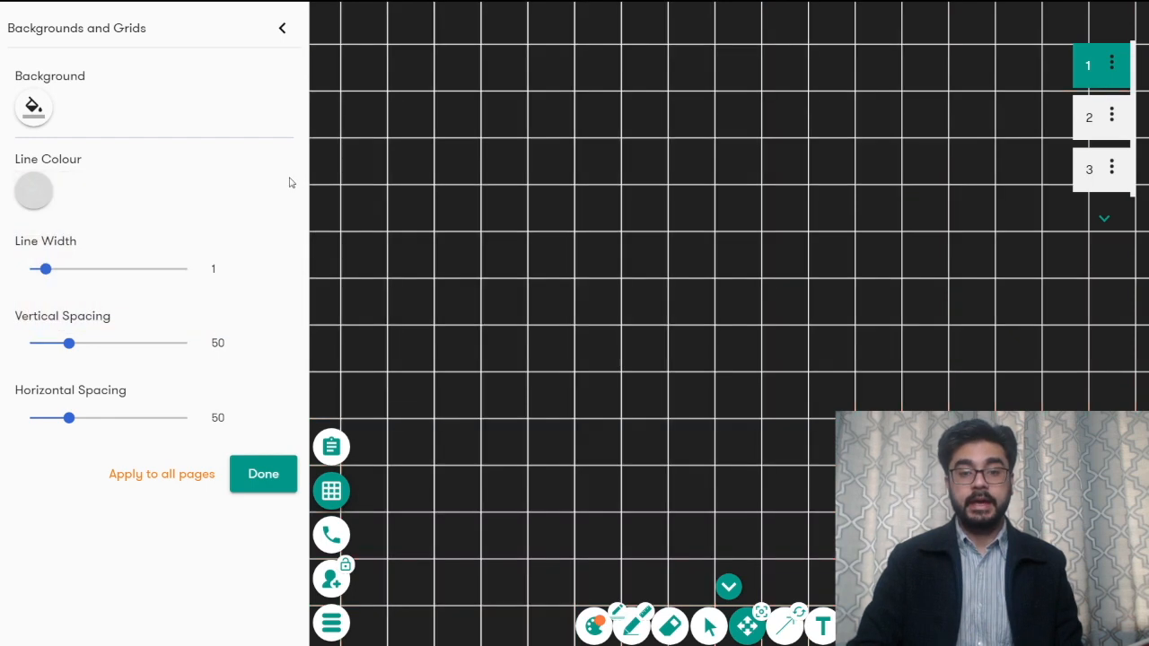
mouse_move(46, 269)
mouse_down()
mouse_move(92, 270)
mouse_move(35, 272)
mouse_move(46, 278)
mouse_up()
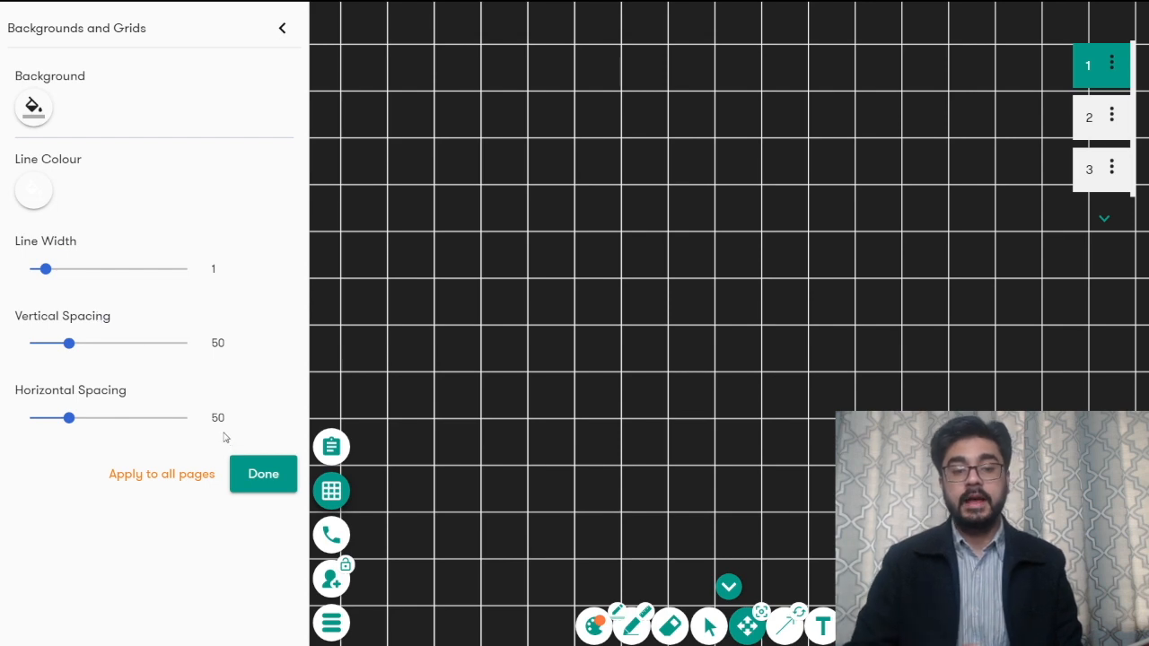
click(233, 476)
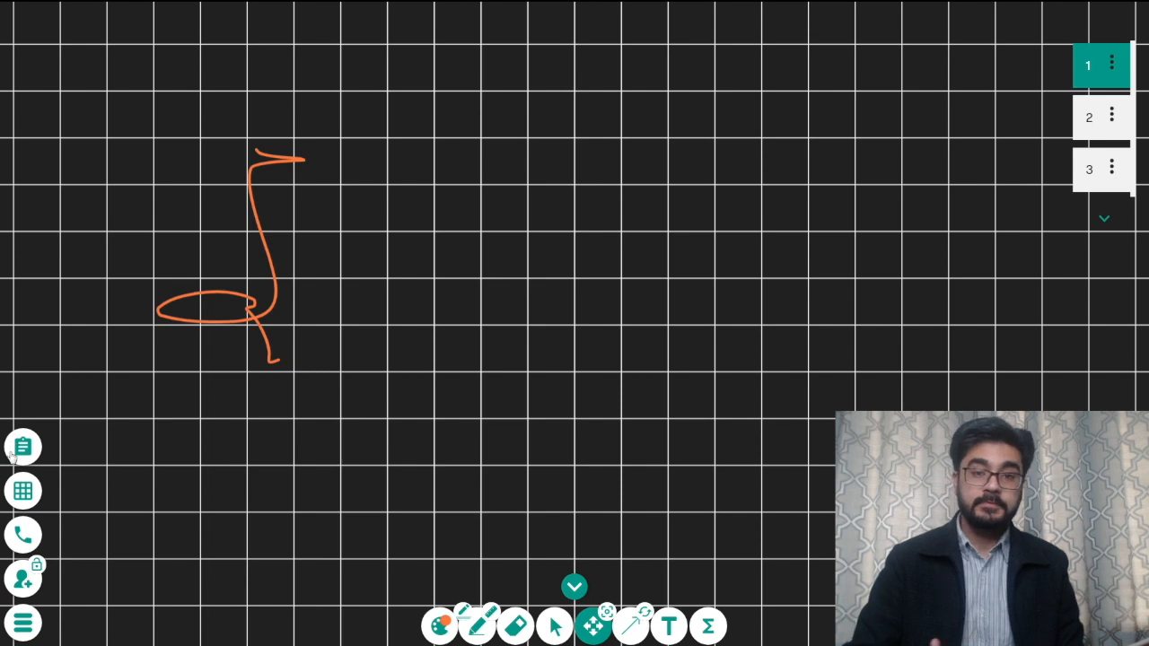
Step: Upload the PNG image 11 from the 24 Feb folder and place it on page 1
click(22, 454)
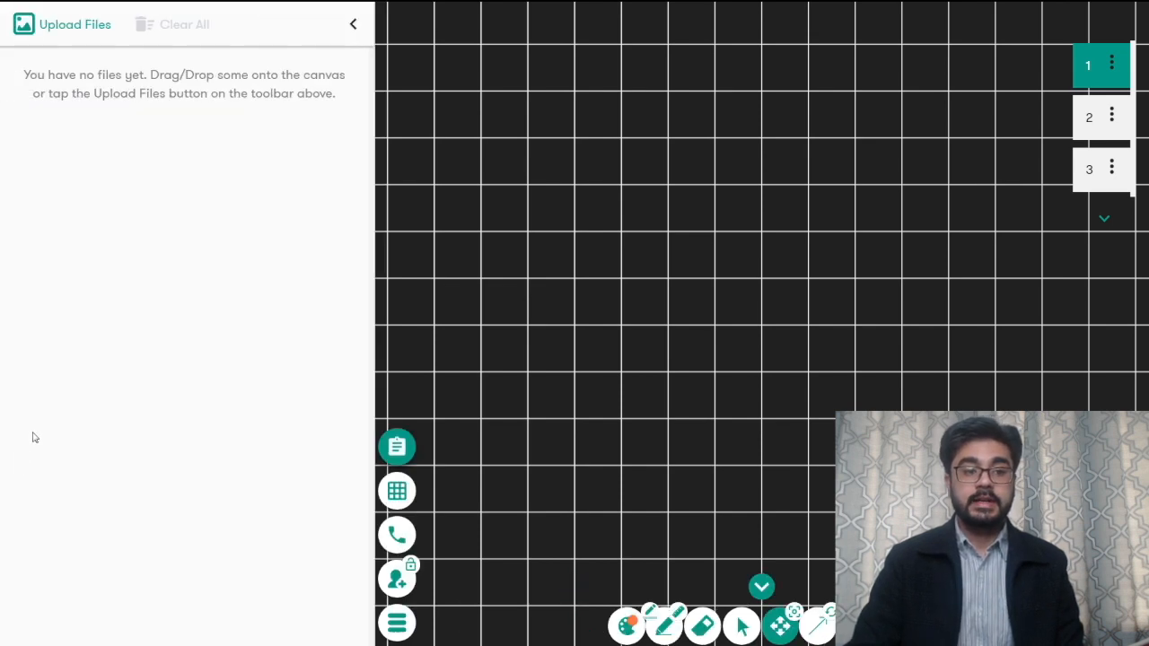
click(56, 33)
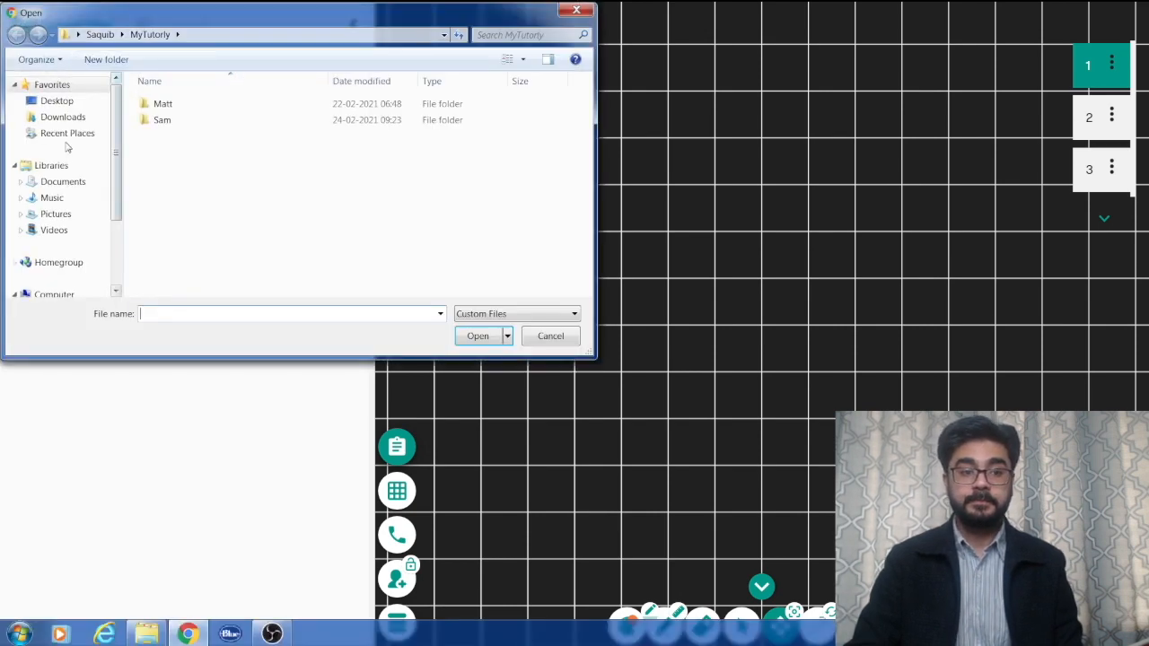
click(150, 122)
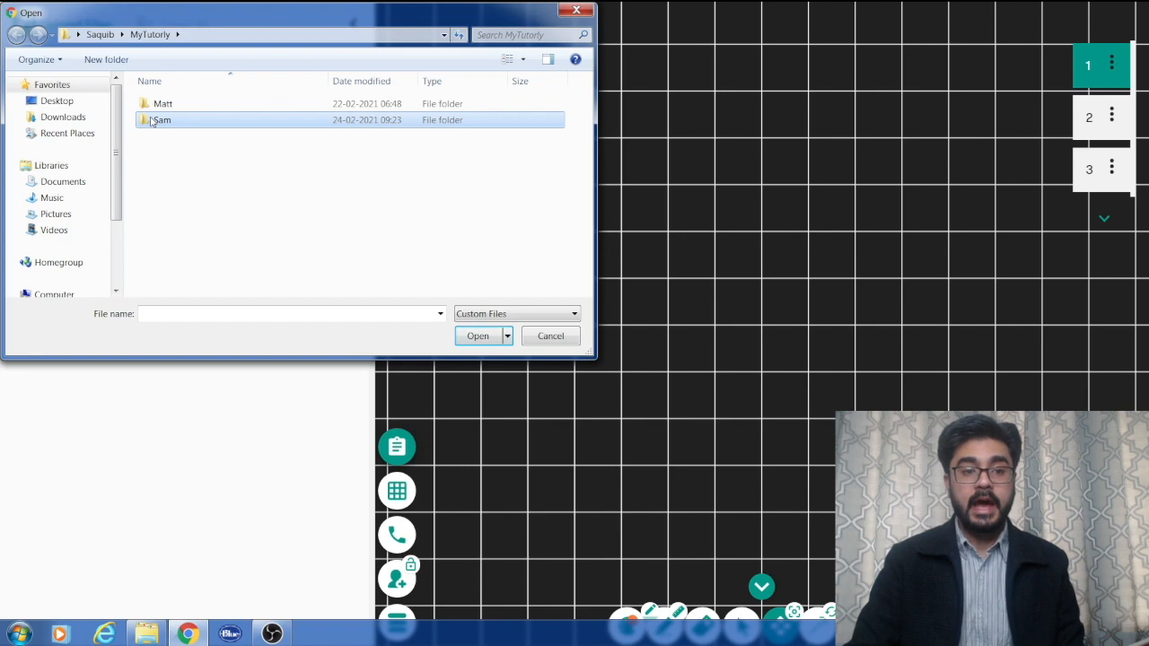
double_click(151, 122)
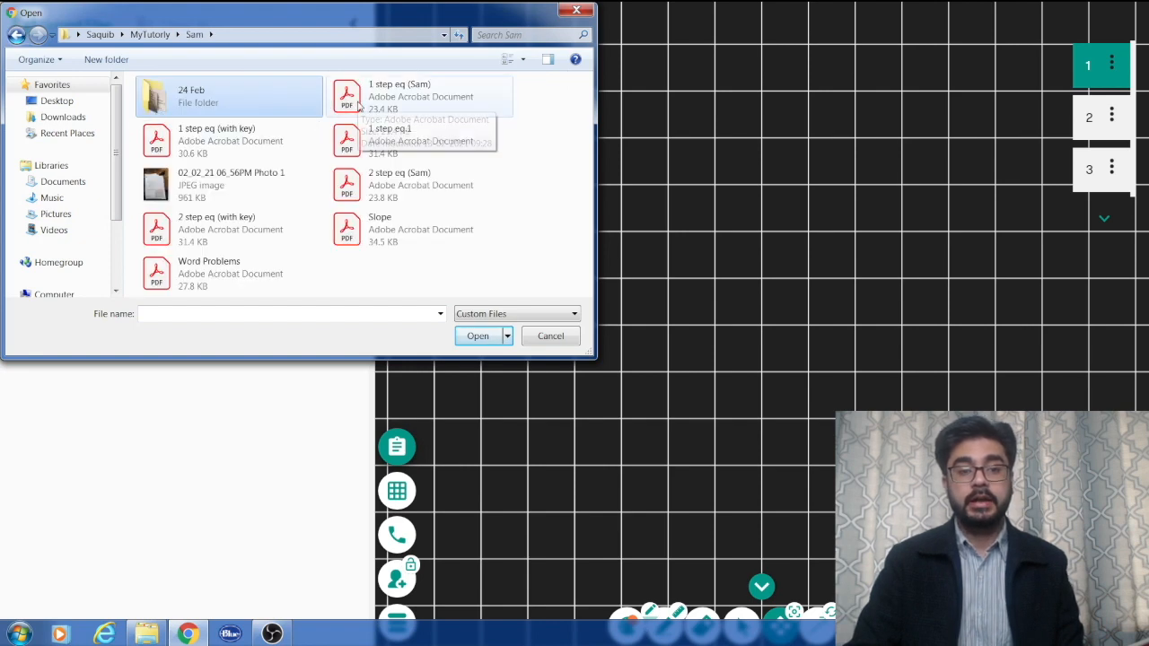
double_click(265, 103)
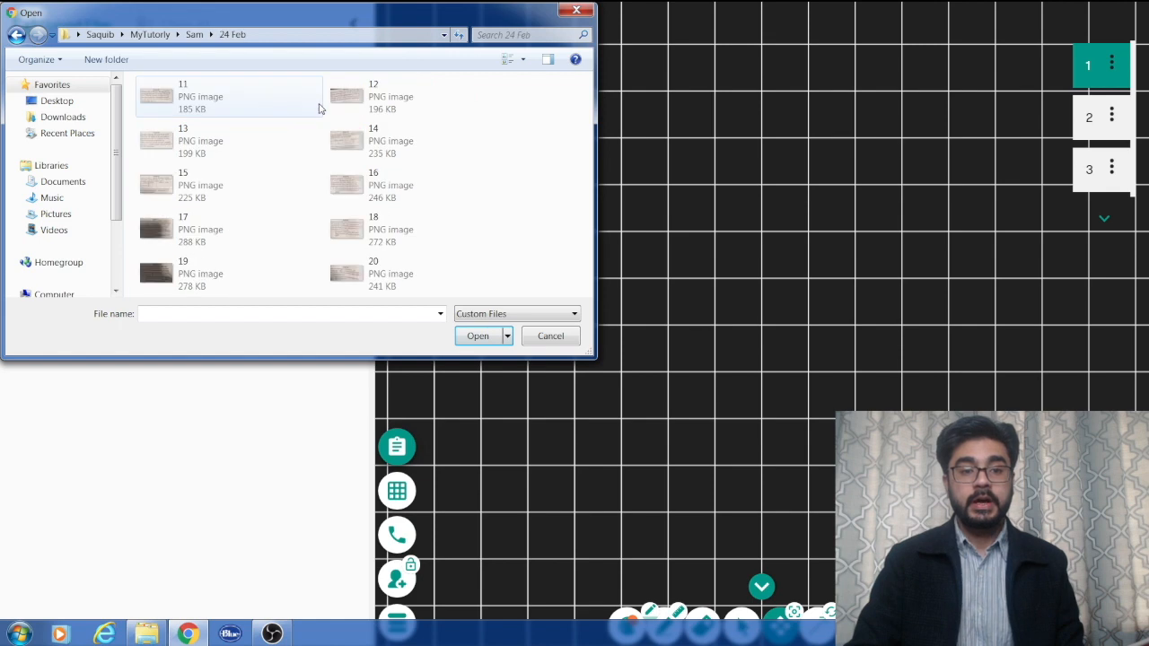
click(231, 96)
double_click(231, 96)
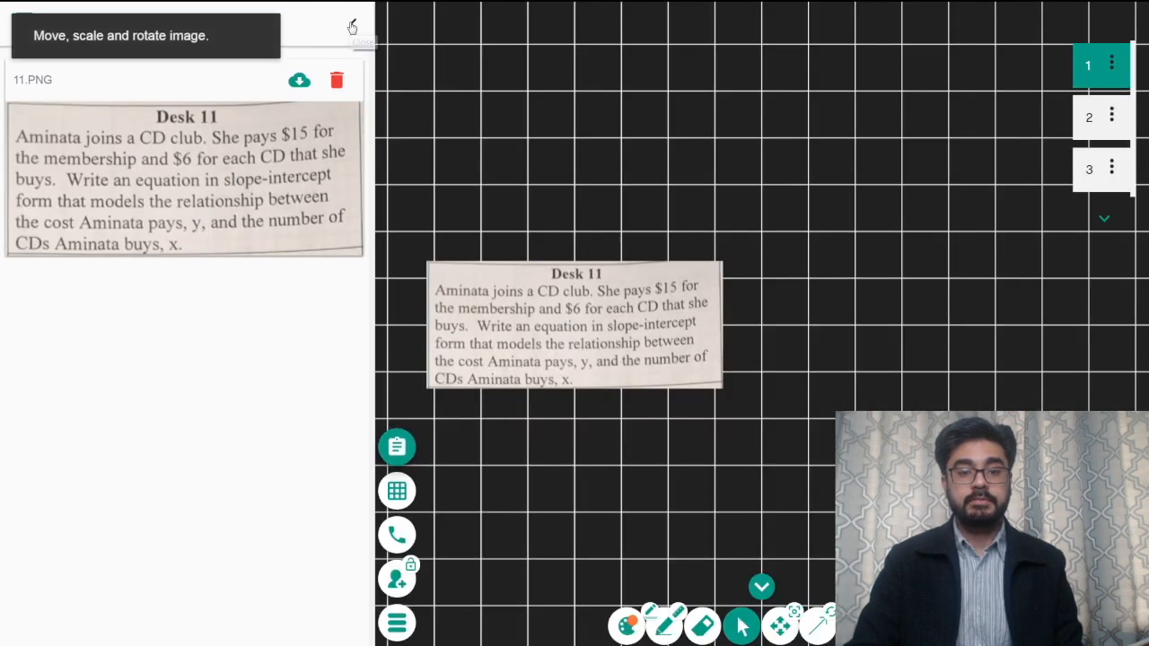
Step: Move the Desk 11 image to the upper-left area of page 1, over the orange drawing
click(355, 26)
click(464, 292)
drag(531, 311, 156, 99)
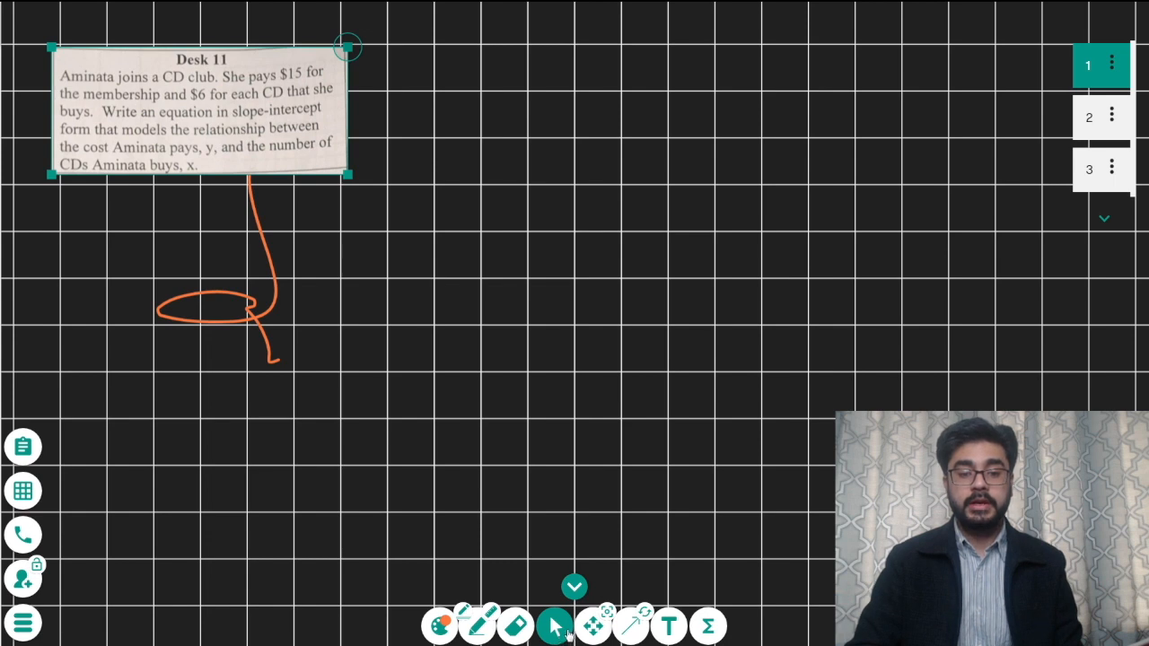
Step: Delete the orange freehand drawing and the Desk 11 image from page 1
click(277, 310)
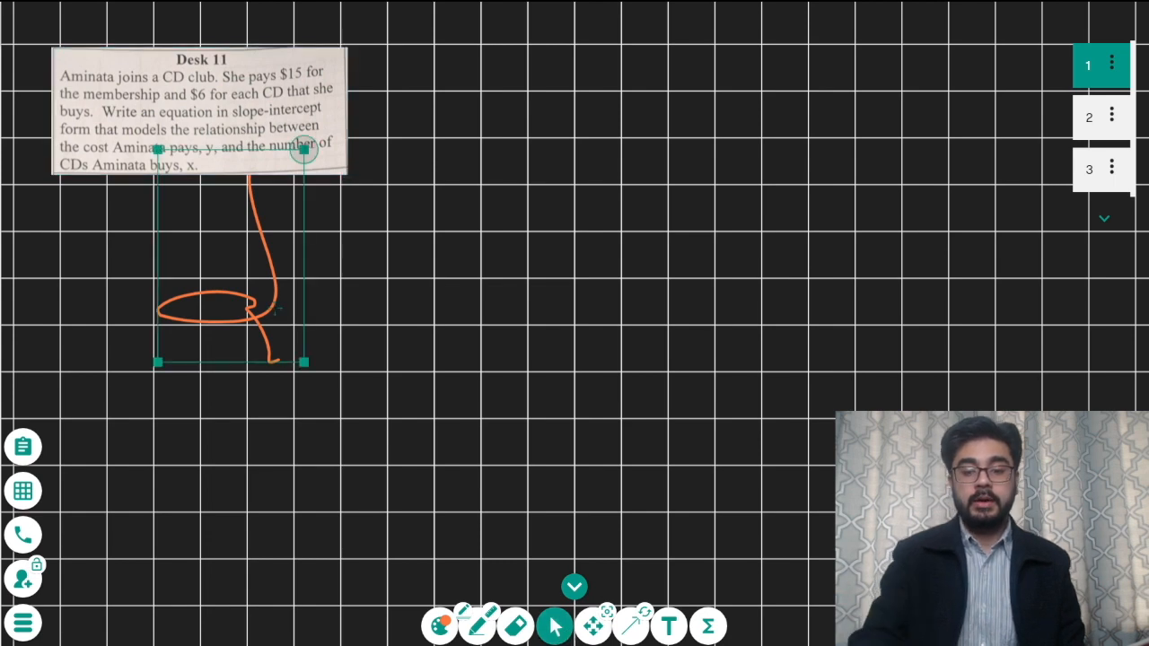
key(Delete)
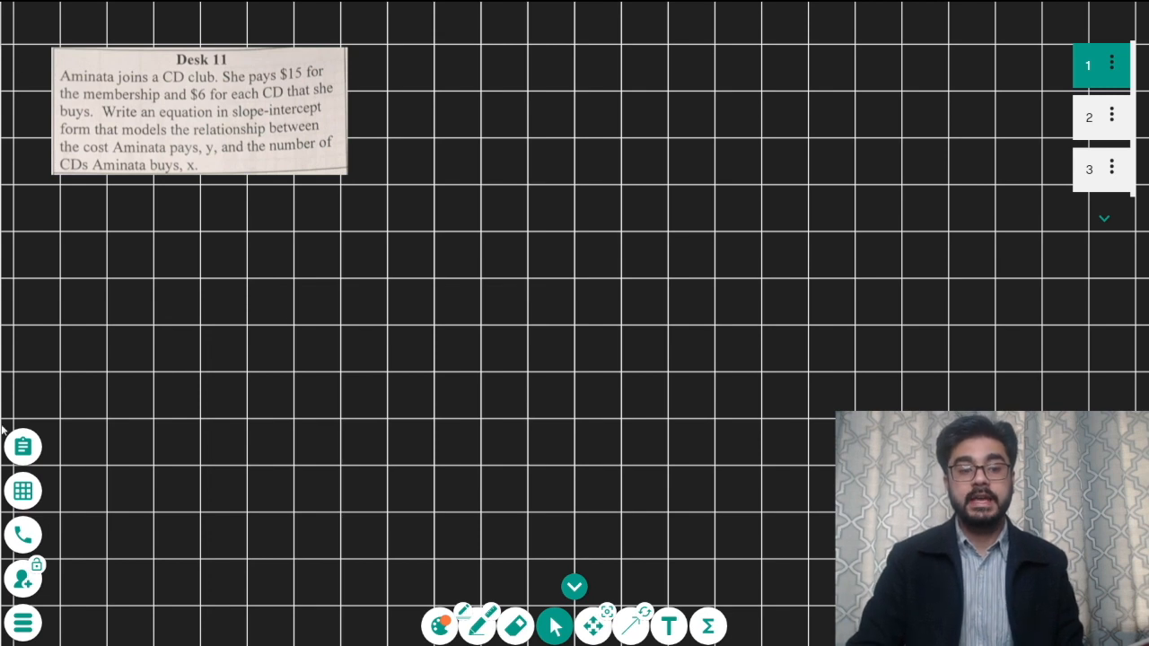
click(20, 451)
click(353, 25)
click(228, 81)
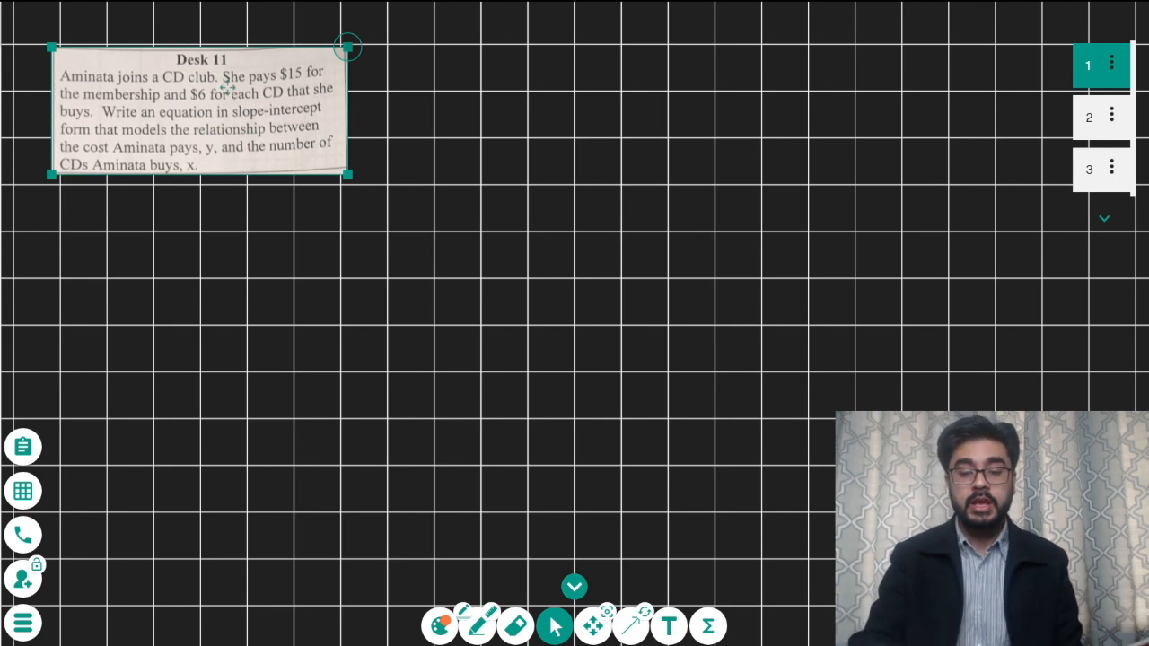
key(Delete)
Step: Upload the PNG image 16 and move it to the upper-left area of page 1
click(25, 447)
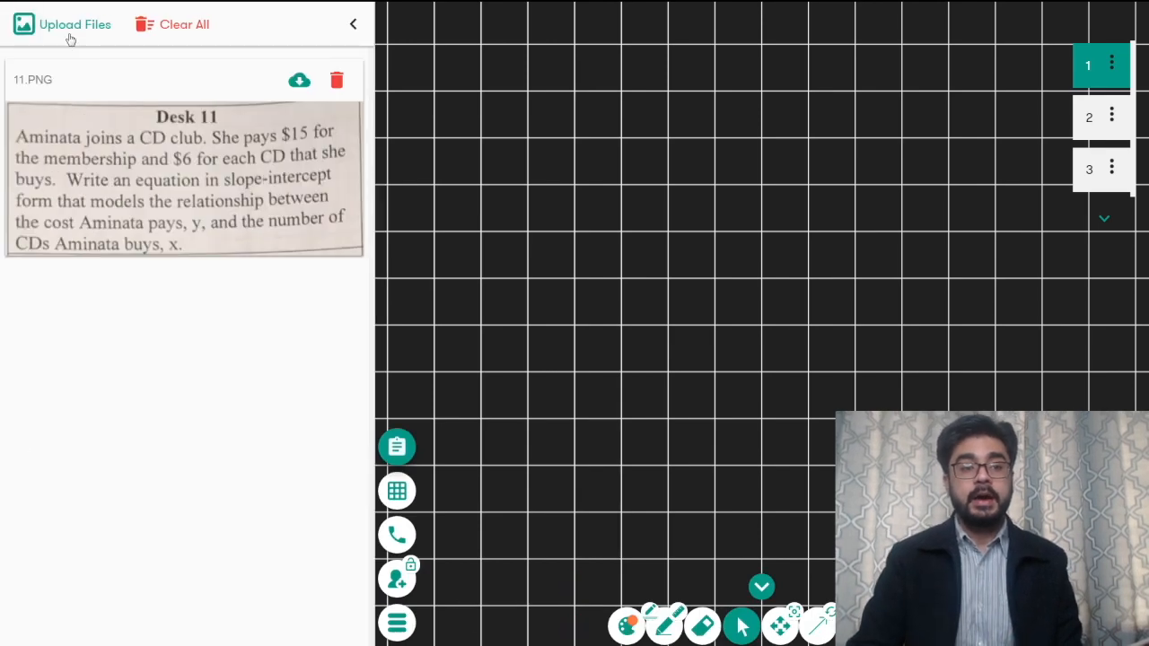
click(66, 29)
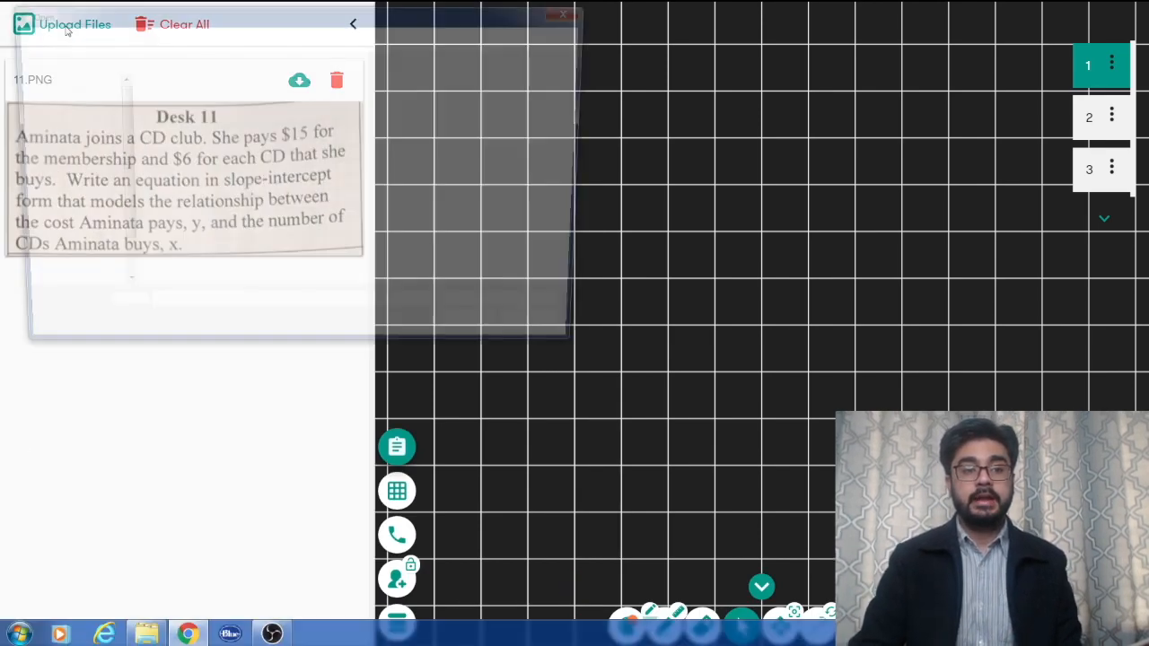
double_click(361, 198)
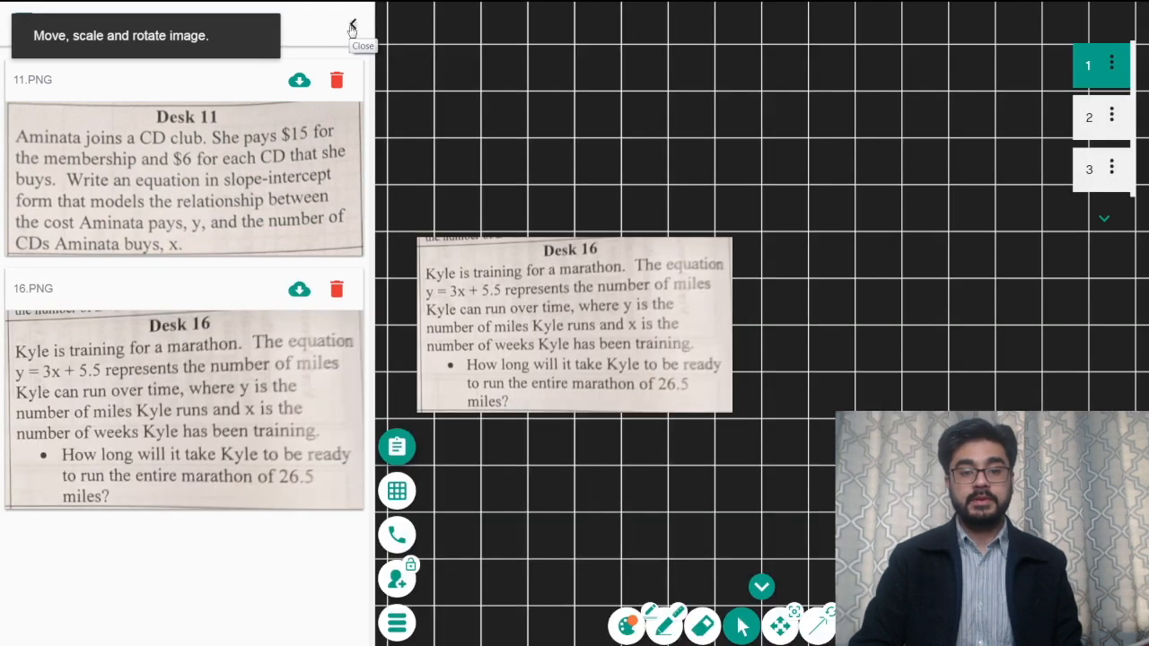
click(352, 27)
drag(492, 295, 149, 164)
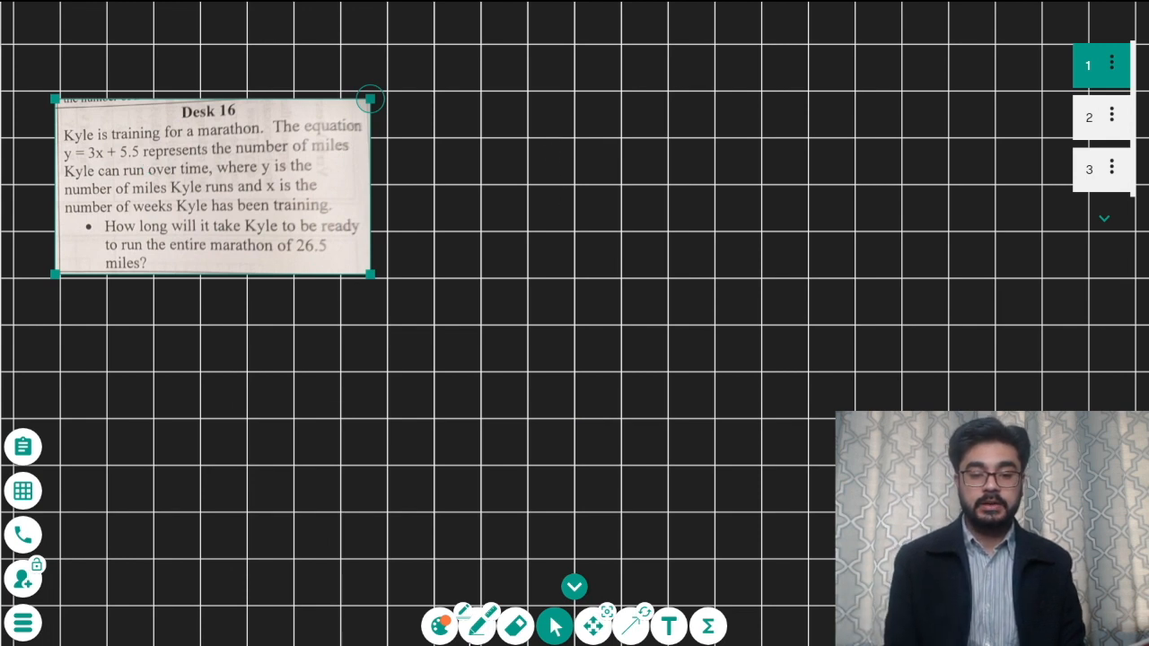
Step: Draw a horizontal row of short orange pen strokes beside the Desk 16 image
click(477, 626)
drag(456, 134, 701, 142)
drag(723, 142, 763, 143)
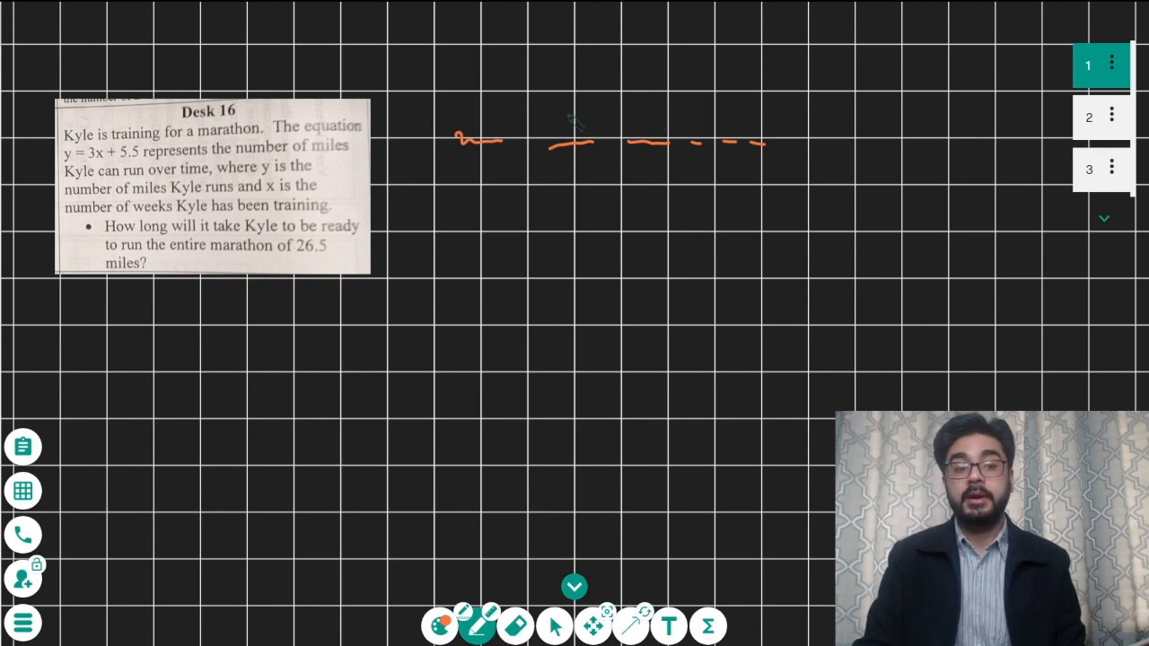
Step: Place the already uploaded 11.PNG image below the Desk 16 image and delete it from the page again
click(22, 446)
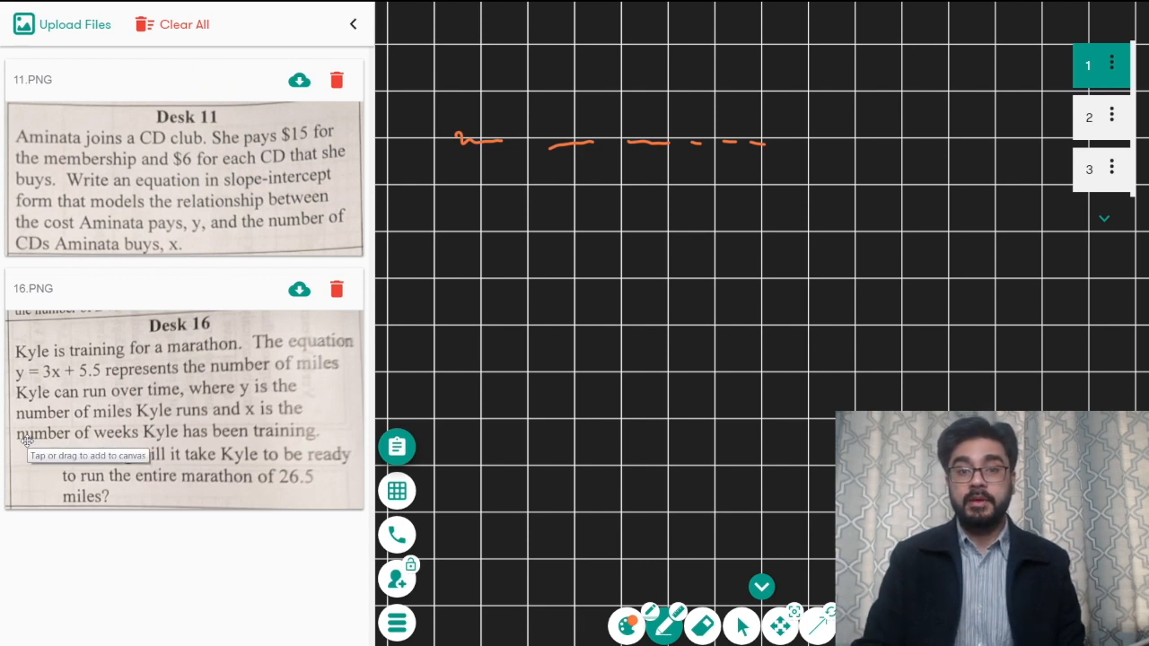
click(105, 232)
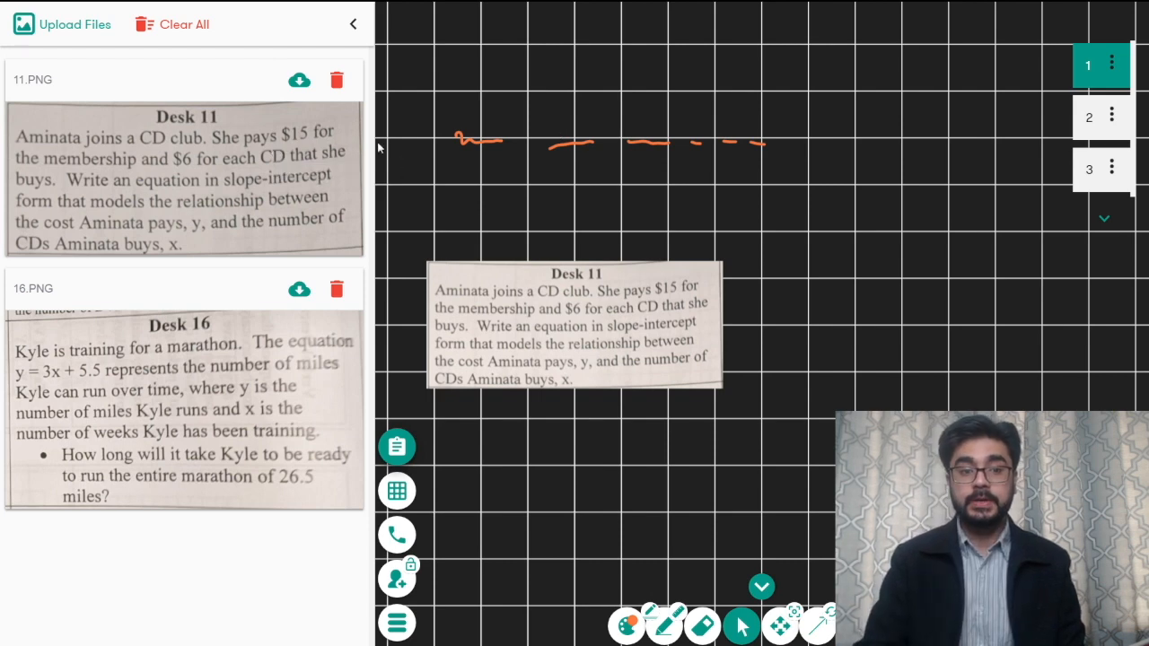
click(352, 24)
click(486, 280)
drag(486, 281, 716, 165)
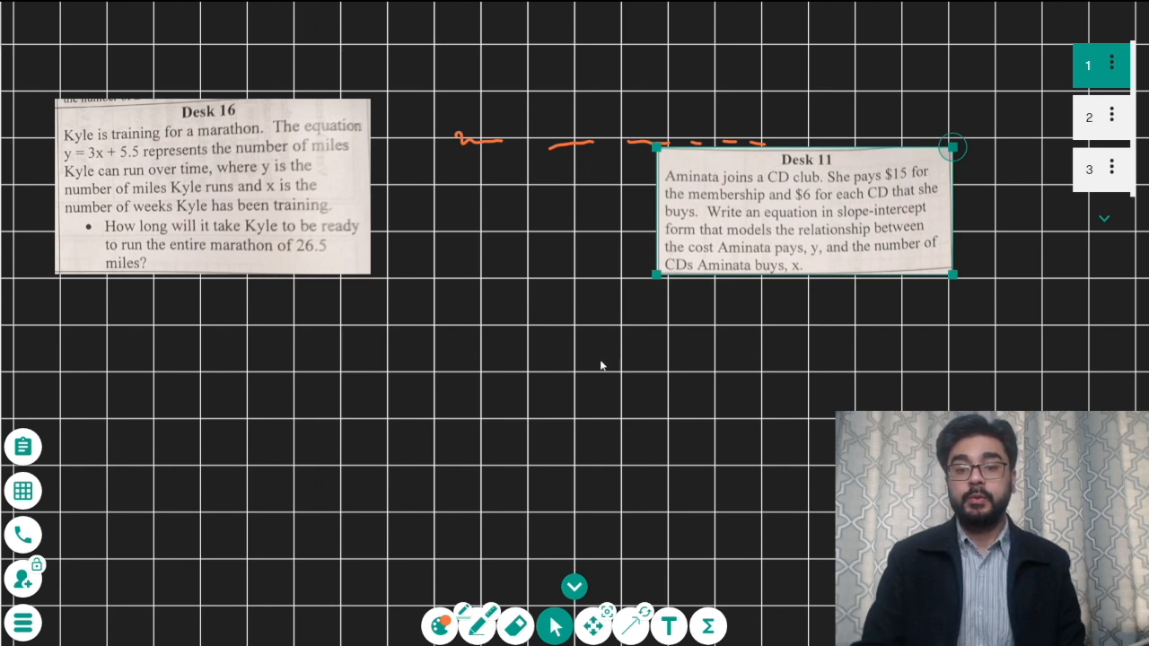
drag(674, 212, 64, 393)
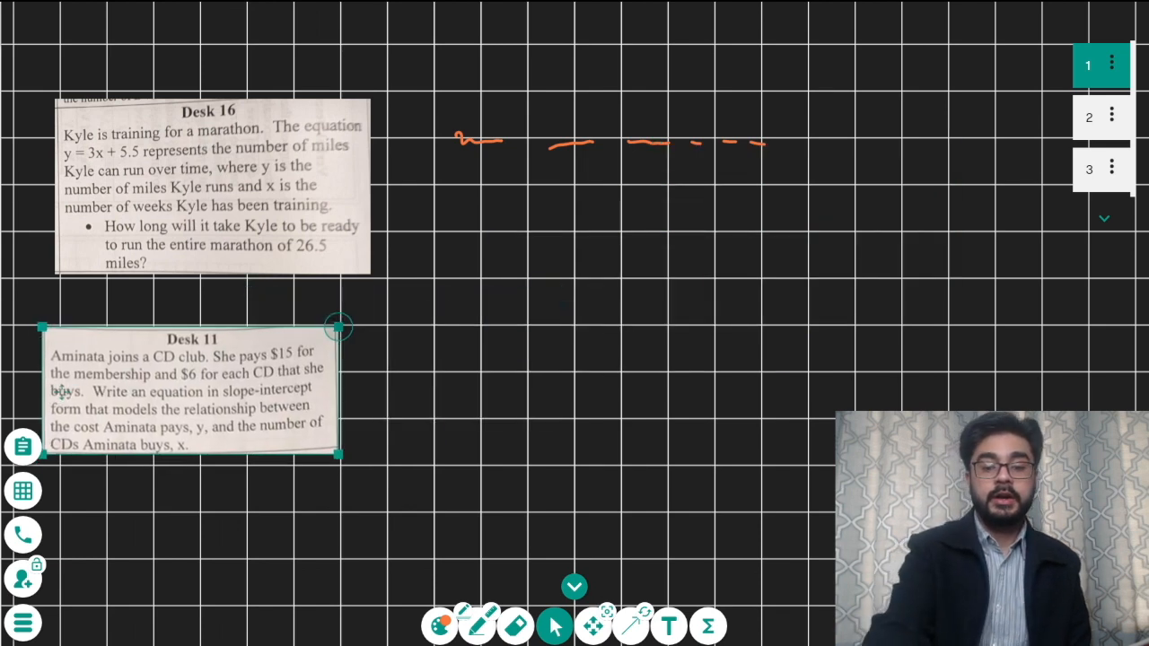
key(Delete)
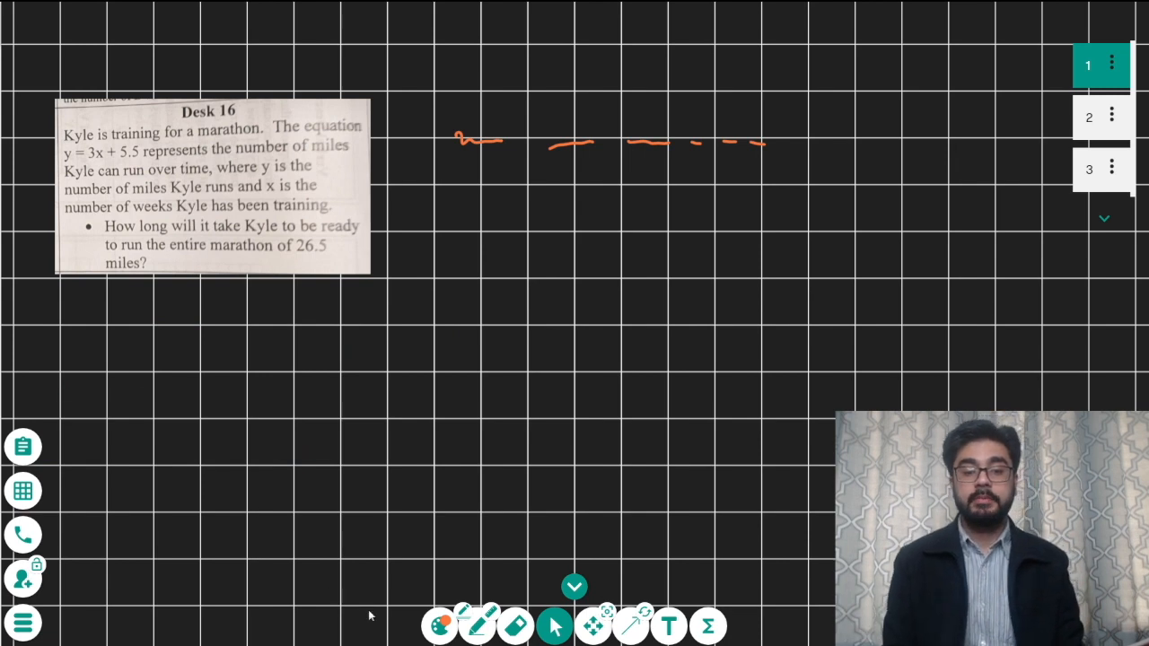
Step: Handwrite "Problem 16" with a leading dash in orange pen below the row of strokes
click(438, 627)
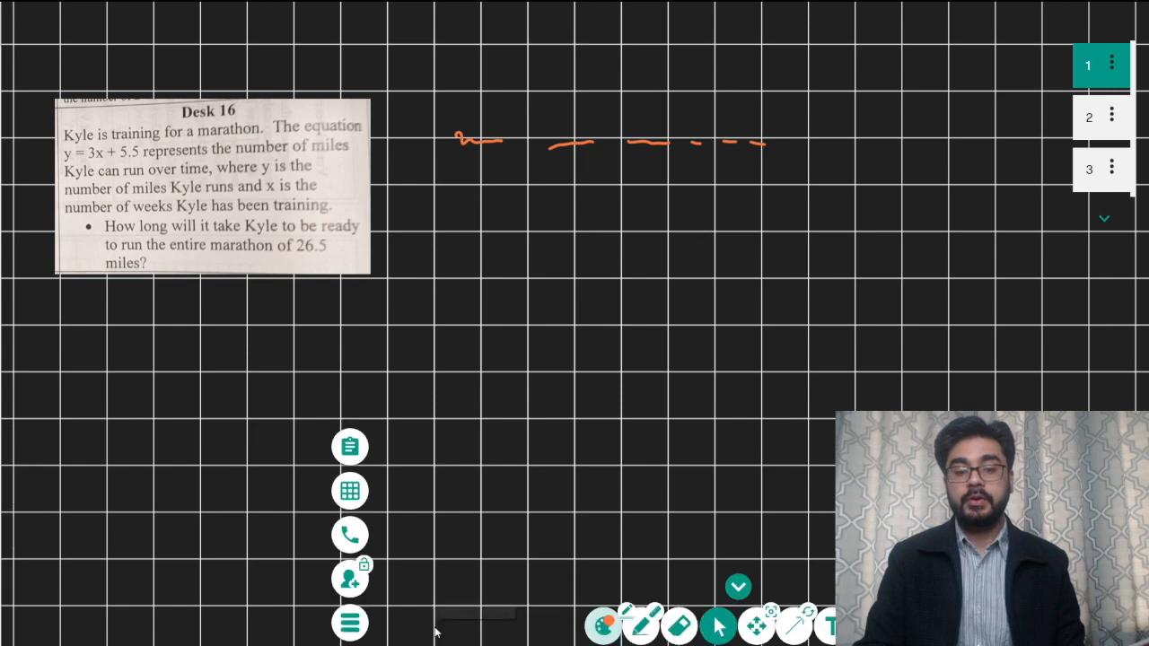
click(302, 29)
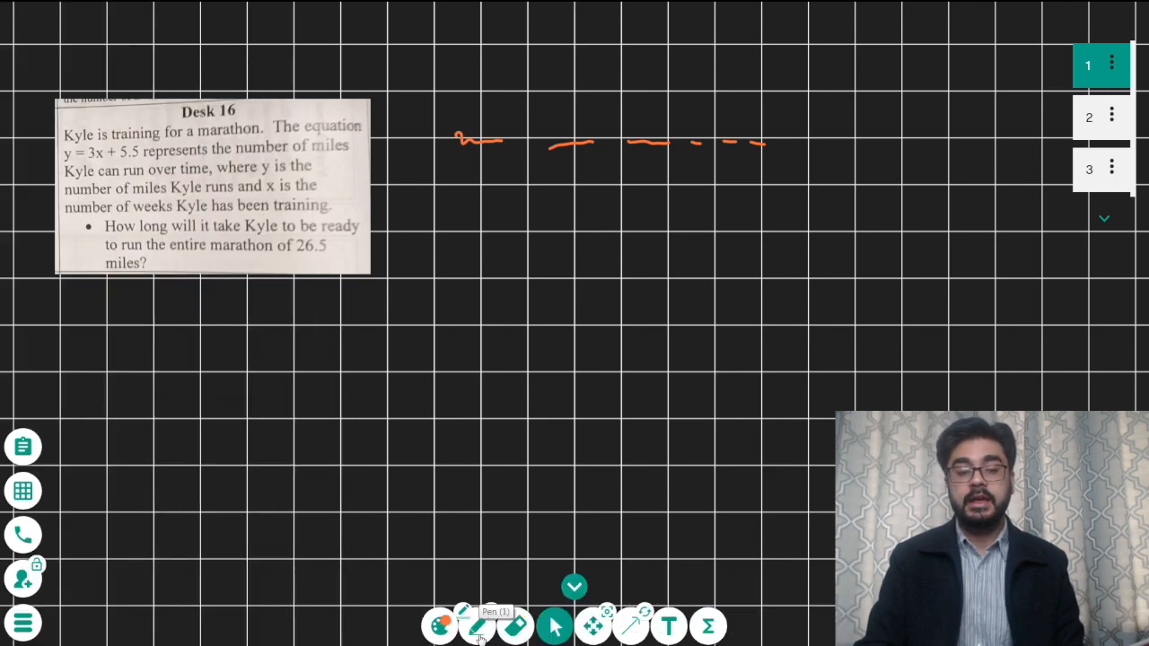
click(479, 628)
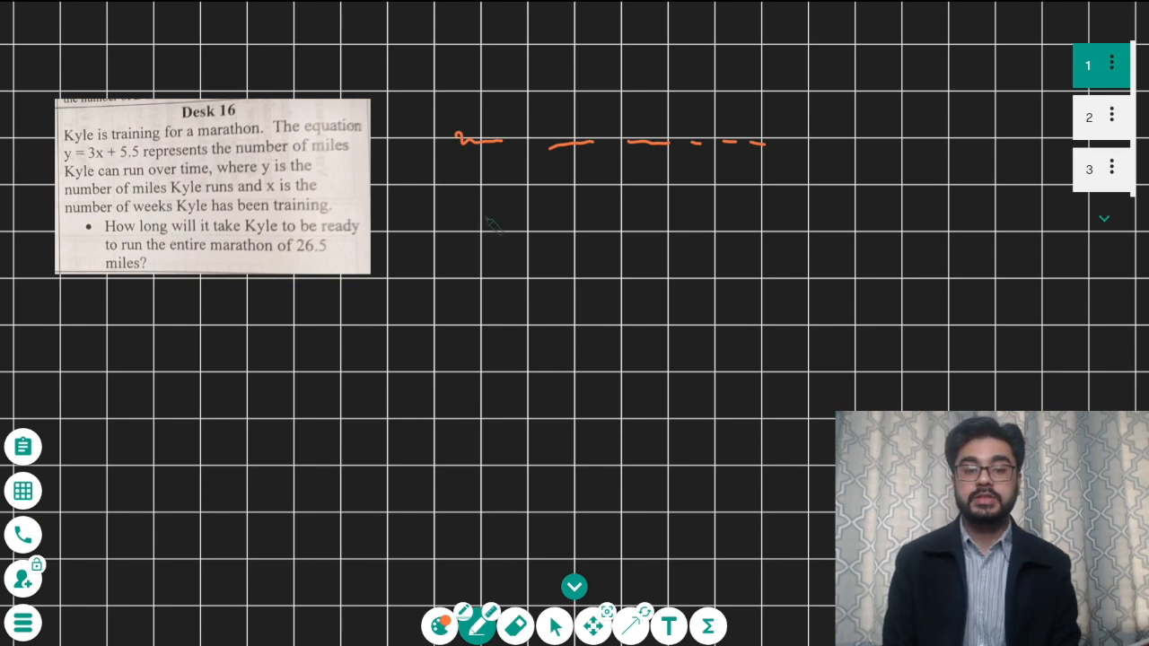
drag(500, 205, 690, 232)
mouse_move(704, 212)
mouse_down()
mouse_move(695, 225)
mouse_move(706, 230)
mouse_up()
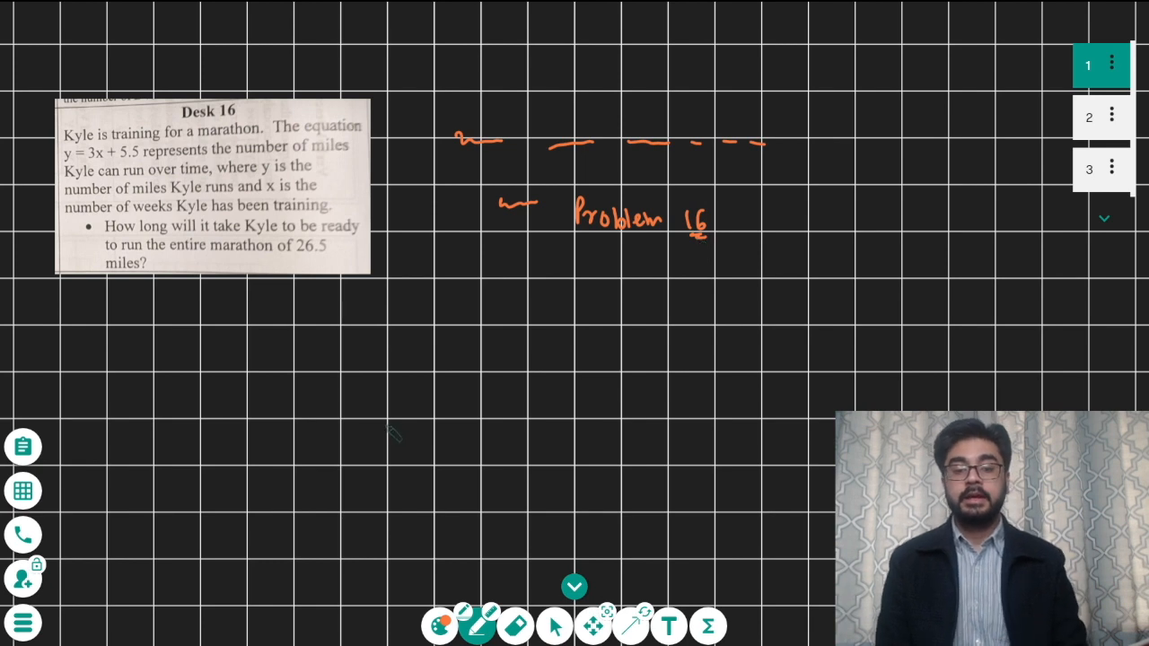
Step: Set the pen colour to the lightest grey and handwrite "Solution" below "Problem 16"
click(438, 628)
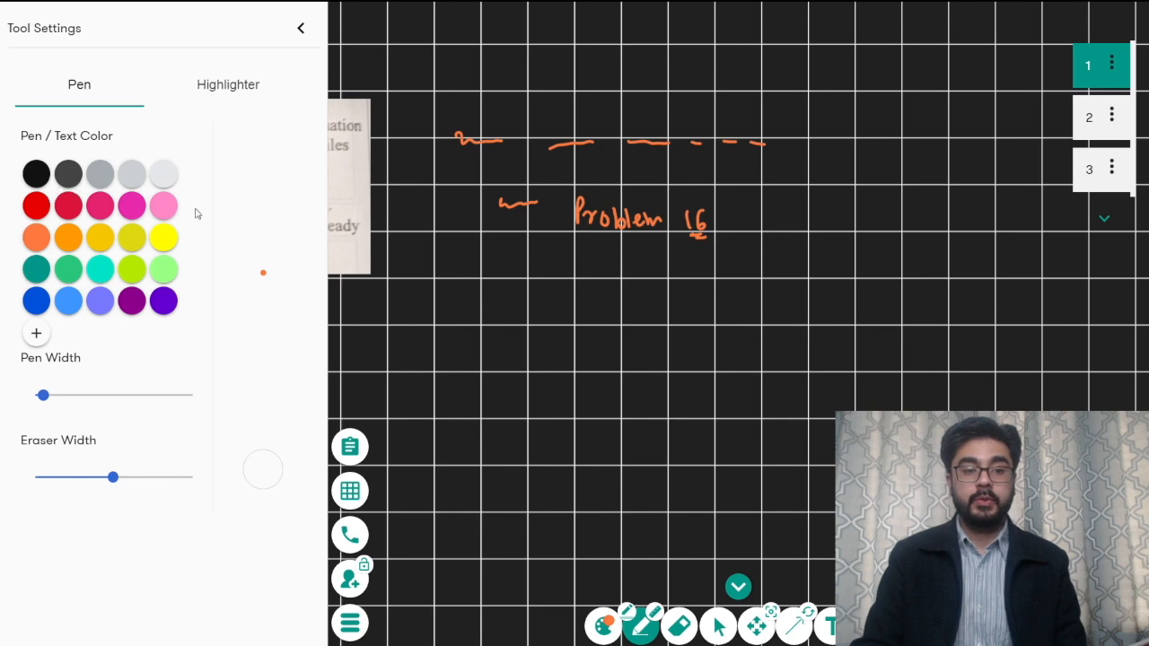
click(166, 182)
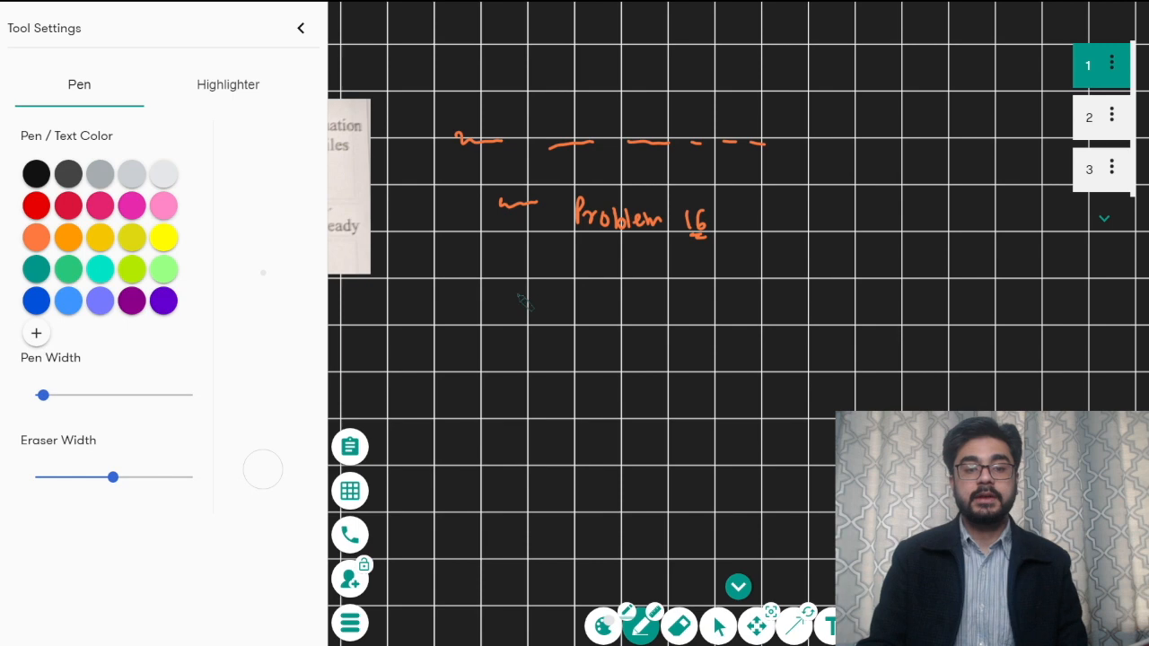
mouse_move(603, 260)
mouse_down()
mouse_move(593, 278)
mouse_move(613, 268)
mouse_move(655, 278)
mouse_up()
drag(666, 265, 684, 279)
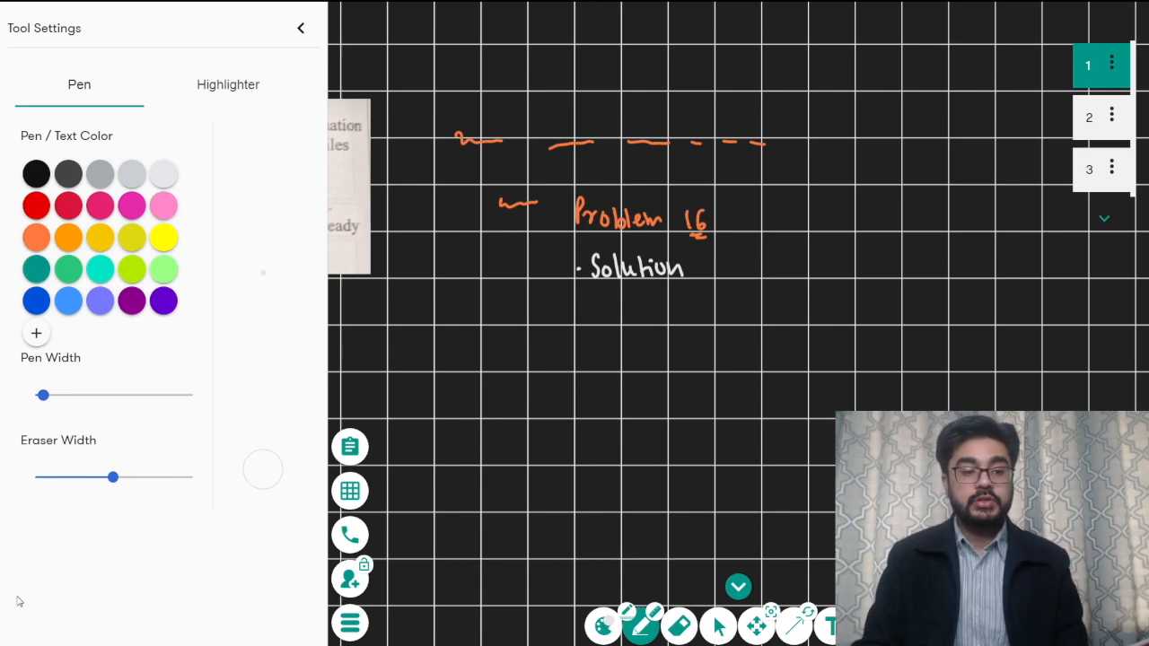
Step: Reduce the pen width and handwrite "Question" below "Solution", adding a dash after each of the two words
mouse_move(43, 398)
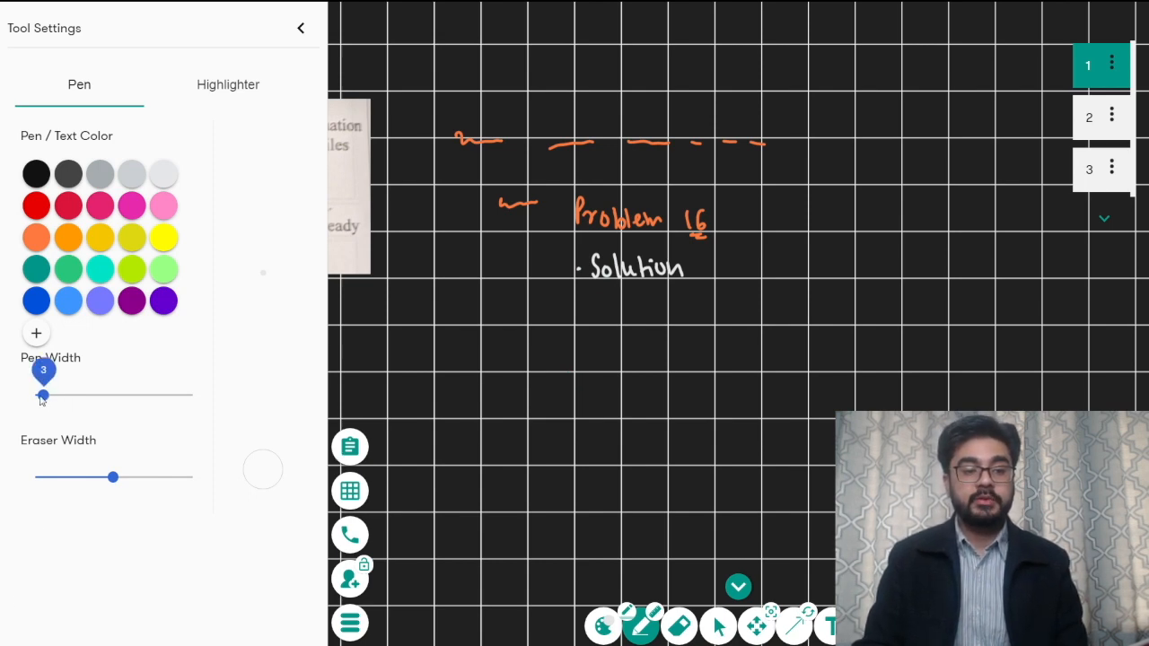
click(37, 400)
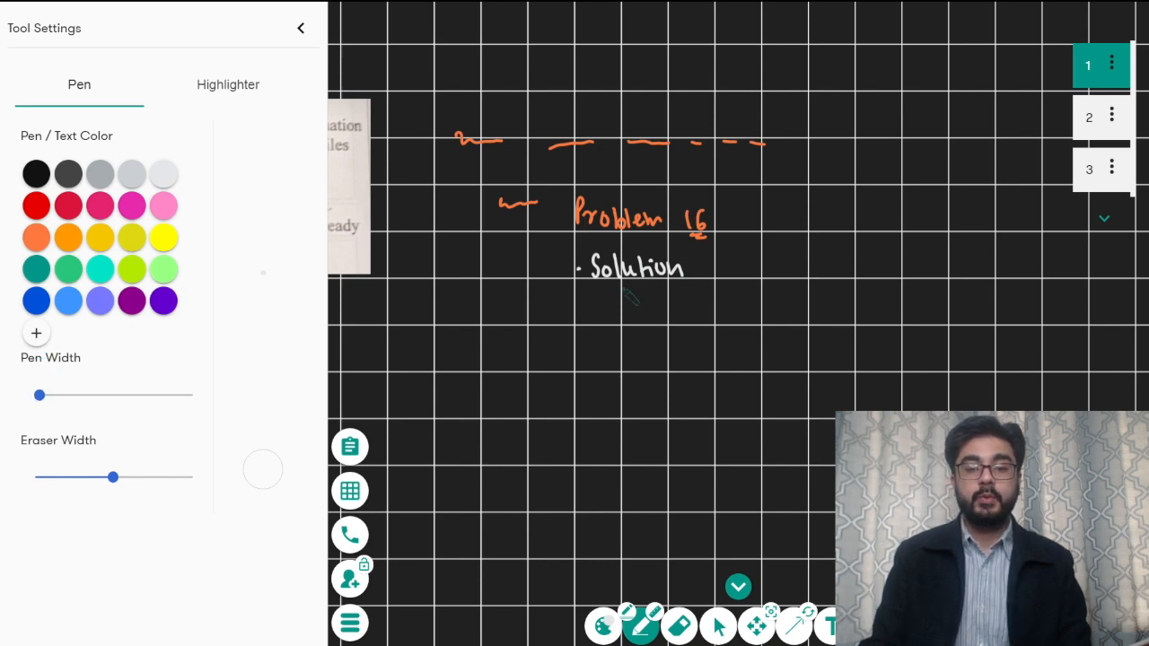
mouse_move(598, 308)
mouse_down()
mouse_move(605, 327)
mouse_move(691, 324)
mouse_up()
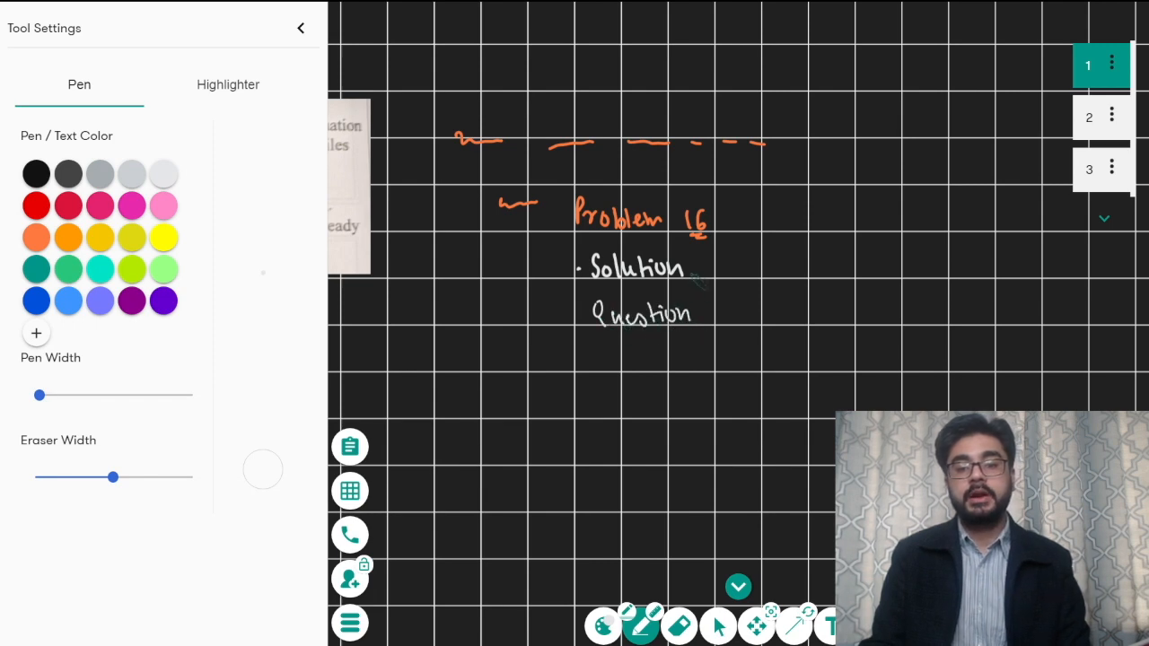
drag(693, 267, 705, 266)
drag(700, 317, 712, 316)
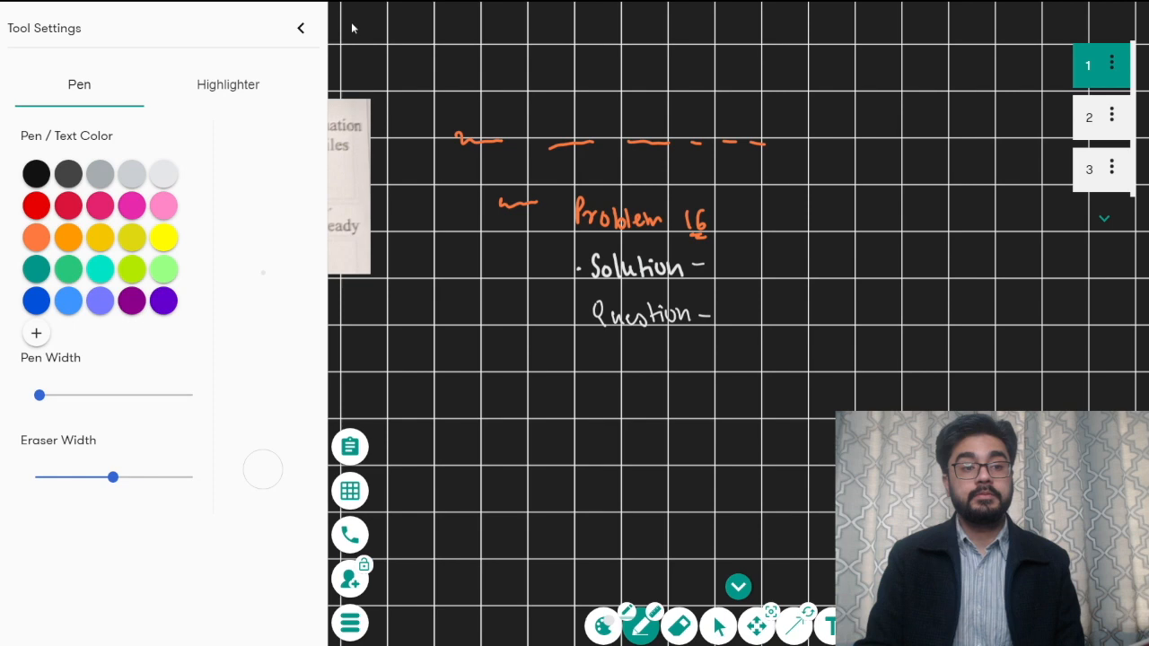
Step: View the extended palette of additional pen colours without picking one, and close the tool settings
click(36, 333)
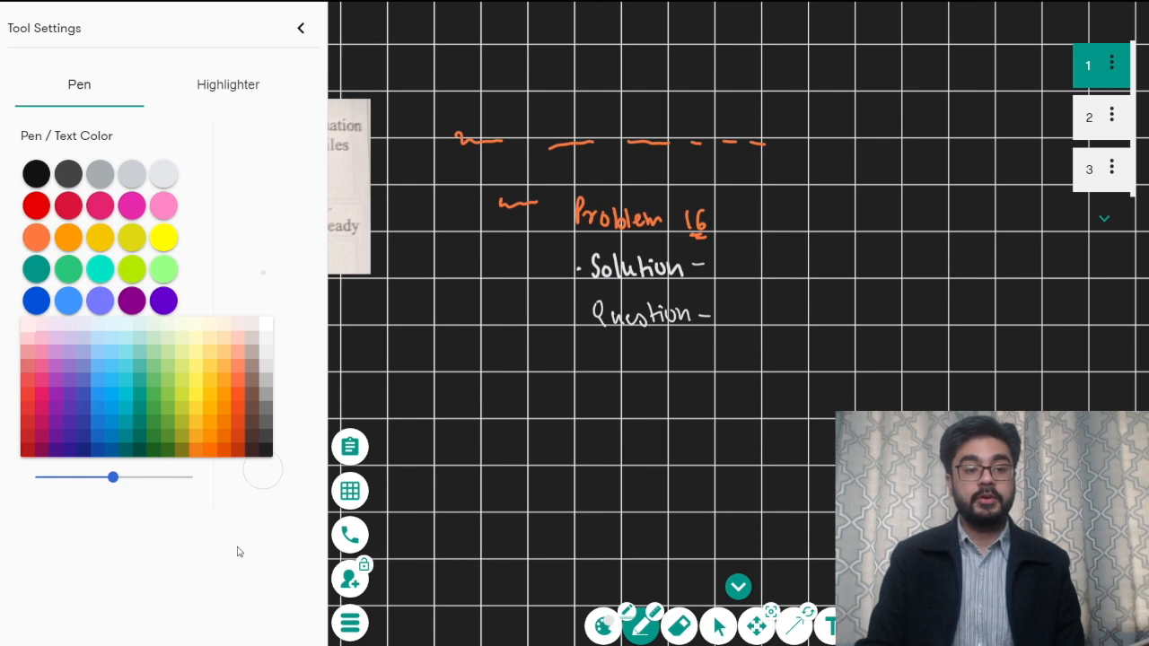
click(290, 218)
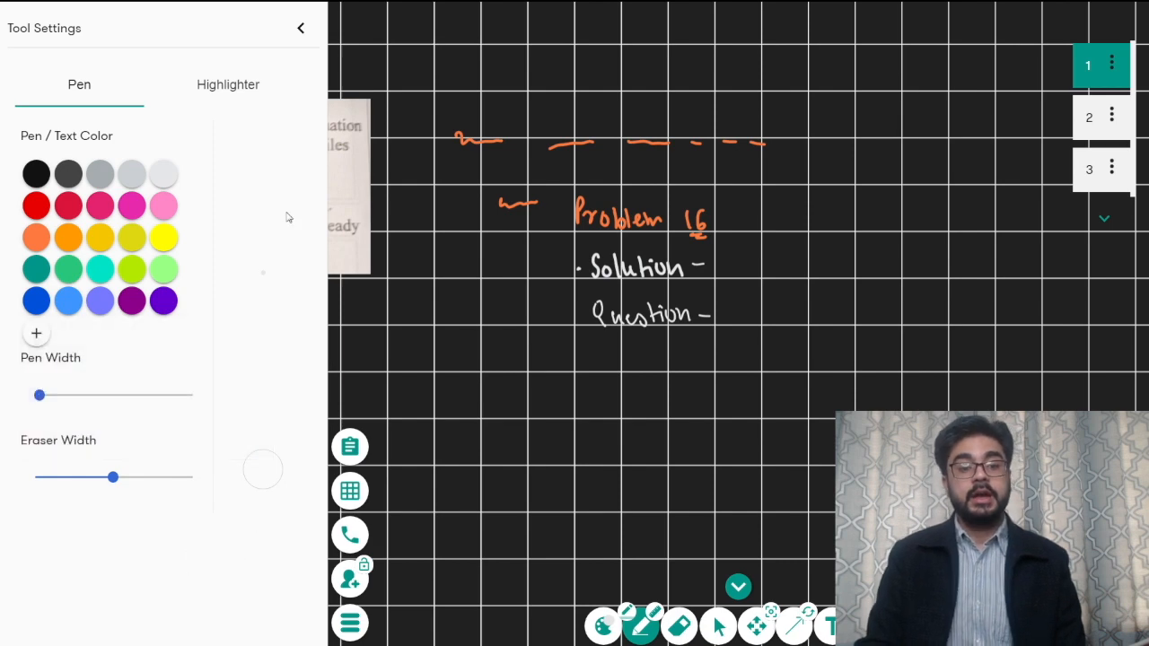
click(302, 28)
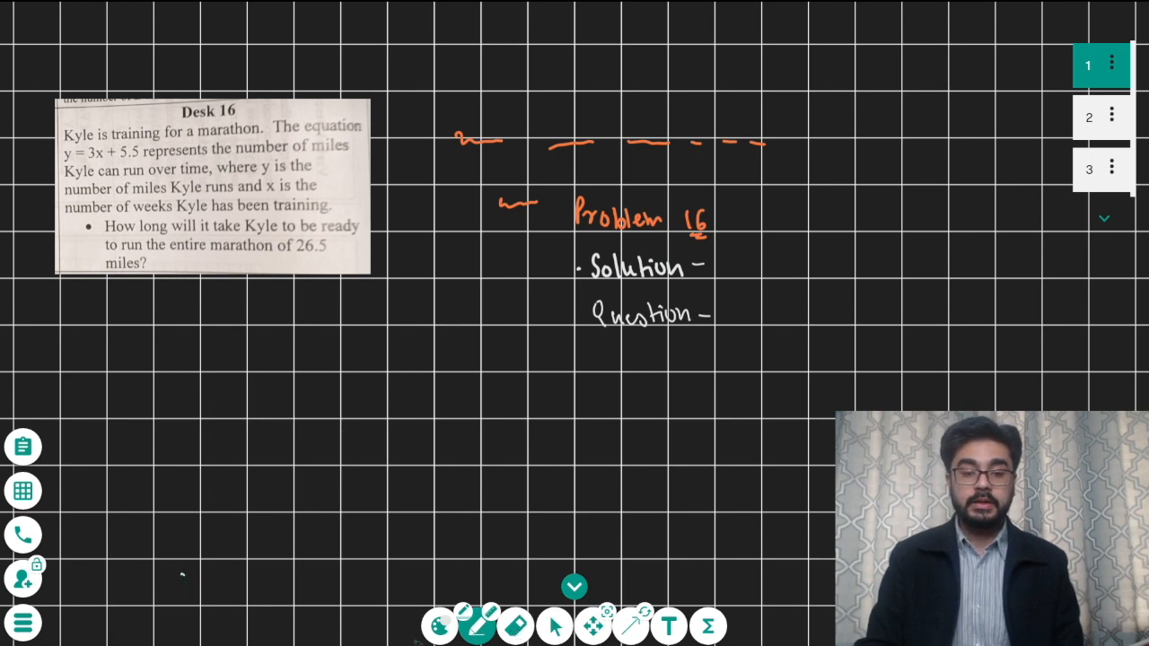
Step: Erase the orange strokes above and beside "Problem 16", undoing the eraser pass that cuts into the Desk 16 image
click(511, 627)
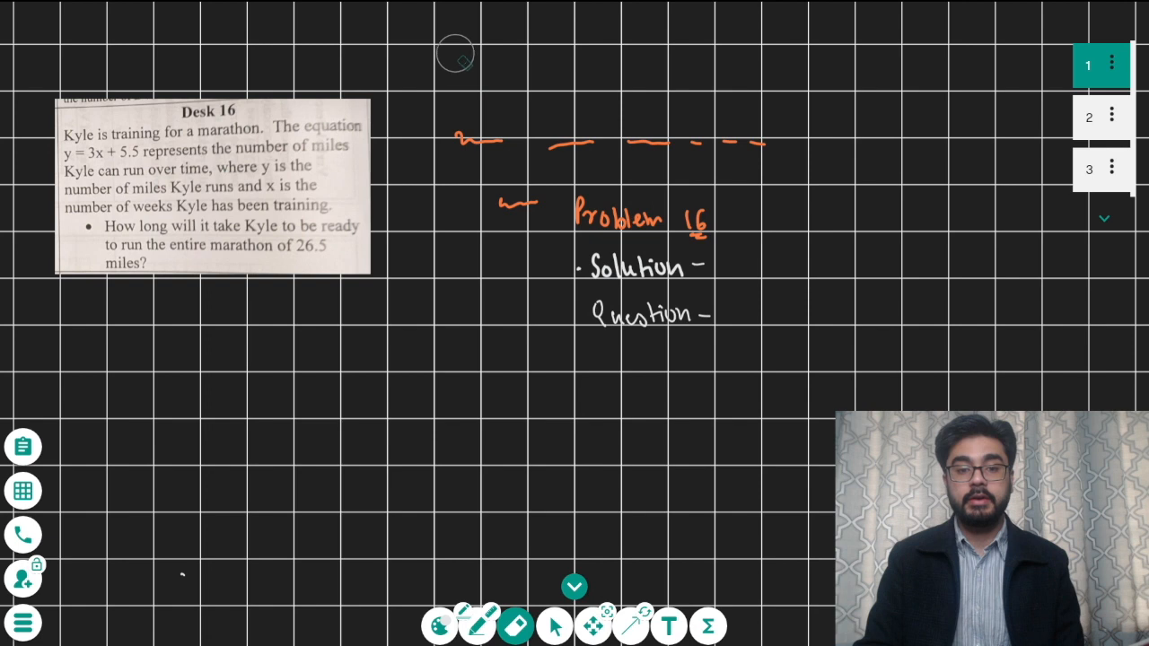
mouse_move(461, 111)
mouse_down()
mouse_move(471, 135)
mouse_move(549, 145)
mouse_move(765, 149)
mouse_move(580, 149)
mouse_move(509, 192)
mouse_move(518, 198)
mouse_move(331, 249)
mouse_move(274, 301)
mouse_up()
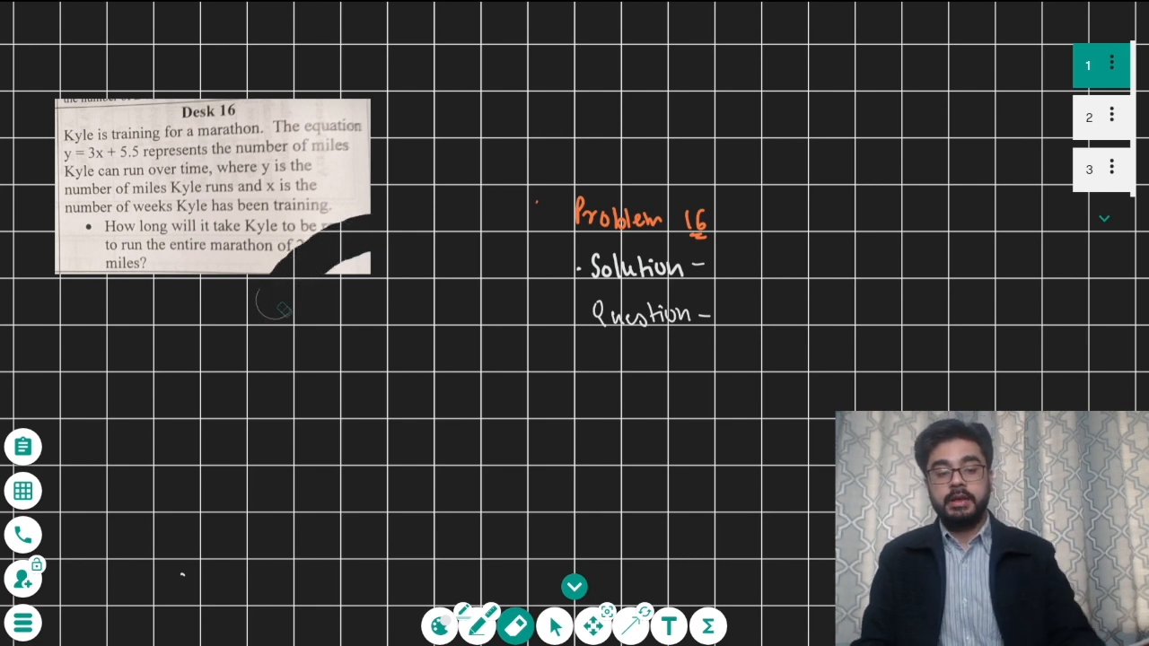
key(ctrl+z)
mouse_move(501, 191)
mouse_down()
mouse_move(516, 197)
mouse_move(467, 120)
mouse_move(530, 138)
mouse_move(752, 141)
mouse_up()
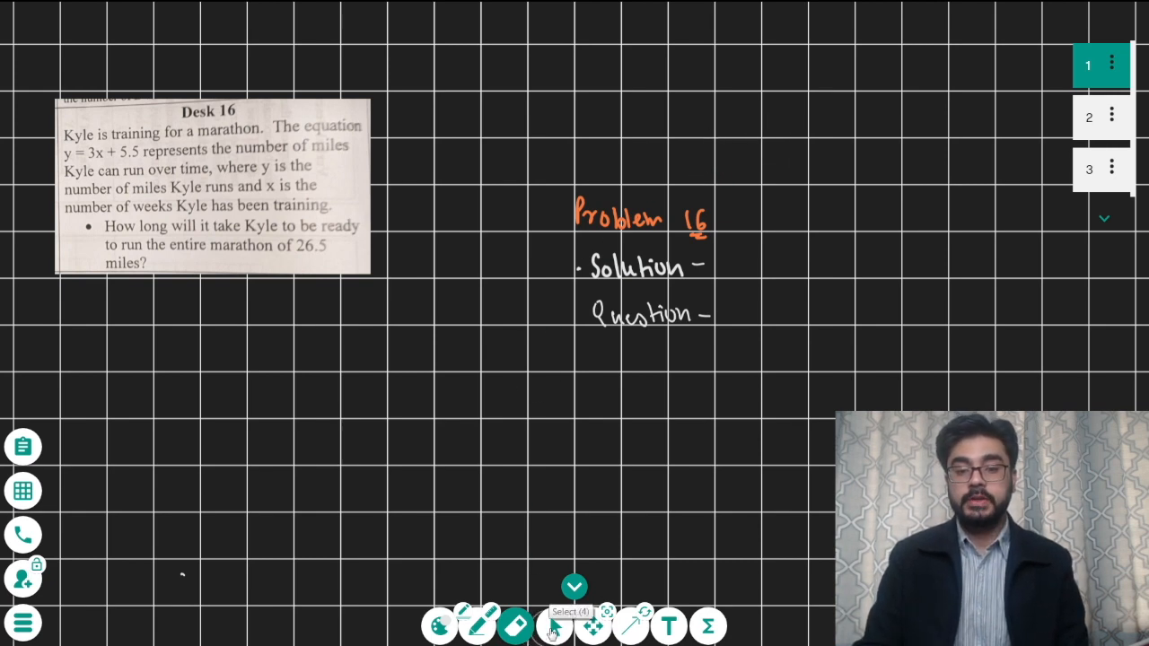
Step: Select the handwritten "Question –", move it slightly left and enlarge it below "Solution"
click(553, 628)
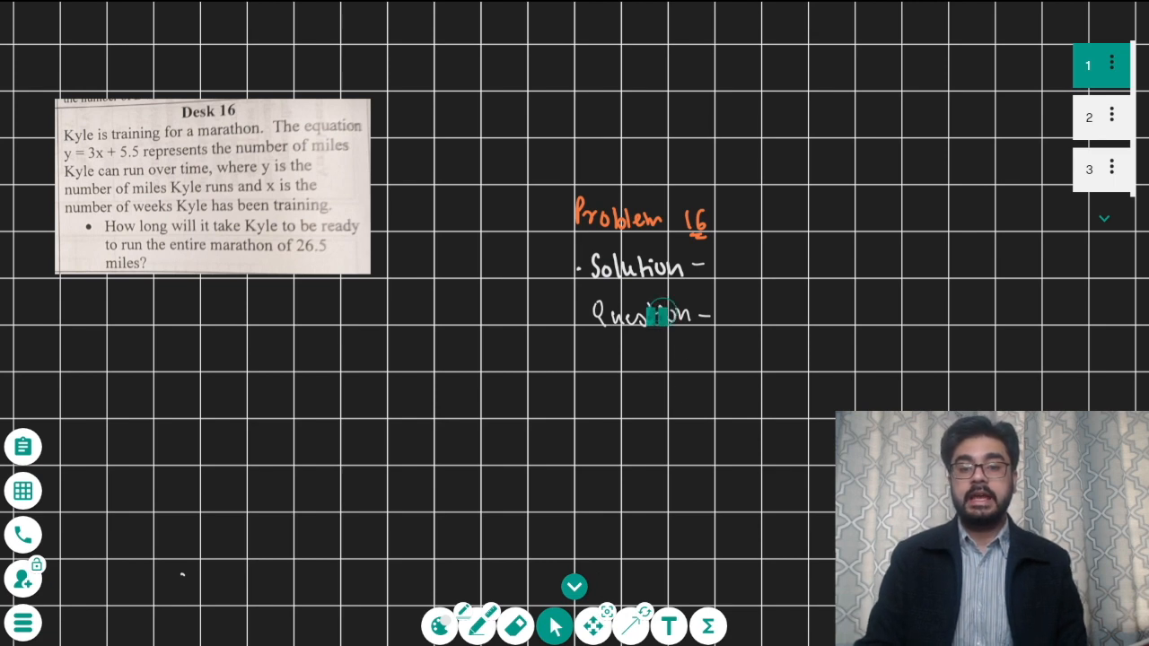
mouse_move(569, 296)
mouse_down()
mouse_move(641, 334)
mouse_move(776, 366)
mouse_up()
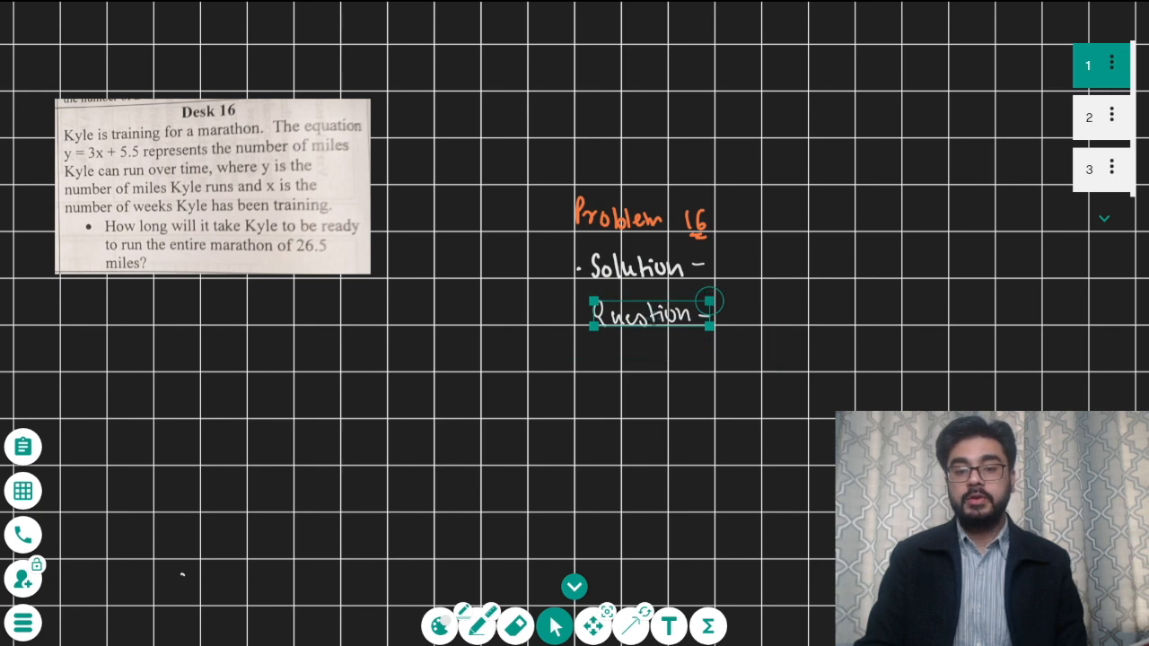
mouse_move(651, 314)
mouse_down()
mouse_move(449, 385)
mouse_move(616, 336)
mouse_move(631, 312)
mouse_up()
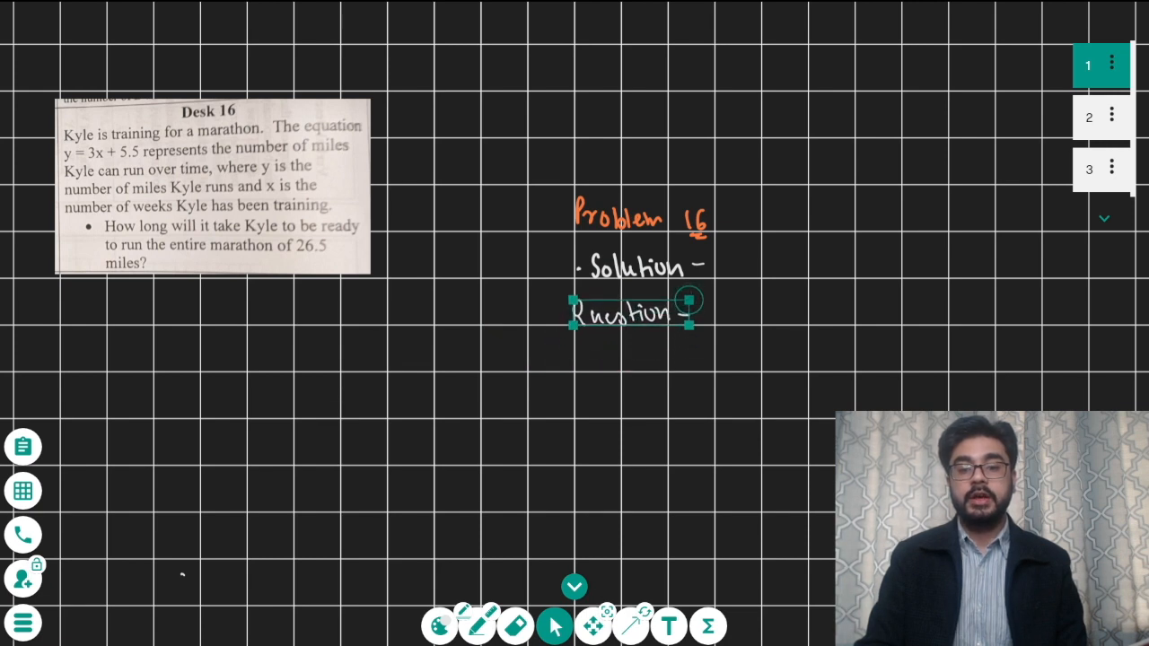
mouse_move(689, 301)
mouse_down()
mouse_move(659, 343)
mouse_move(609, 355)
mouse_move(688, 365)
mouse_move(689, 299)
mouse_move(866, 299)
mouse_move(595, 300)
mouse_move(749, 299)
mouse_up()
drag(751, 357, 750, 354)
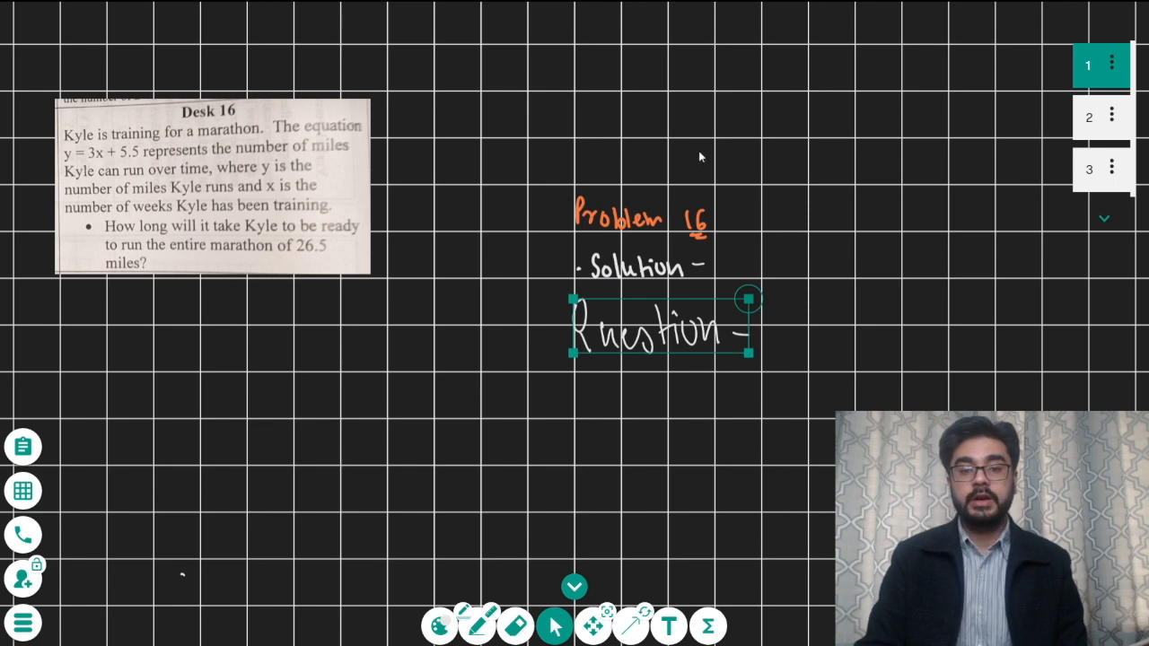
Step: Try moving the eraser mark above "Problem 16" to other spots, including over the Desk 16 image, and delete it
drag(764, 123, 456, 203)
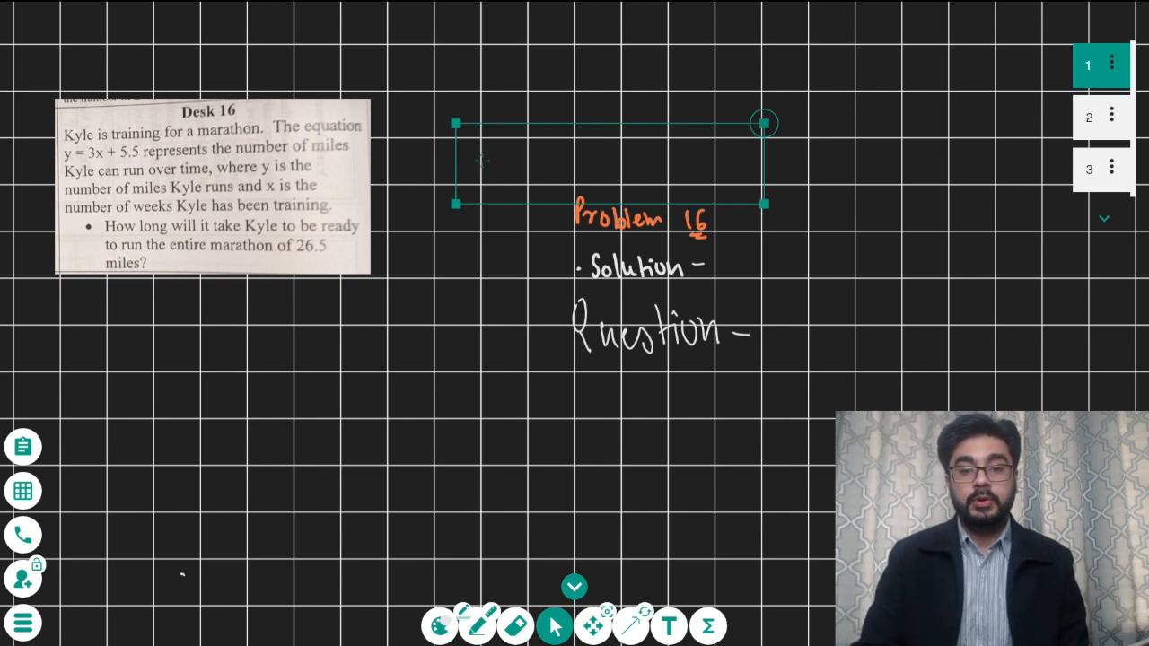
drag(487, 158, 339, 437)
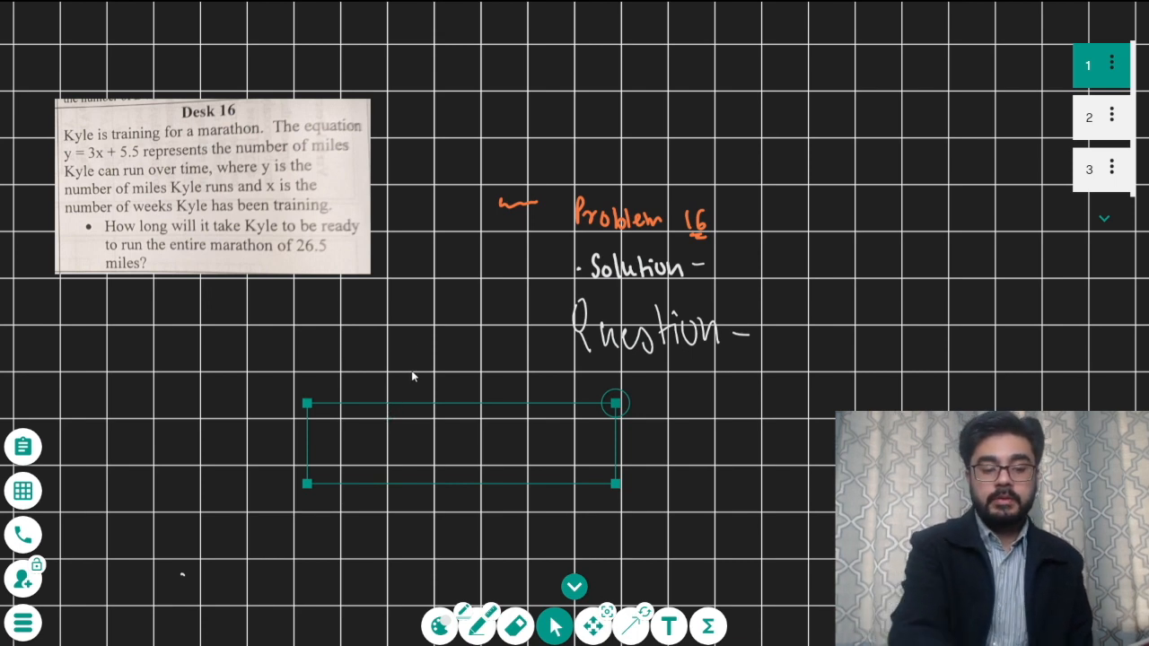
key(ctrl+z)
click(457, 283)
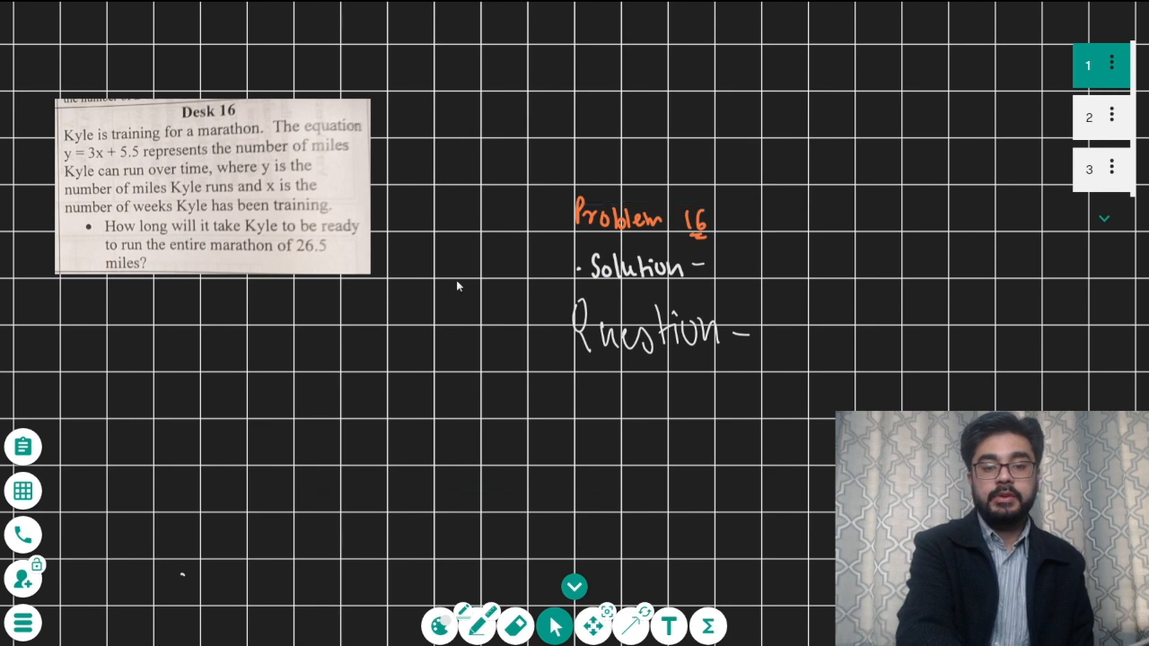
click(488, 188)
mouse_move(492, 194)
mouse_down()
mouse_move(427, 391)
mouse_move(410, 422)
mouse_move(359, 453)
mouse_move(270, 335)
mouse_move(296, 342)
mouse_move(265, 307)
mouse_move(282, 232)
mouse_move(210, 219)
mouse_up()
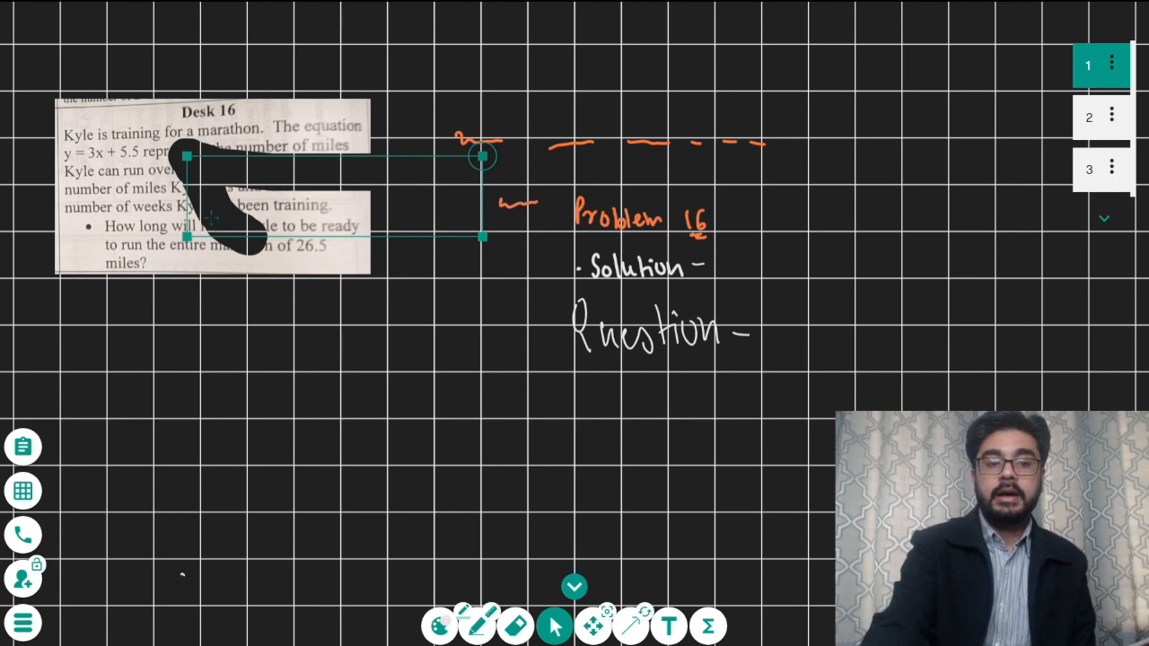
key(Delete)
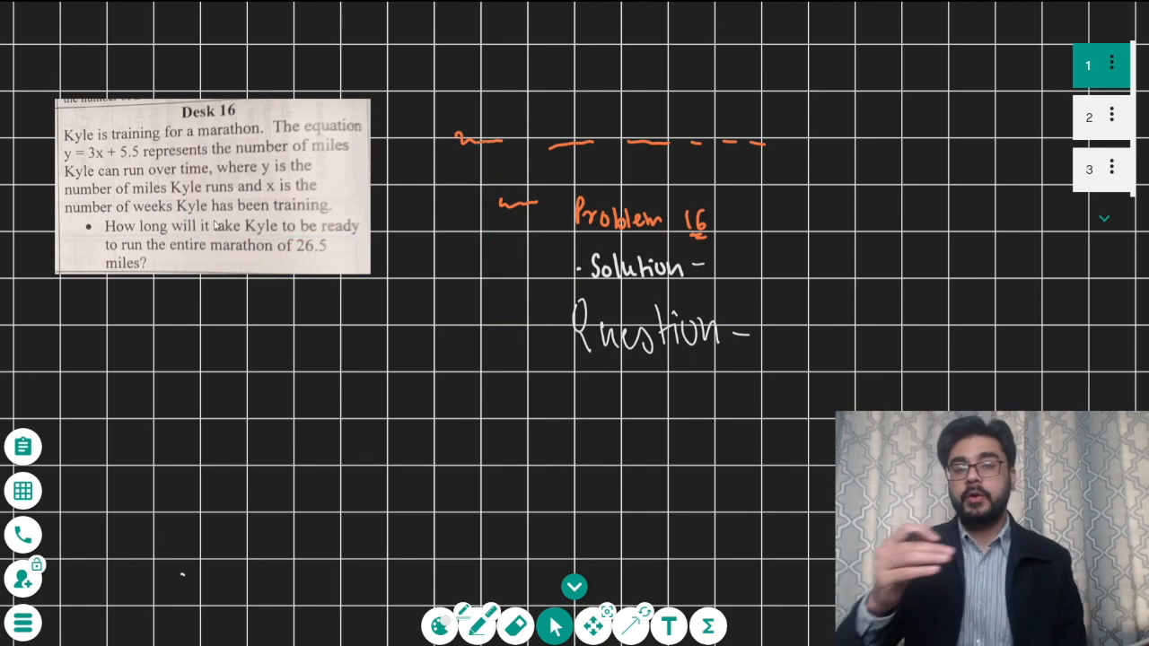
Step: Delete the row of orange strokes above "Problem 16" and the leading dash beside it, piece by piece
click(469, 141)
drag(501, 132, 669, 141)
key(Delete)
click(695, 144)
key(Delete)
click(729, 143)
key(Delete)
click(757, 143)
key(Delete)
click(535, 204)
key(Delete)
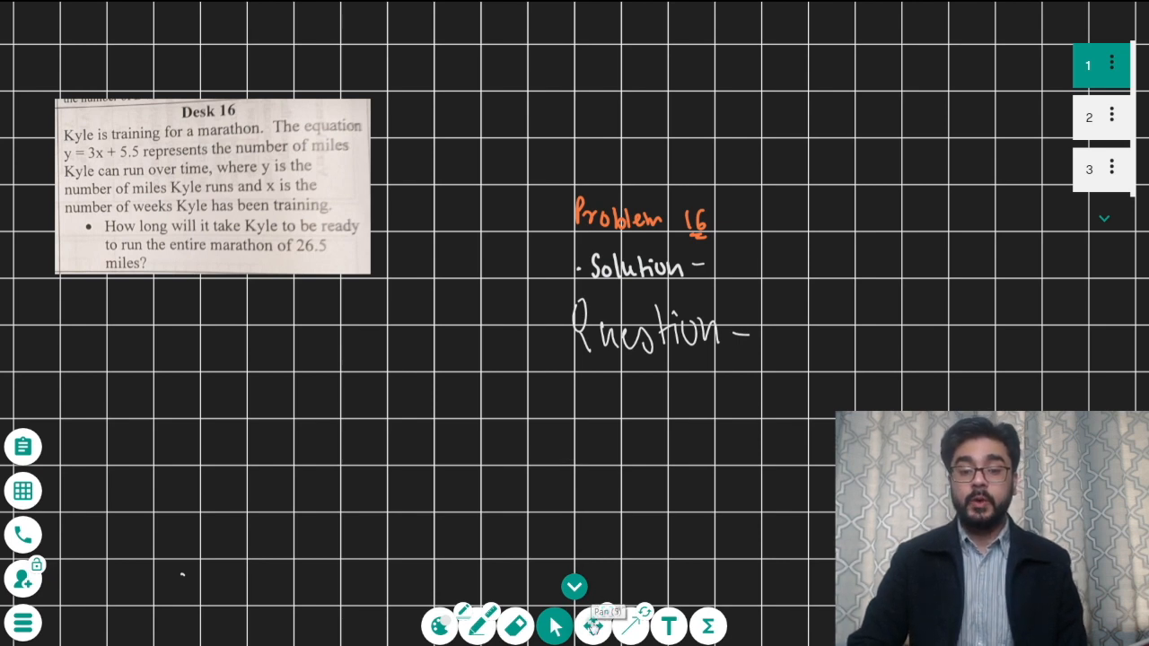
click(594, 626)
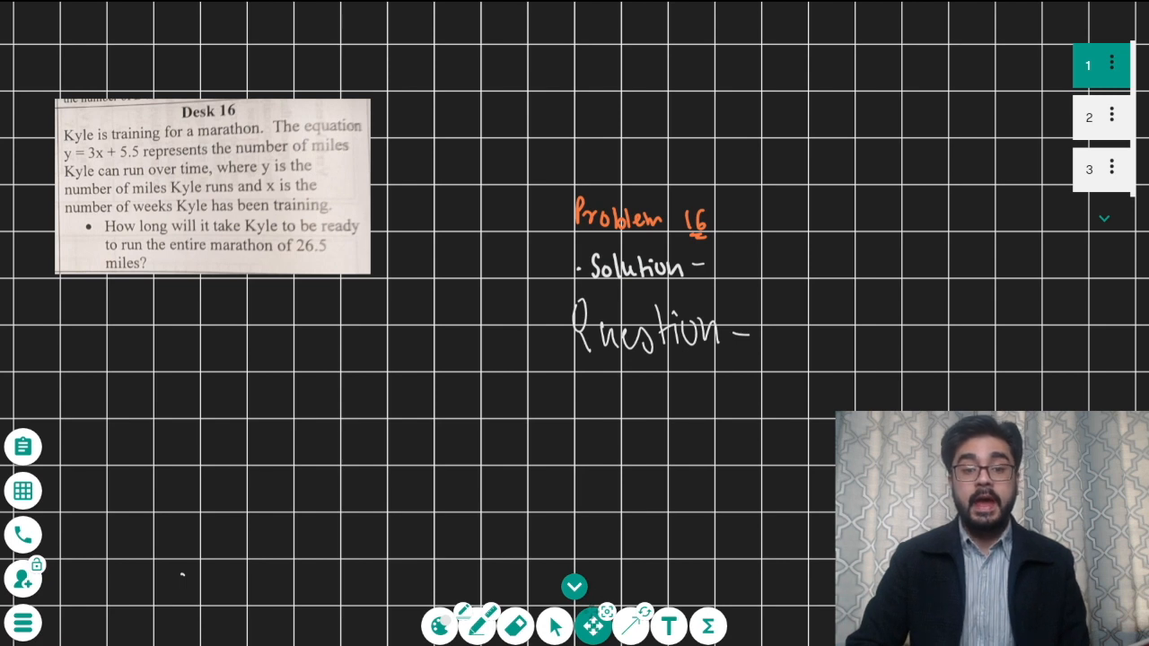
click(594, 629)
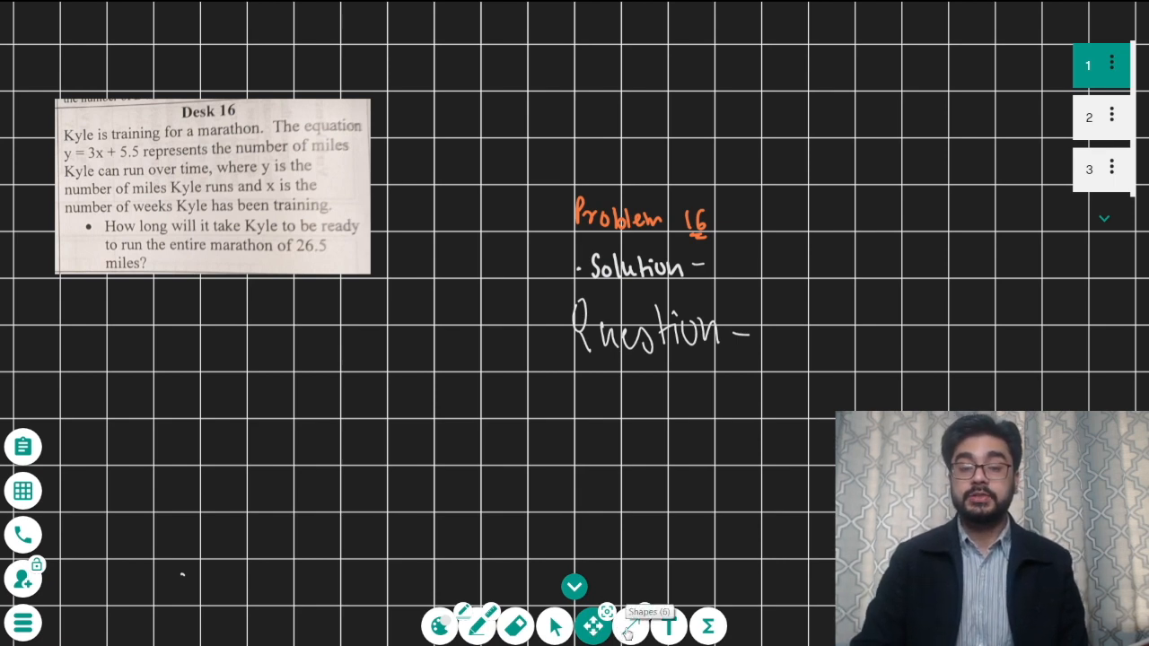
Step: Draw a right-pointing outlined arrow with a thin shaft and swept-back head in light grey below "Question"
click(630, 631)
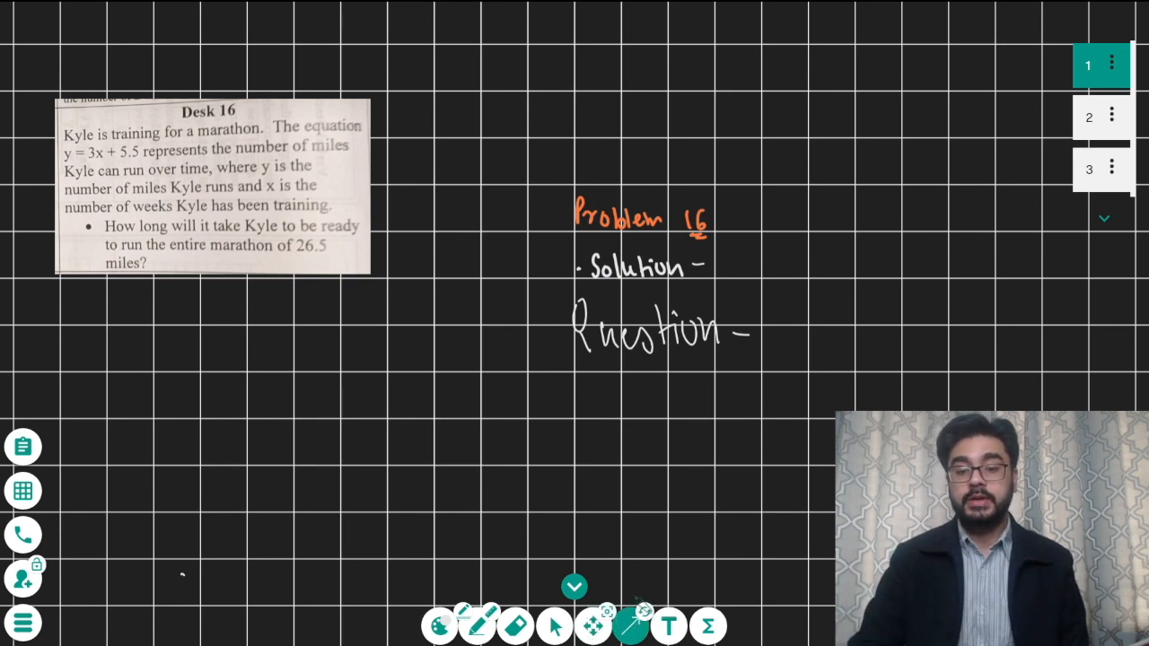
click(644, 615)
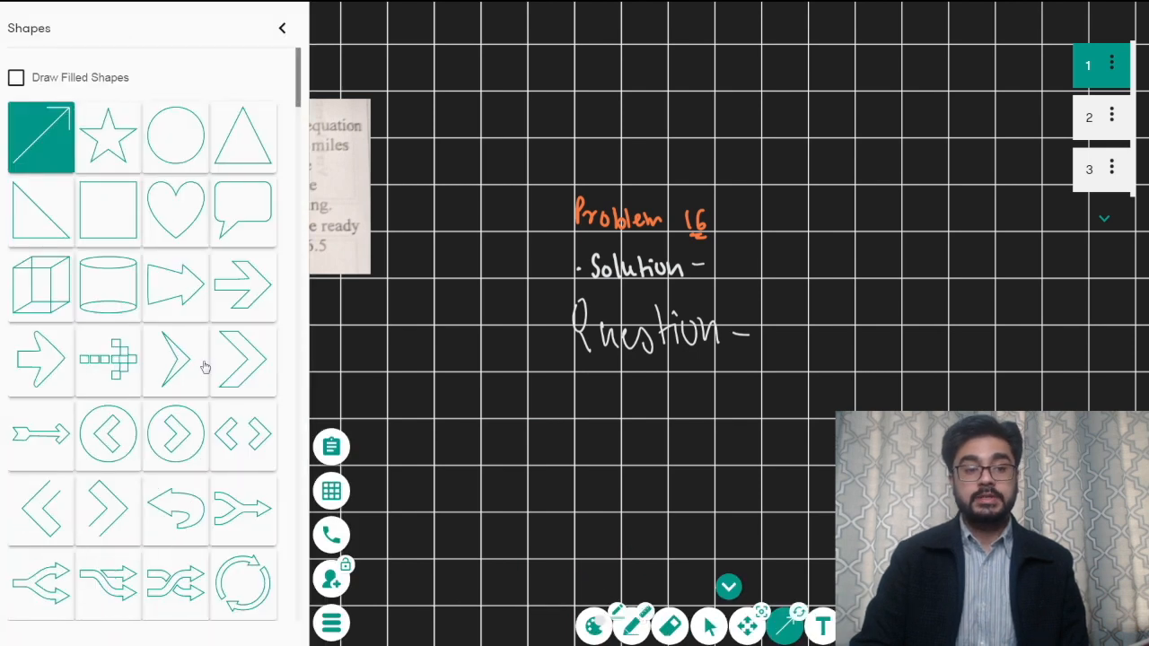
click(227, 312)
drag(415, 377, 671, 480)
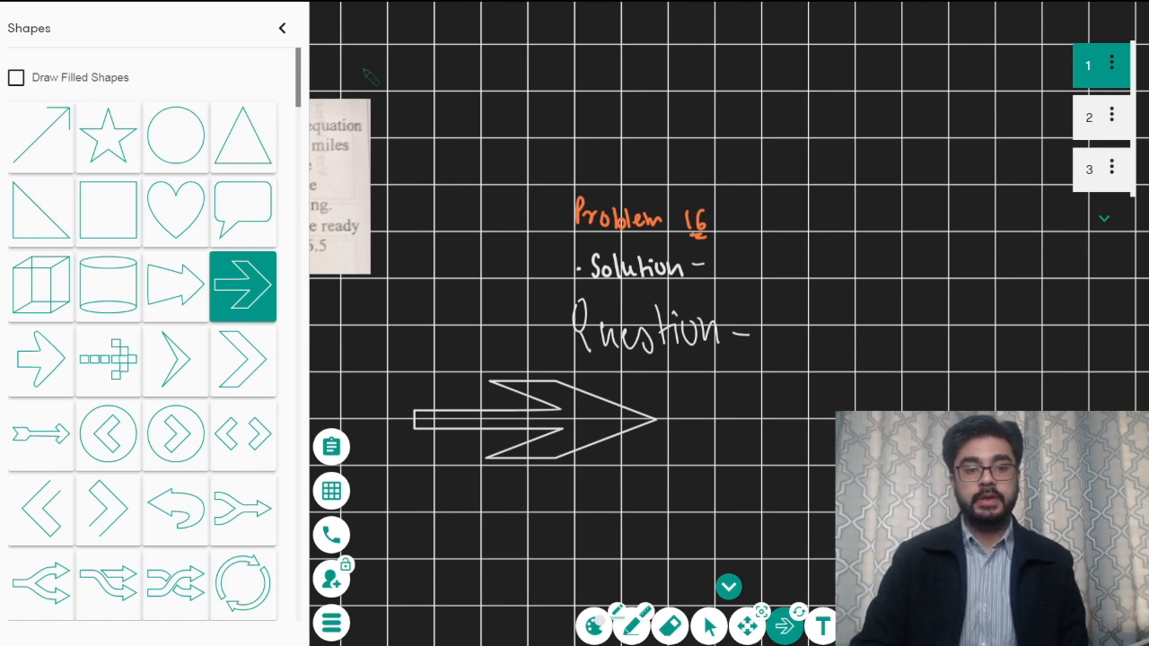
click(285, 27)
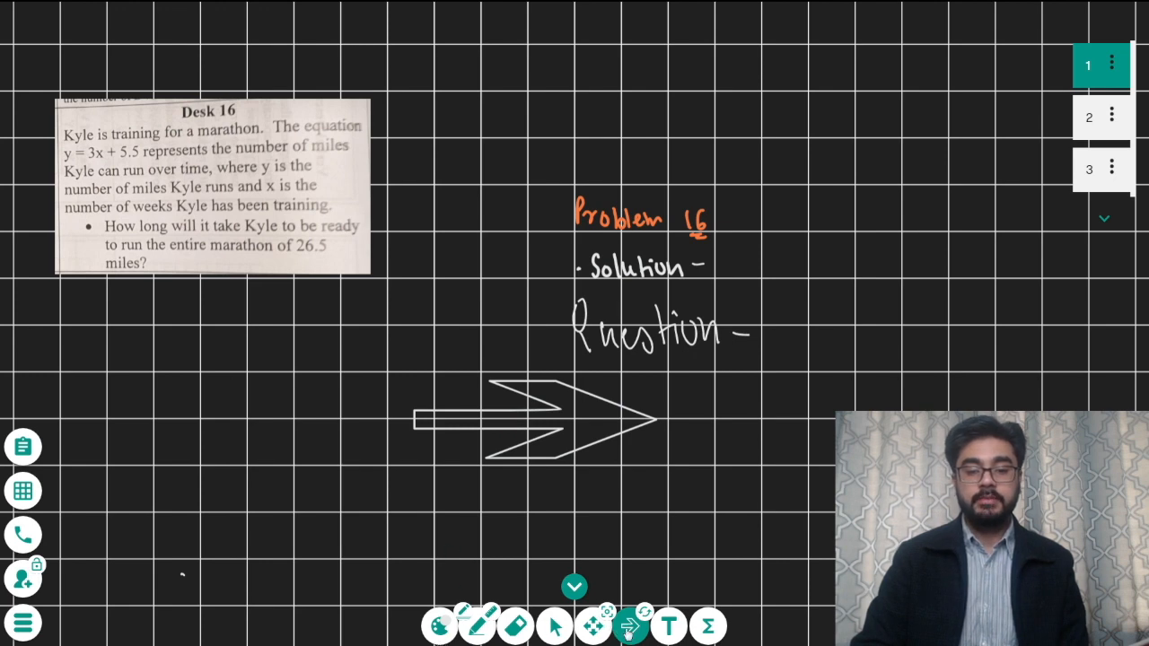
Step: Set the pen colour to red and draw a smaller arrow of the same outlined shape above "Problem 16"
click(438, 628)
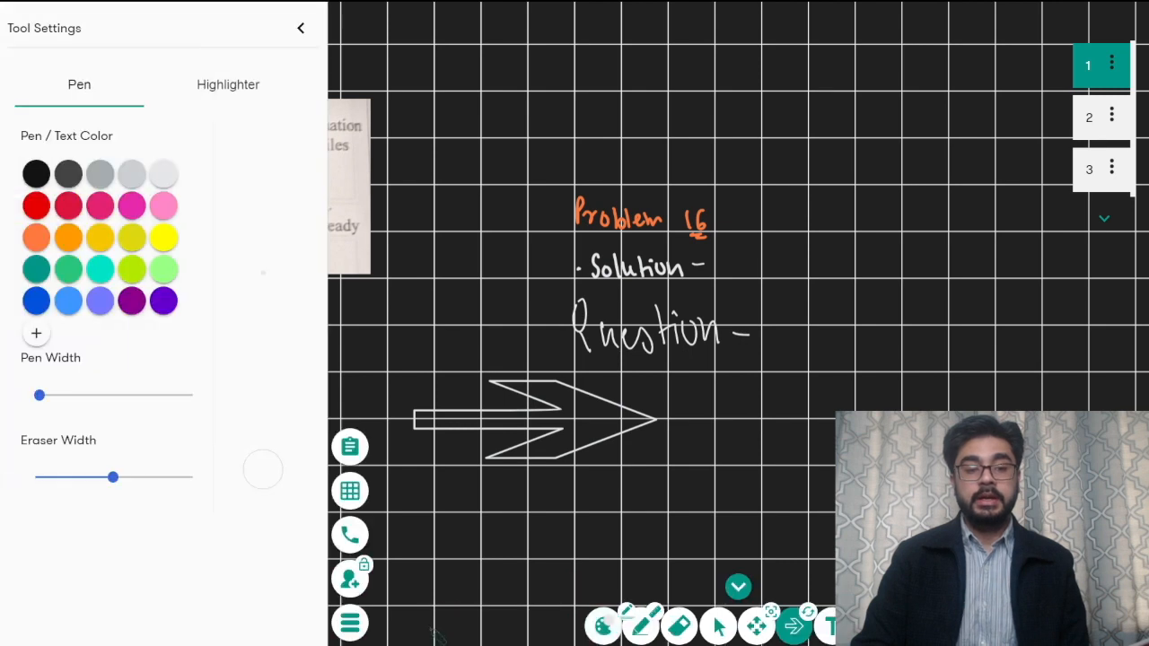
click(34, 207)
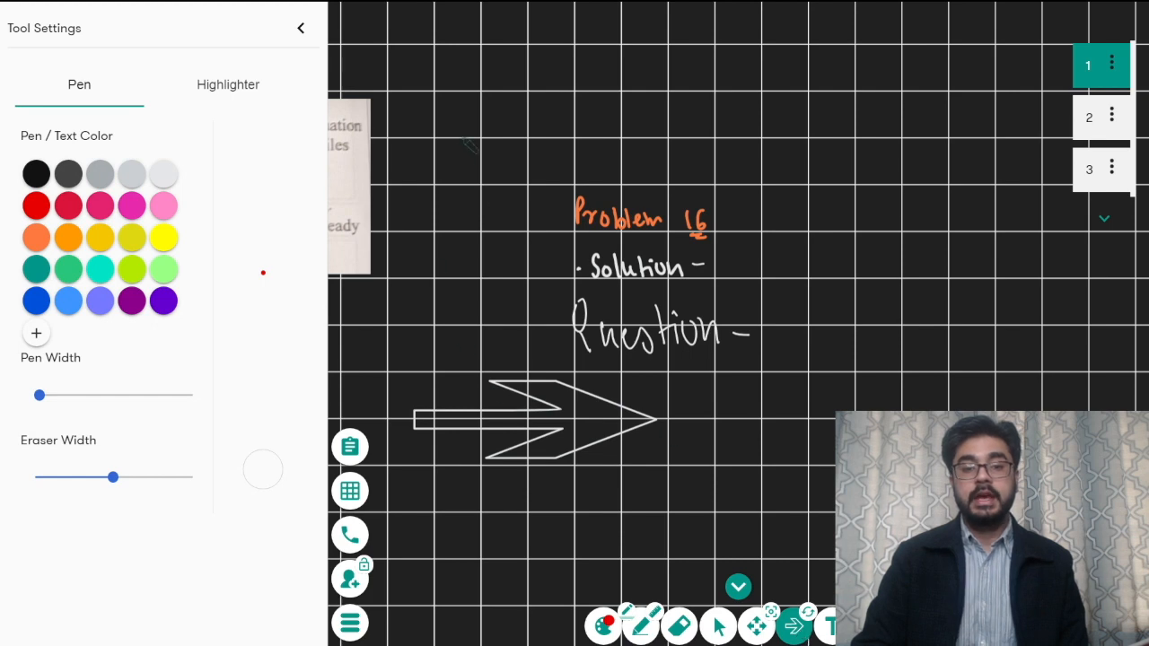
mouse_move(502, 128)
mouse_down()
mouse_move(594, 128)
mouse_move(710, 157)
mouse_move(667, 208)
mouse_move(656, 194)
mouse_up()
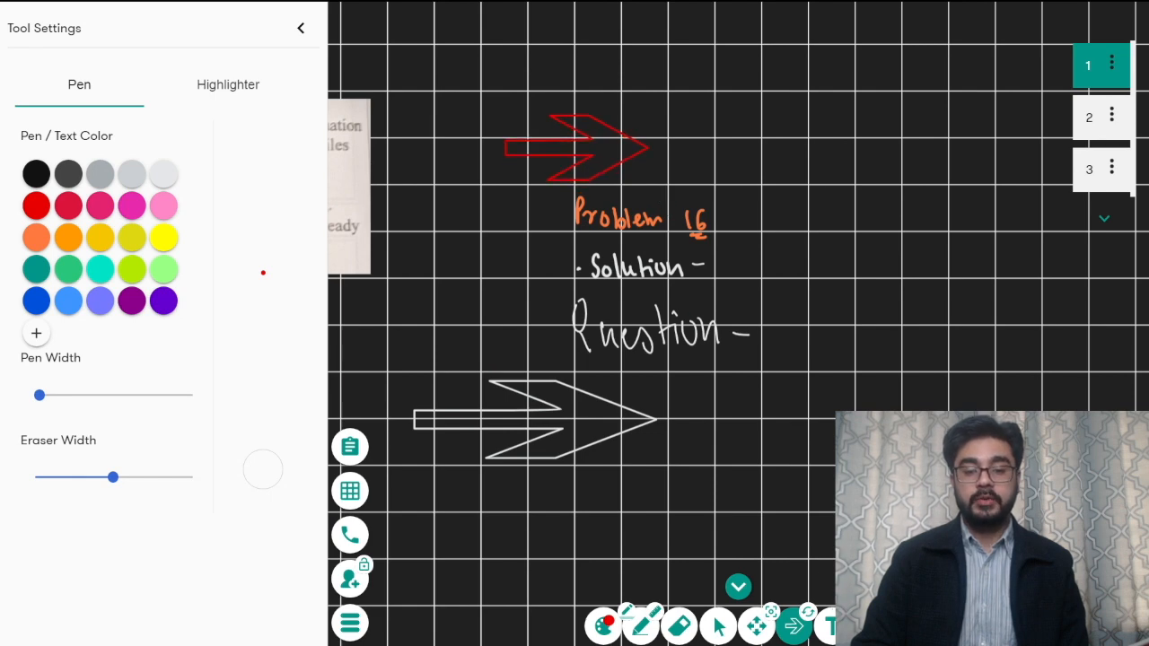
click(792, 626)
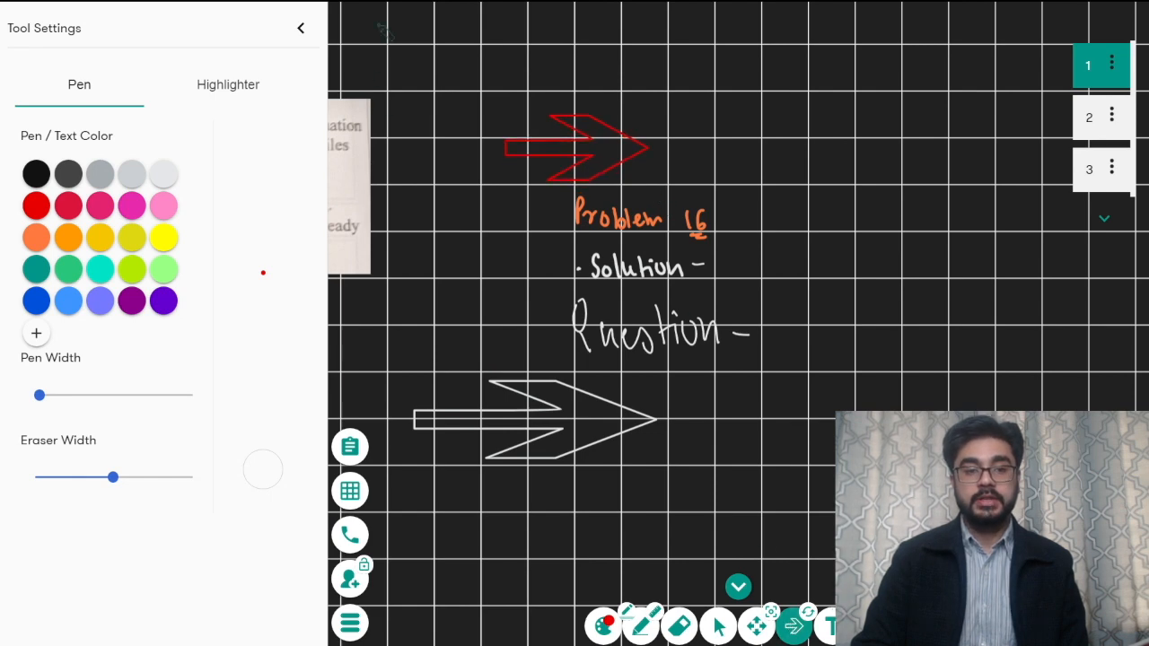
click(306, 26)
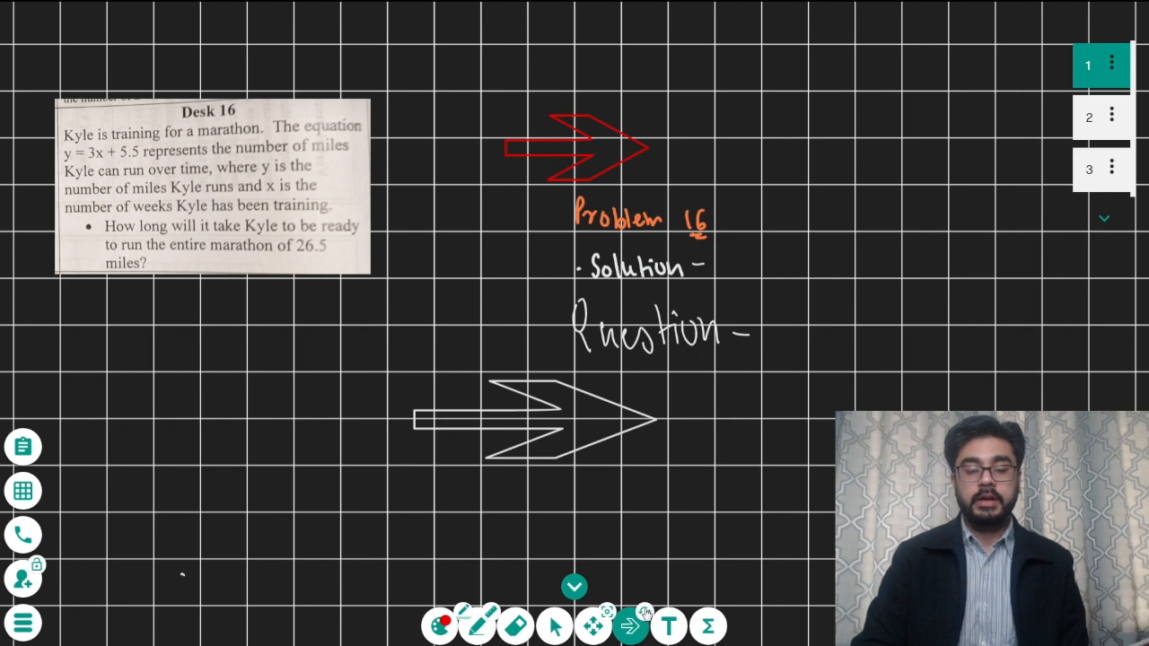
Step: Turn on filled shapes and draw a solid red arrow just right of the outlined red arrow
click(645, 613)
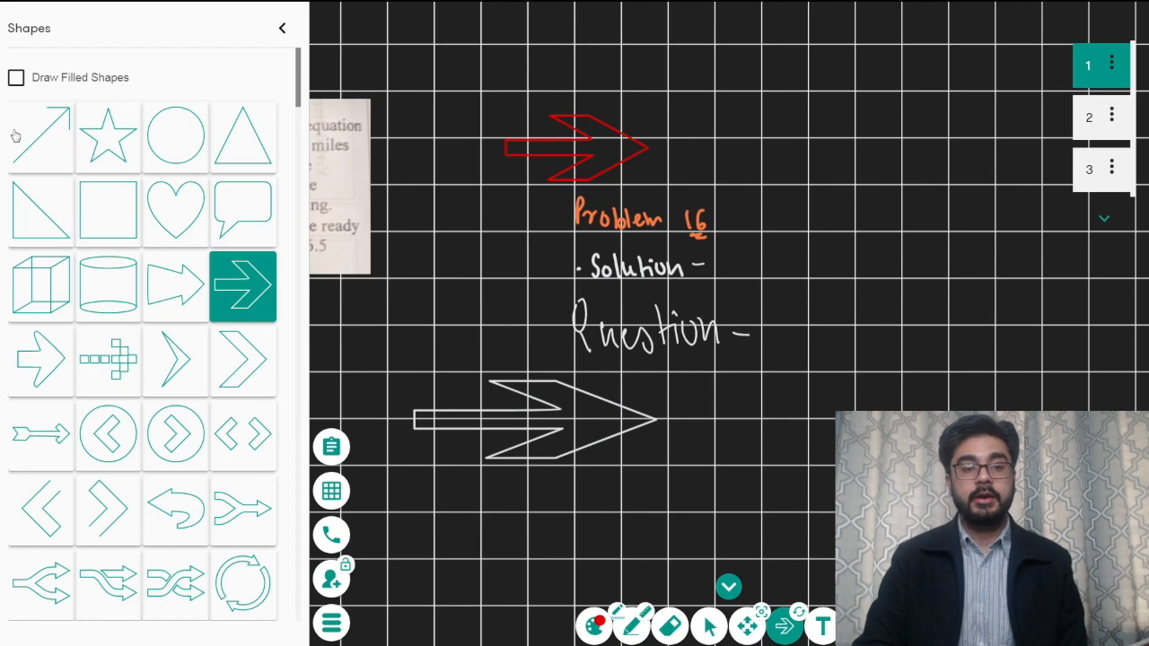
click(16, 79)
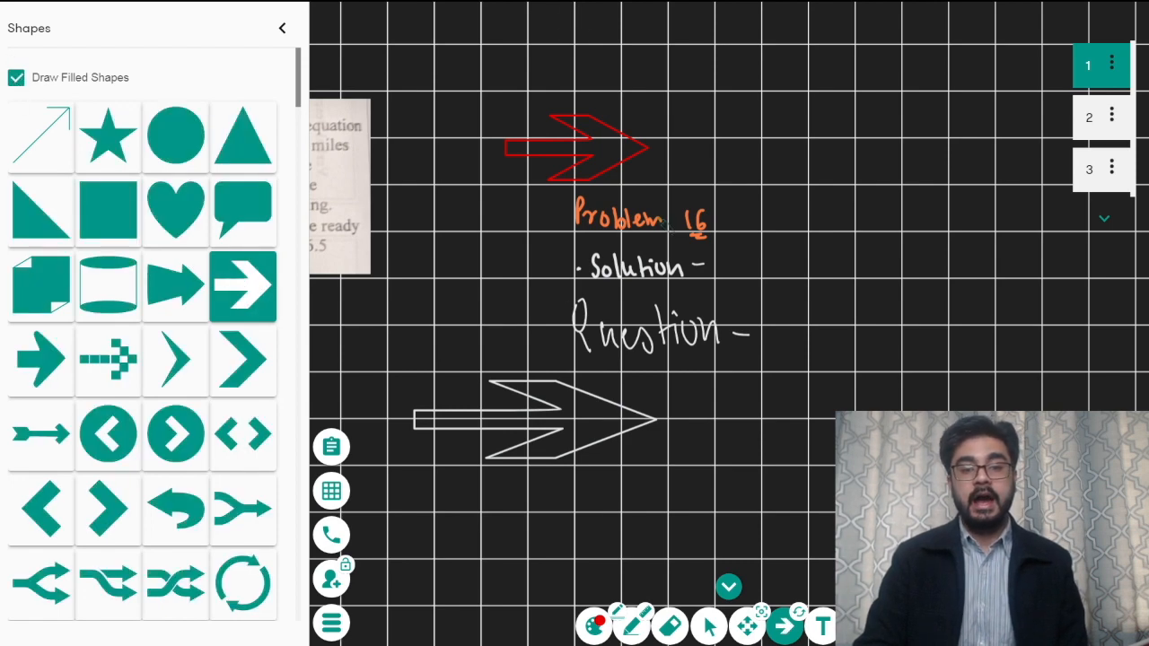
drag(680, 122, 835, 214)
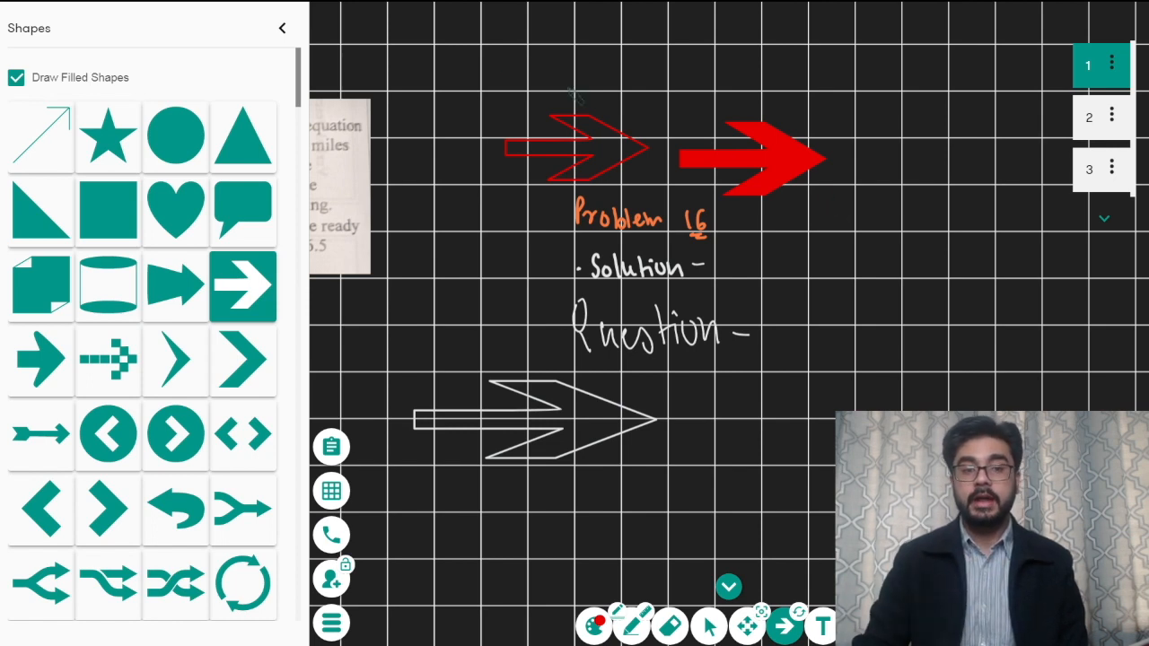
click(283, 33)
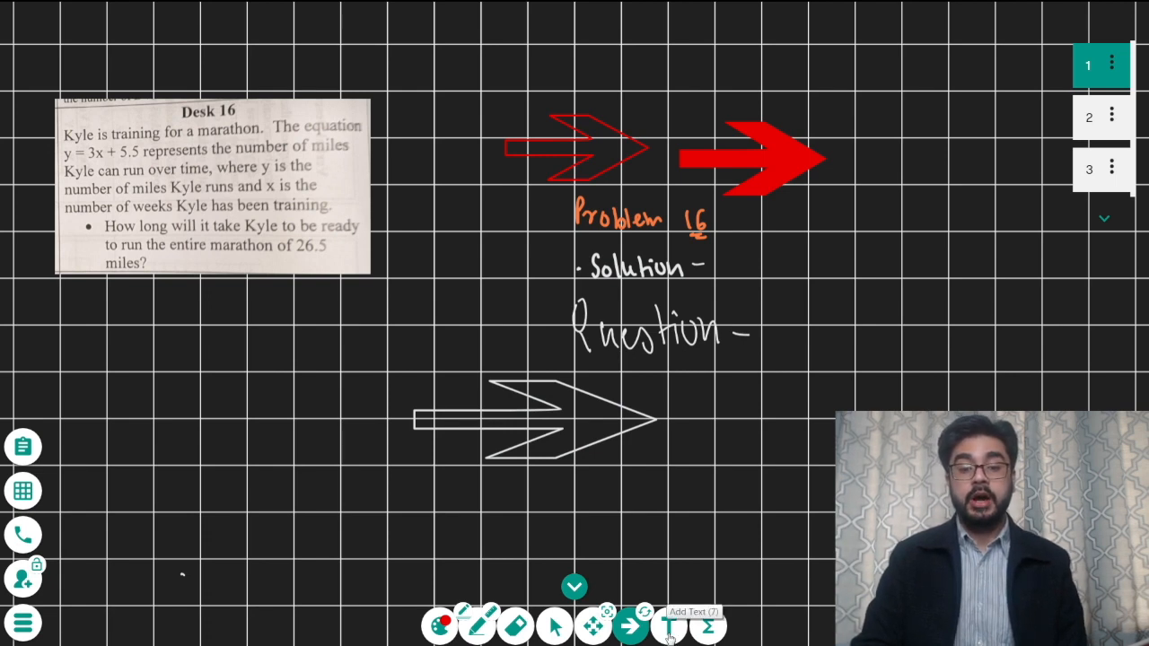
Step: Add the red text "Problem solving is an art" in the empty area beside the handwritten "Question"
click(669, 627)
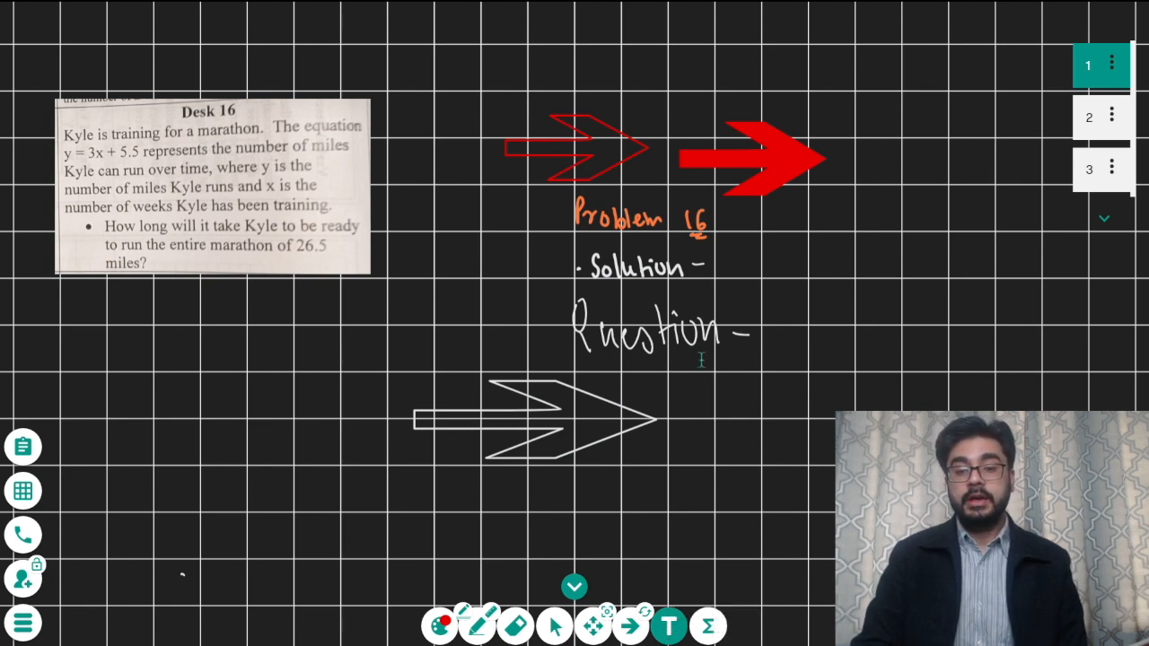
click(794, 306)
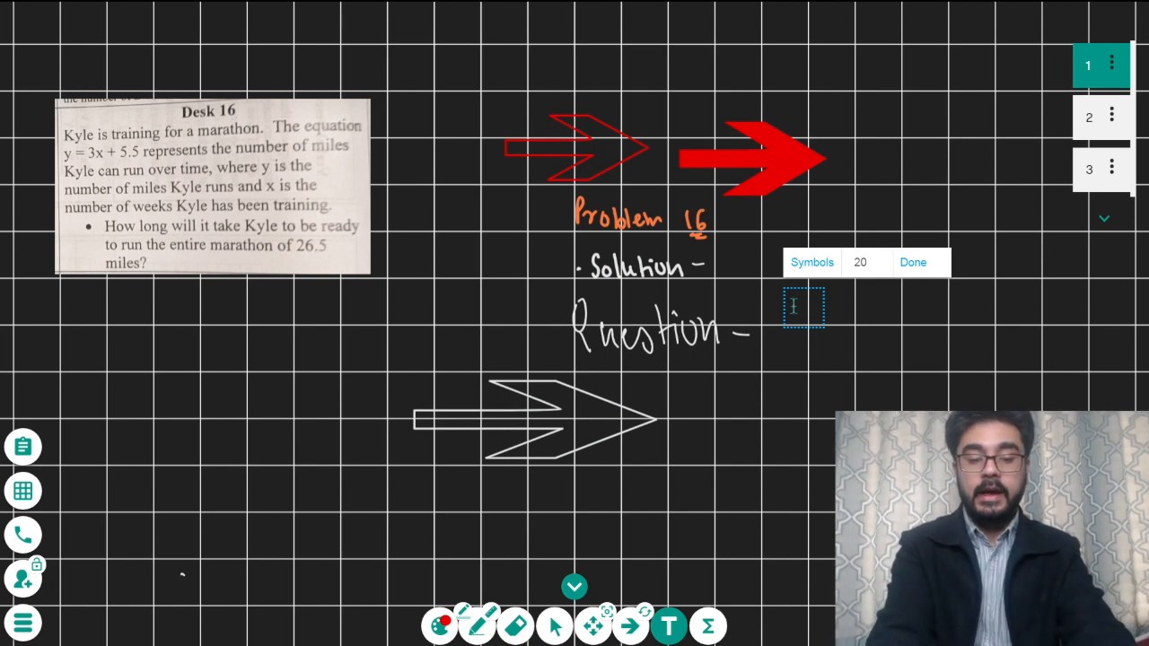
text(Prob)
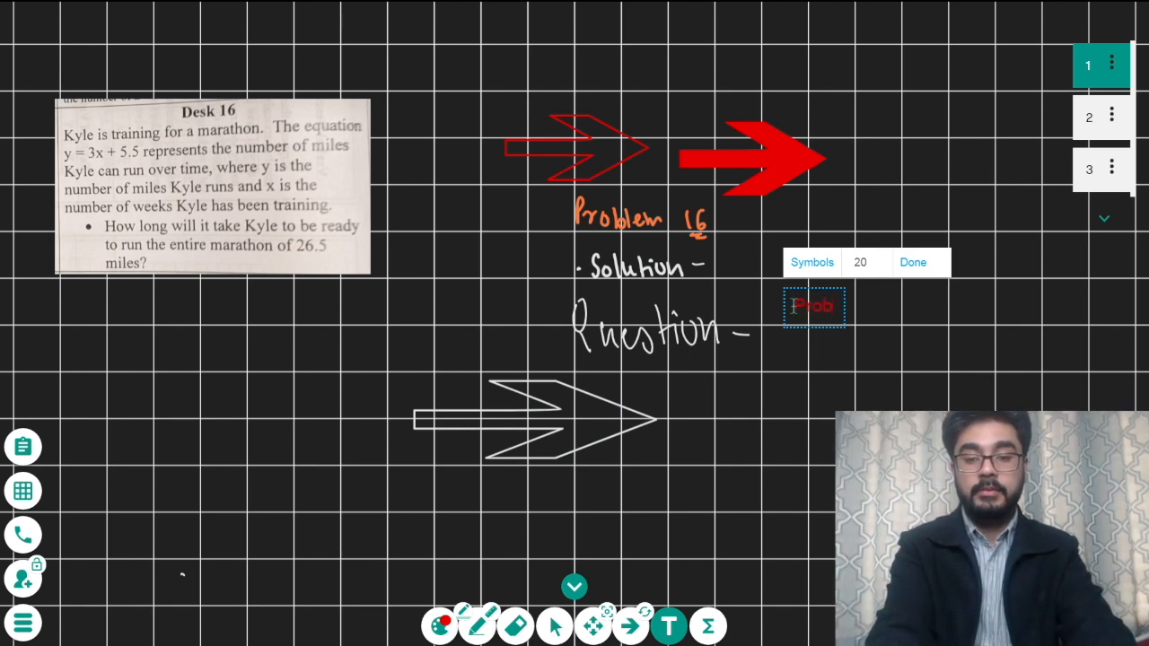
text(olem solvin)
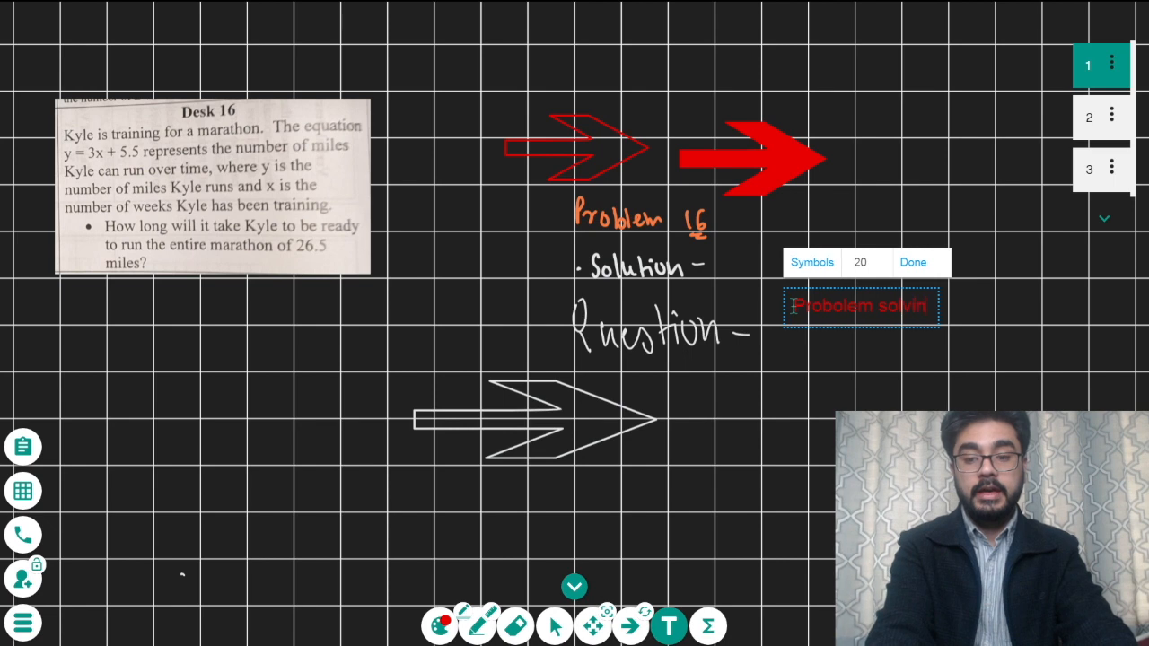
text(g is an art)
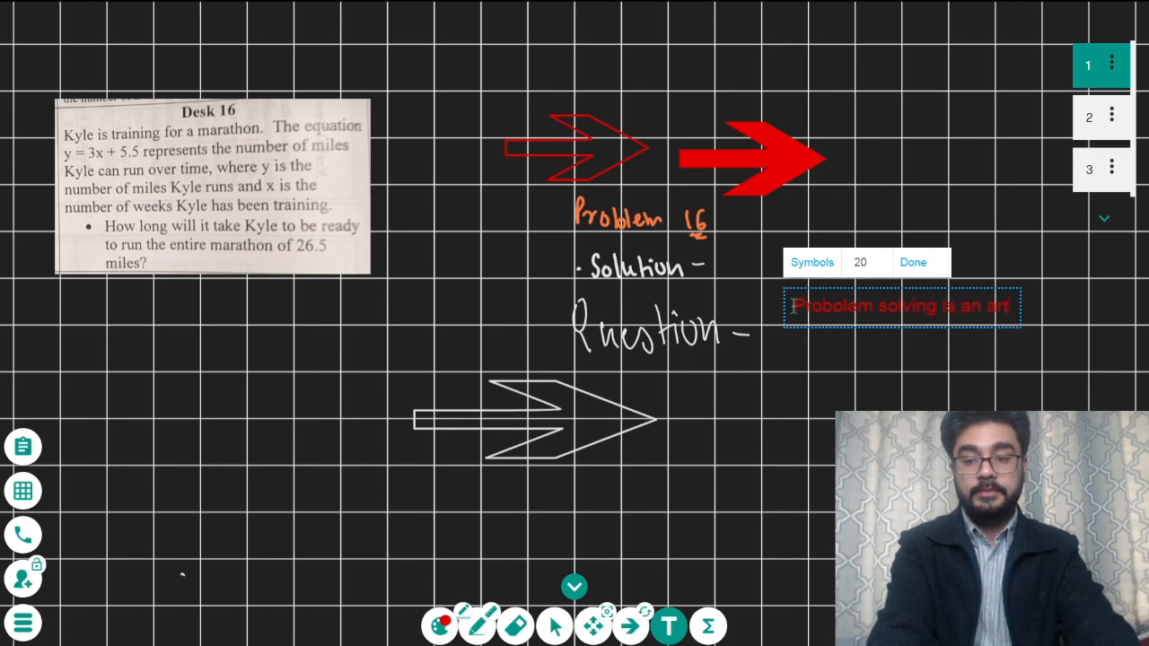
Step: Enlarge the font size of the text "Problem solving is an art" to 32
double_click(883, 260)
triple_click(883, 259)
triple_click(882, 259)
triple_click(883, 260)
click(883, 259)
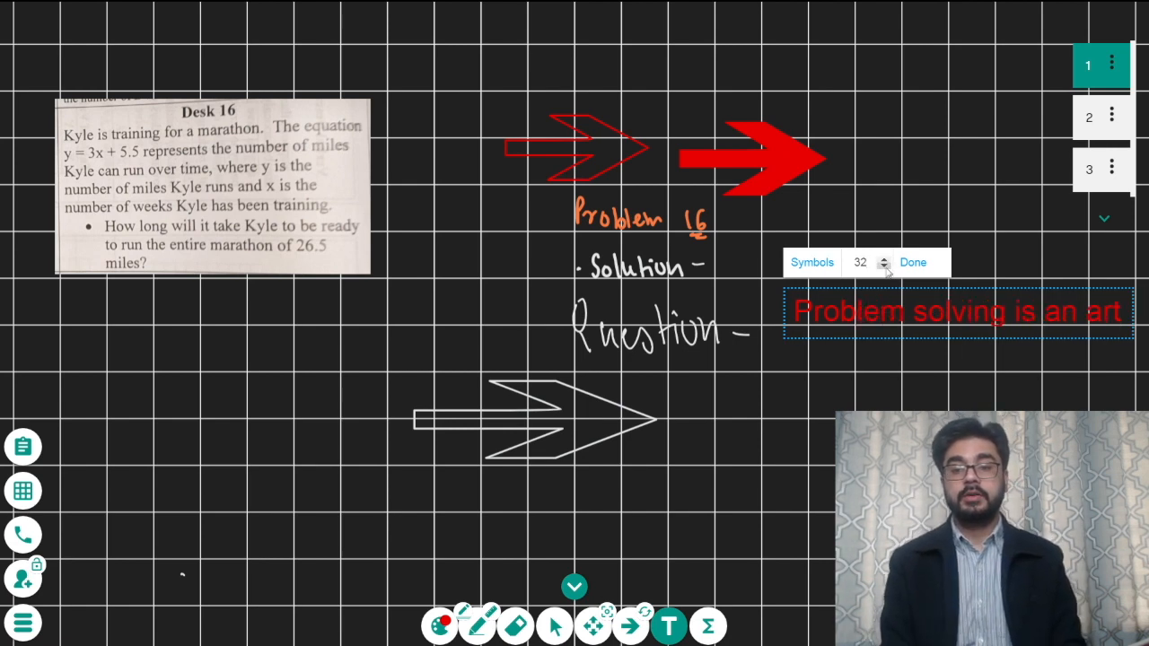
Step: Reduce the font size of the text "Problem solving is an art" to 18
click(884, 267)
click(885, 267)
click(884, 267)
click(885, 267)
click(884, 266)
click(884, 267)
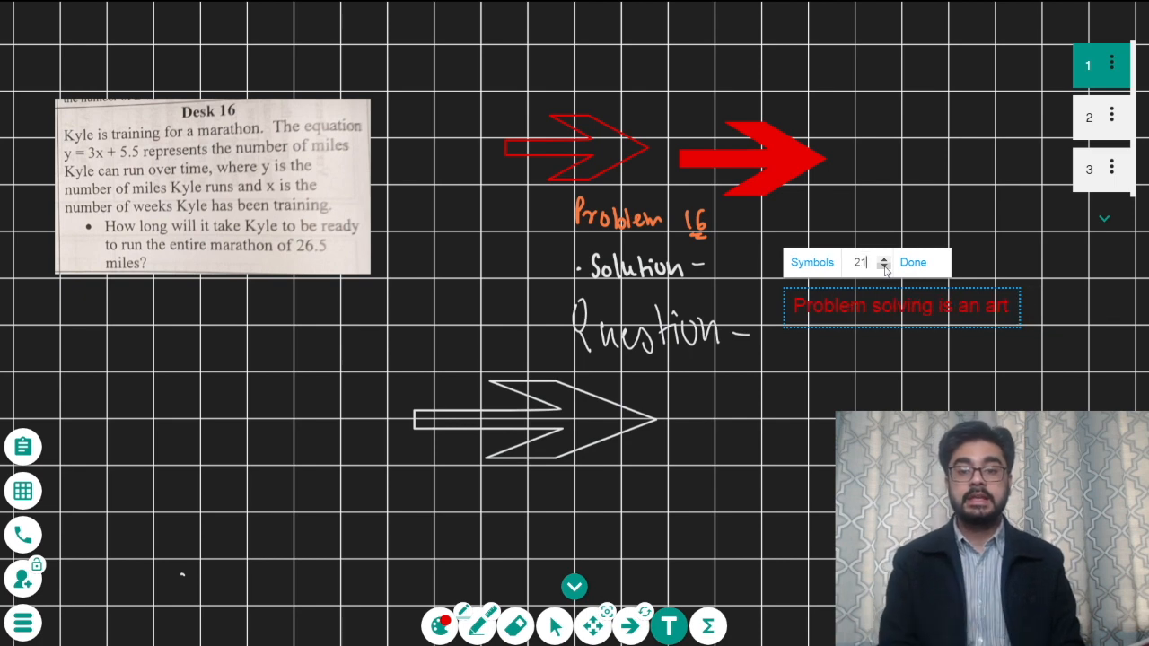
click(884, 267)
click(884, 267)
click(884, 267)
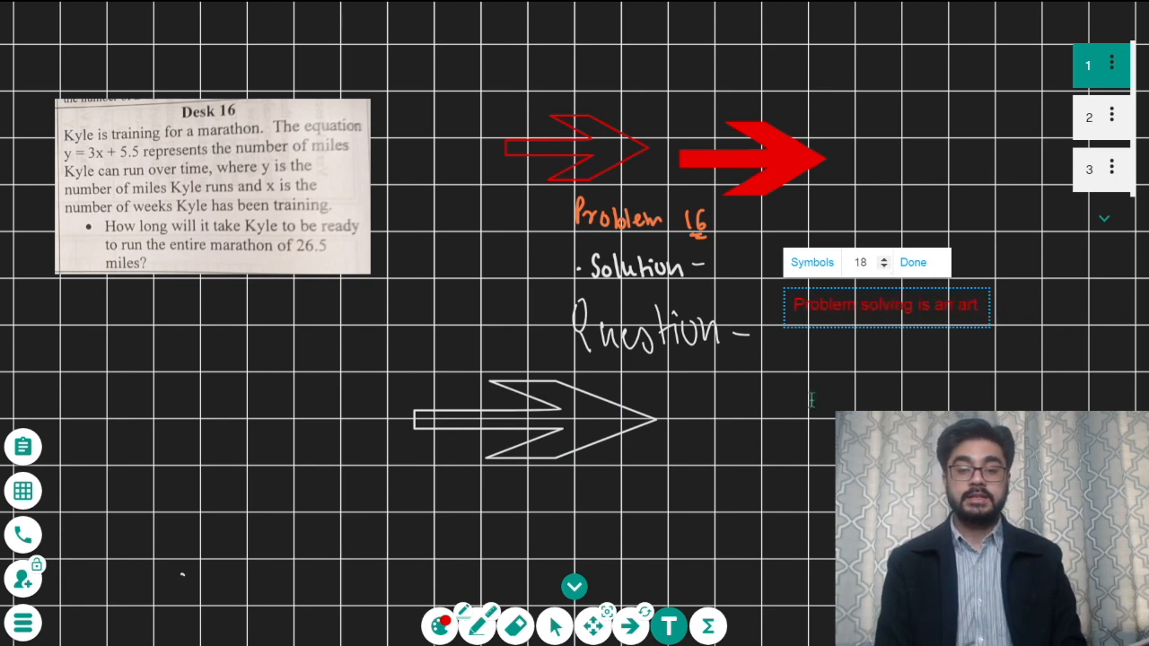
Step: Start a TeX equation below the Desk 16 image and enter \alpha^{2} as its first term
click(708, 623)
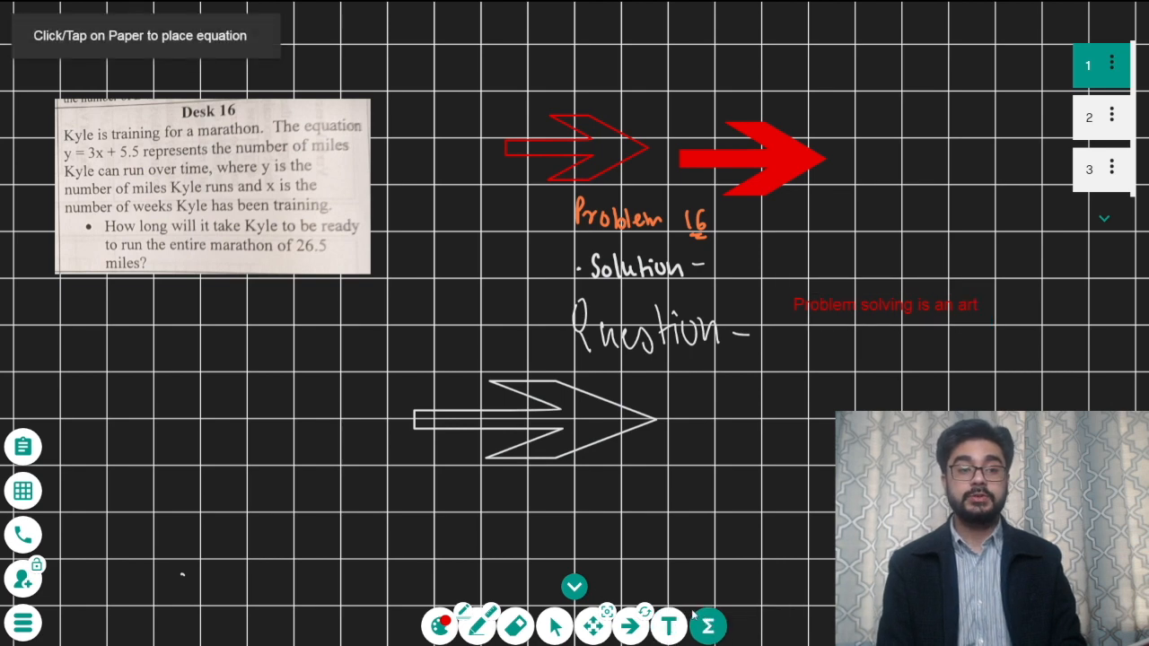
click(178, 359)
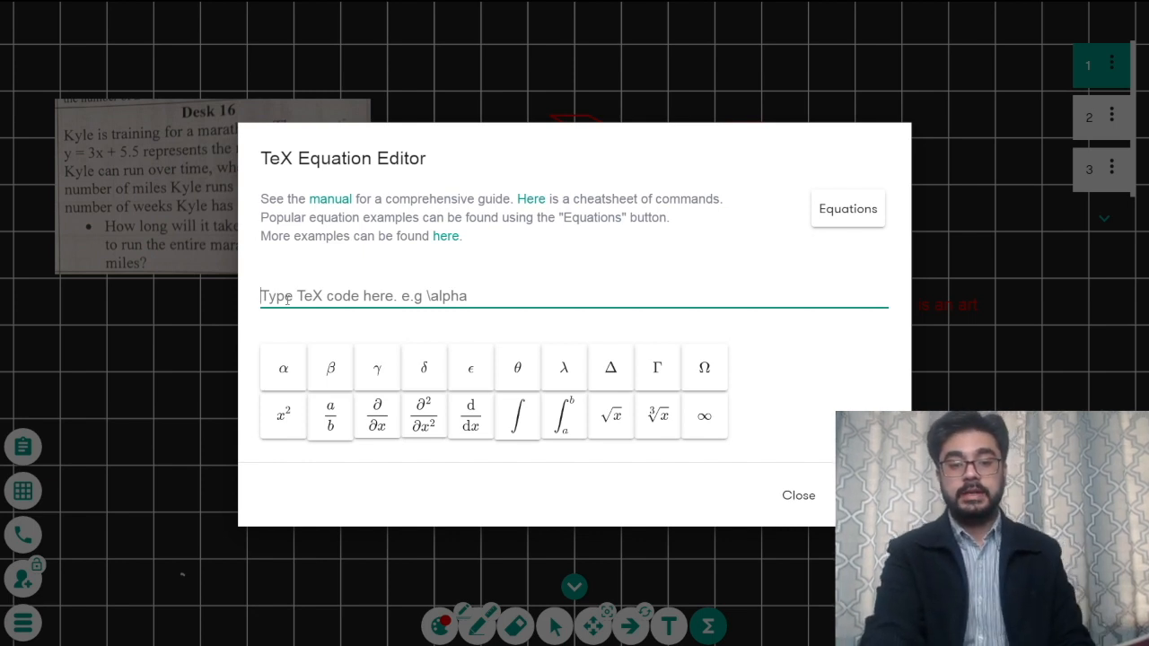
click(289, 375)
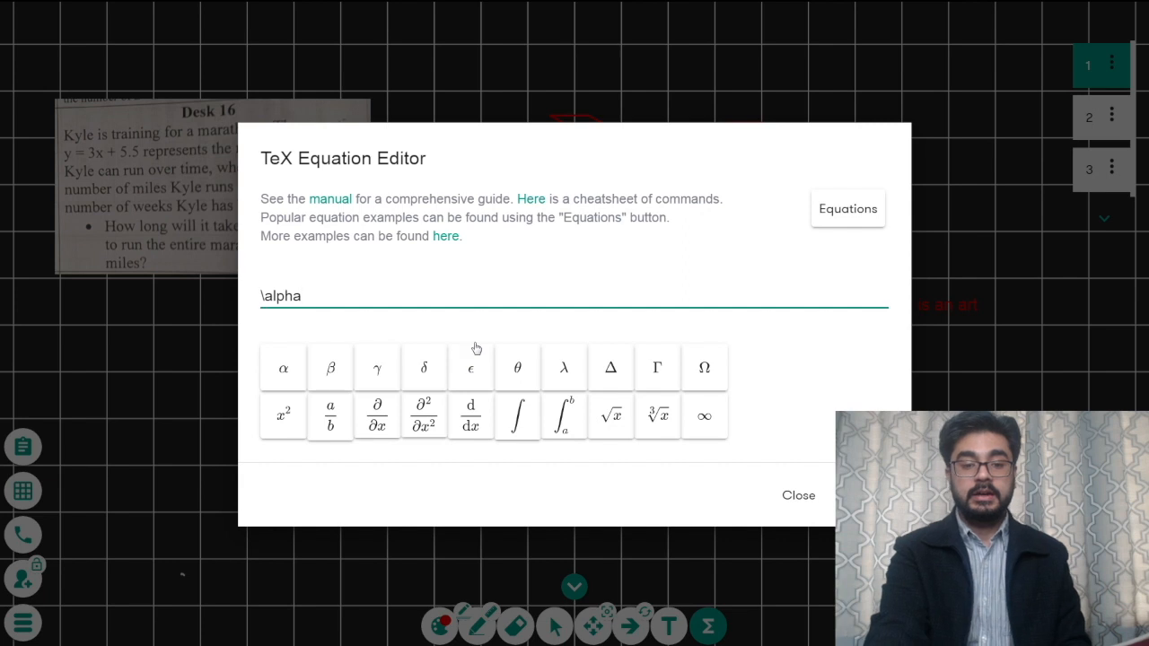
click(267, 414)
click(315, 296)
key(BackSpace)
key(BackSpace)
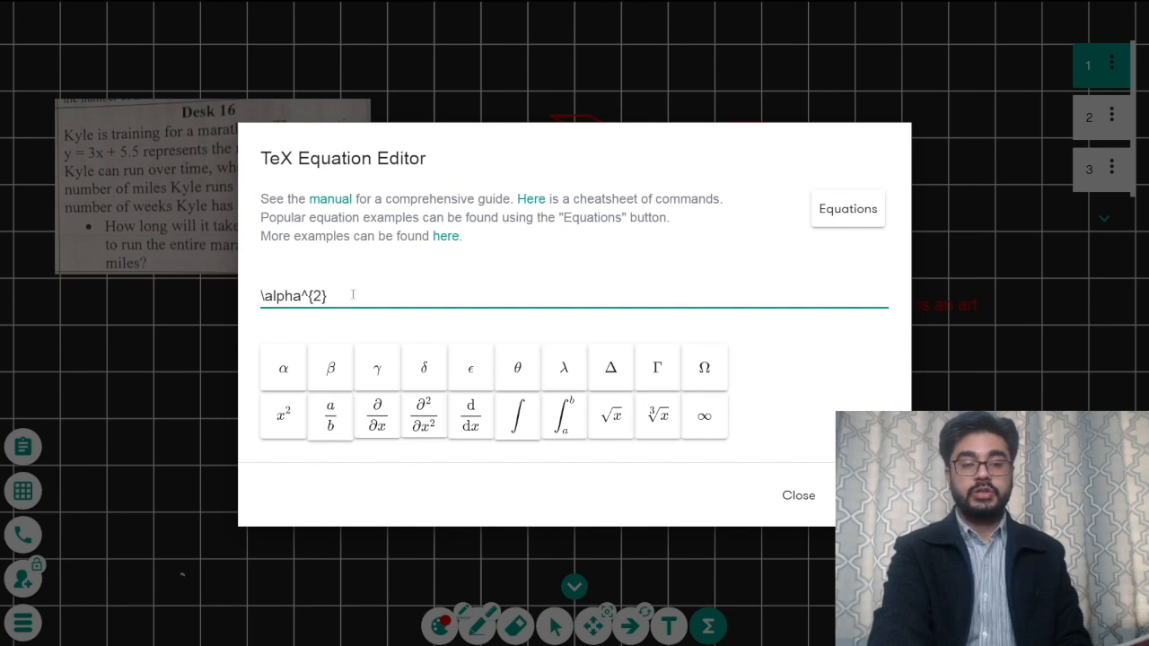
Step: Complete the equation as \alpha^{2} + \beta^2 = 1, place it on the page and shift it slightly up and to the left
text(+)
click(328, 370)
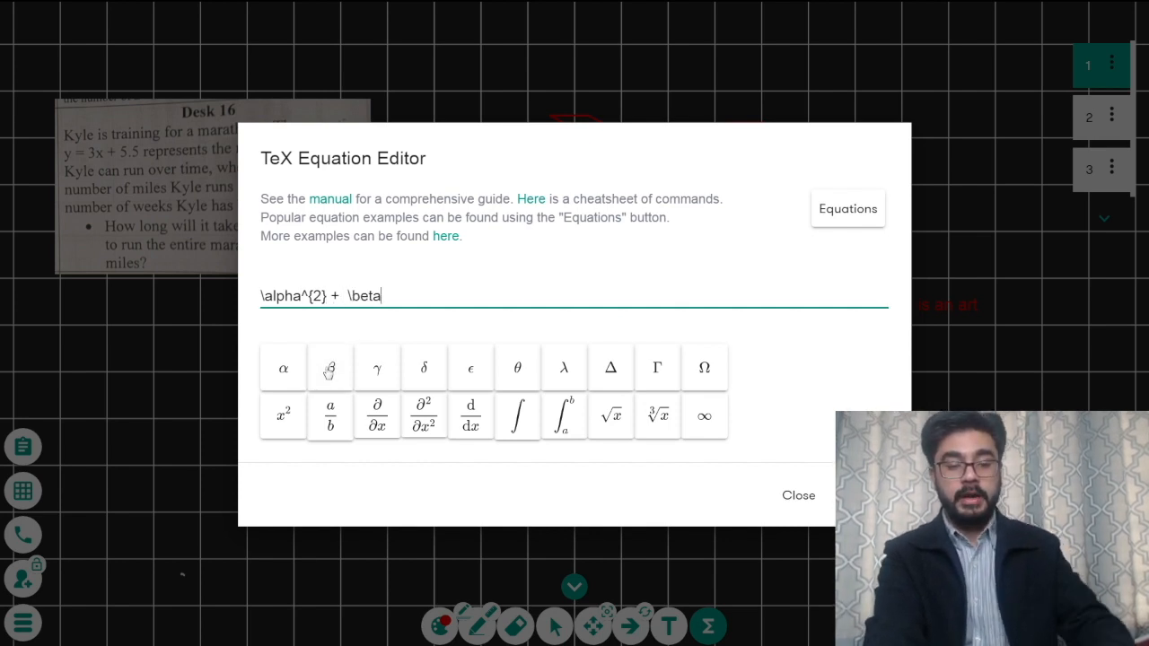
text(^2)
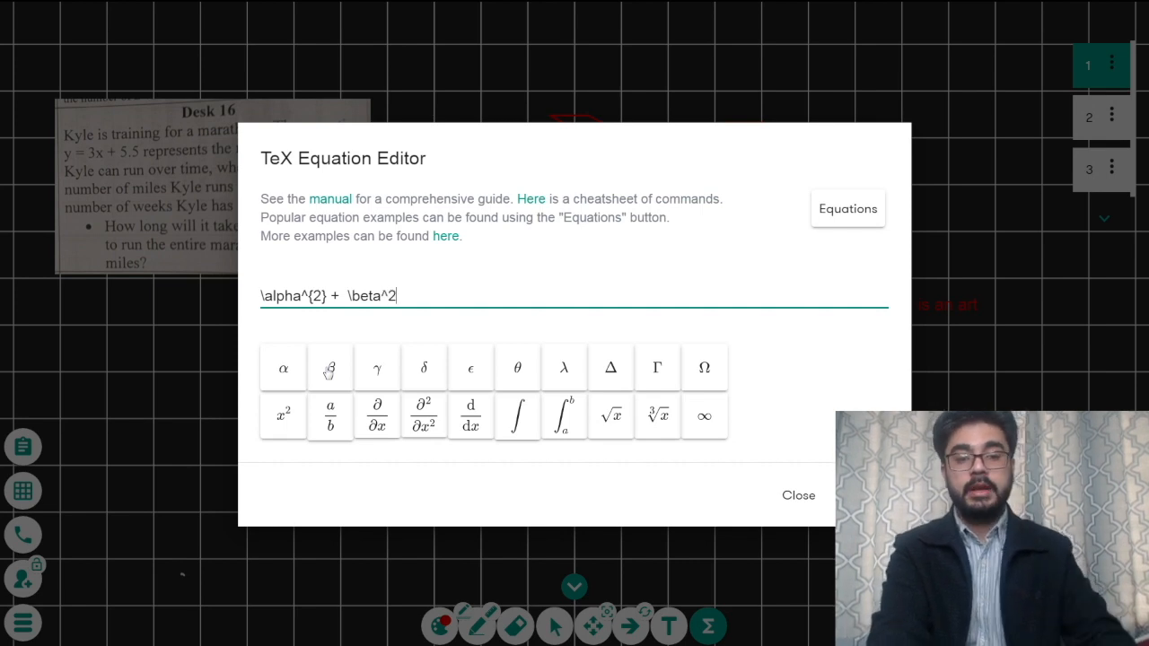
text( =)
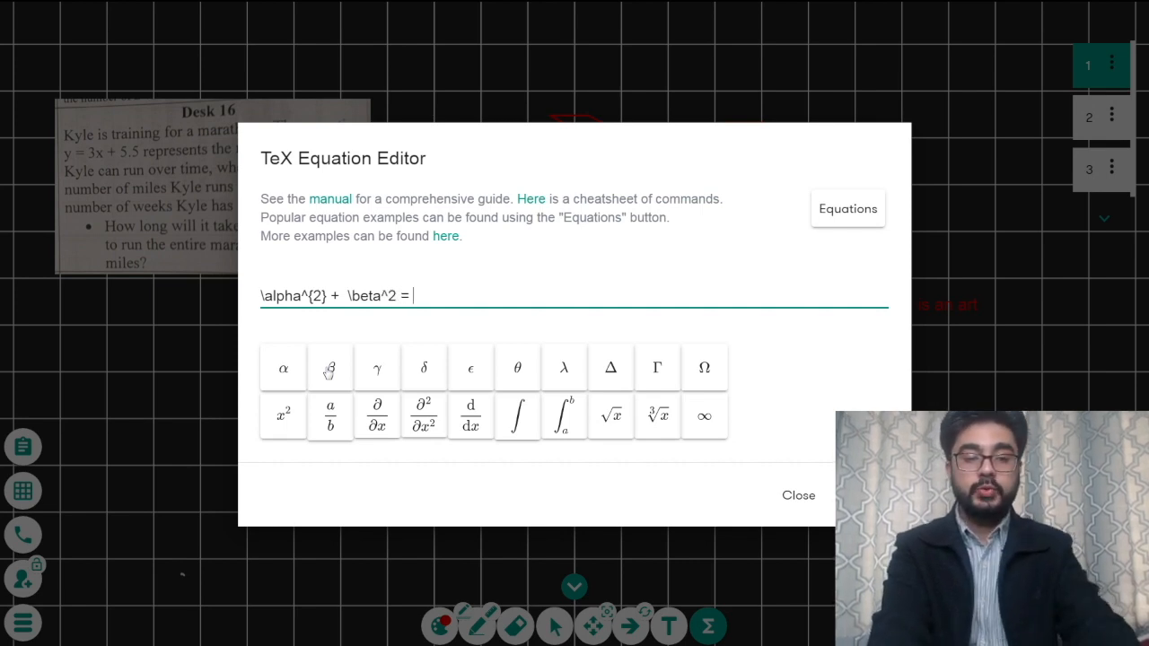
text( 1)
click(864, 496)
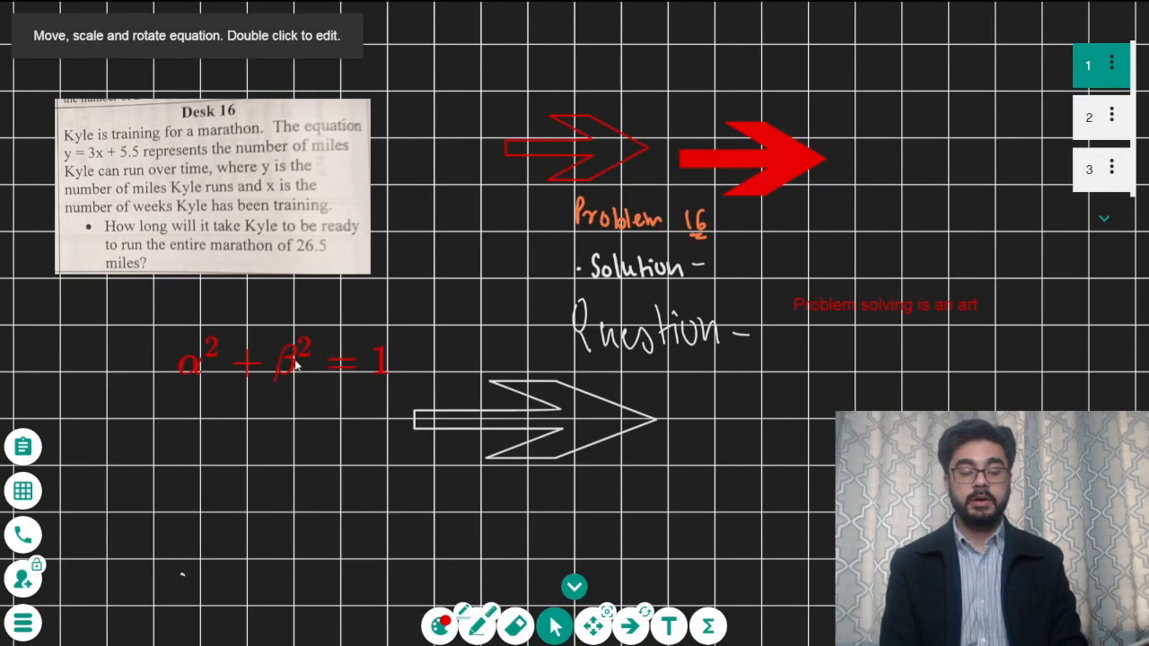
drag(290, 368, 267, 352)
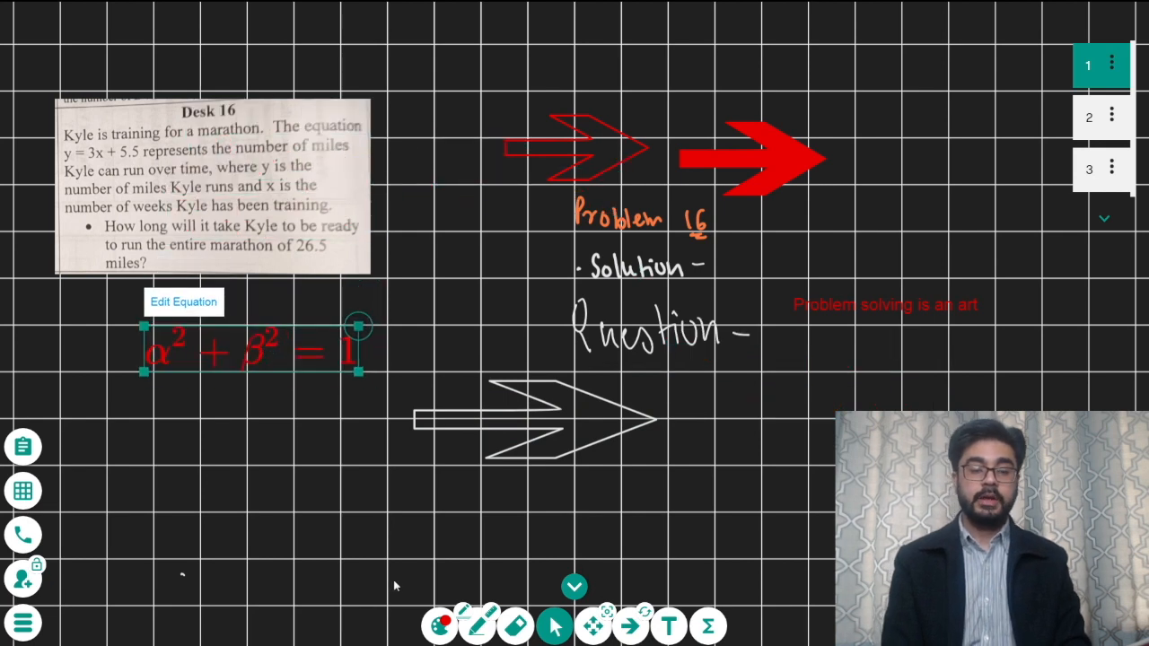
Step: Set the pen colour to dark blue and insert the TeX equation \Gamma(t) = \theta below the red equation
click(431, 627)
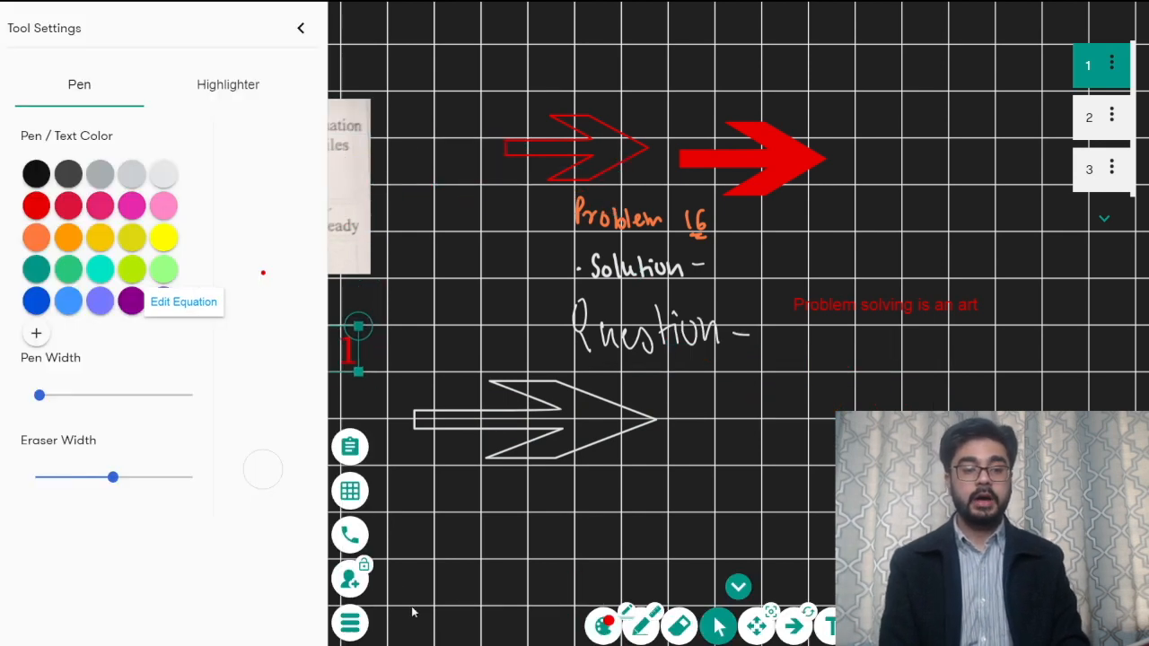
click(34, 301)
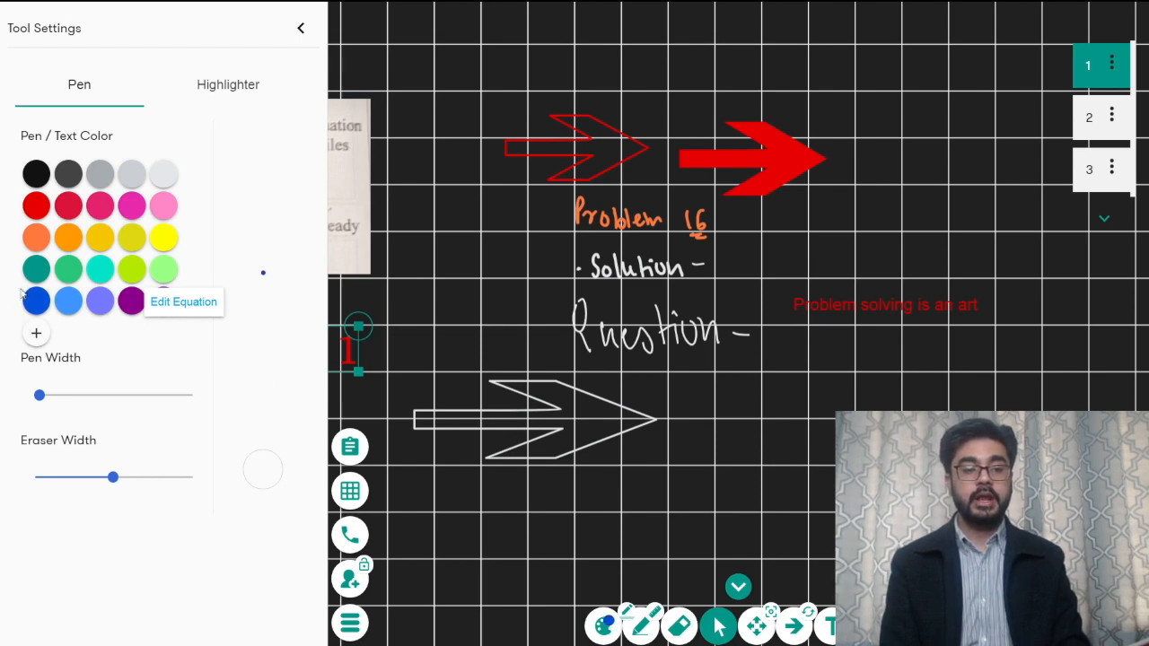
click(871, 626)
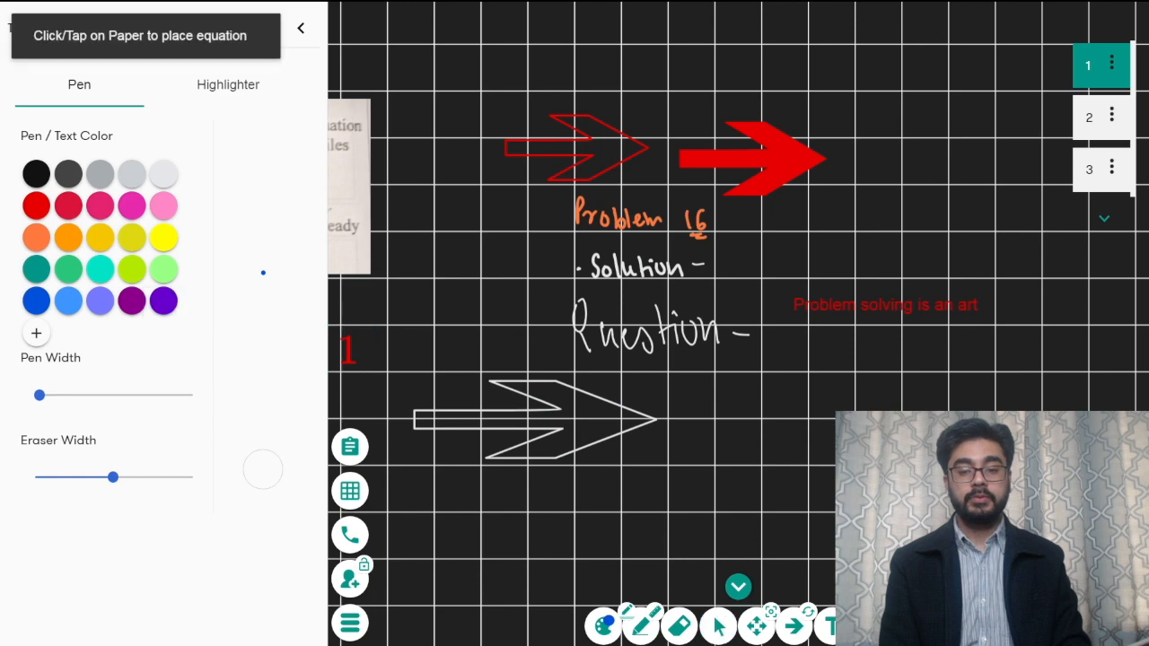
click(301, 30)
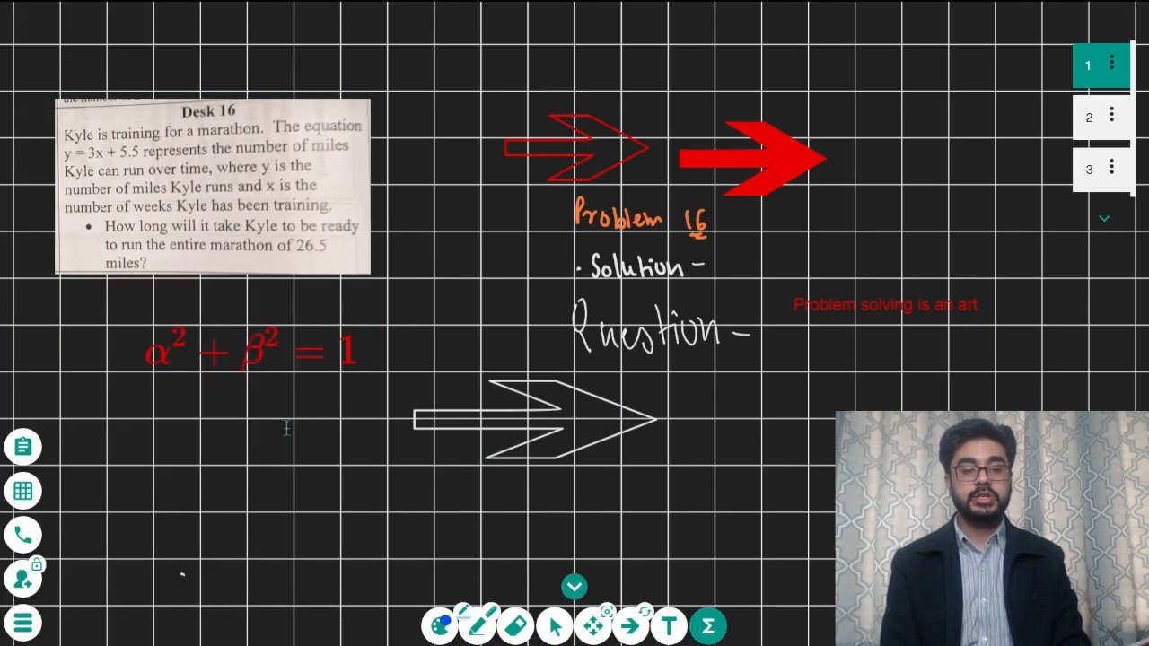
click(145, 408)
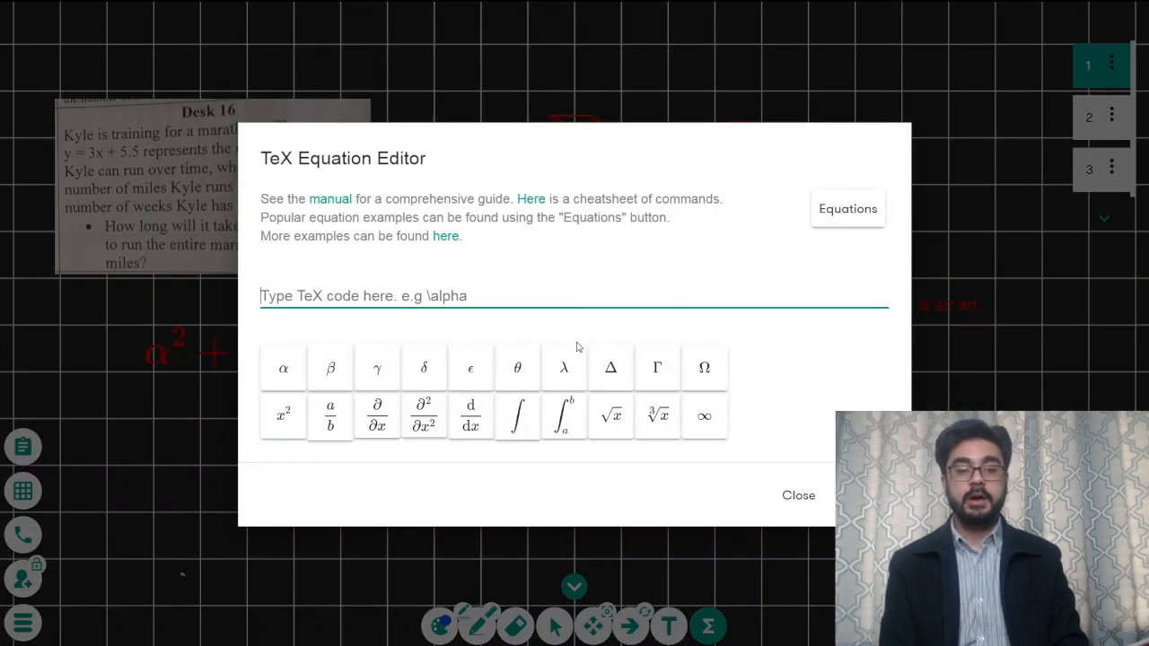
click(653, 368)
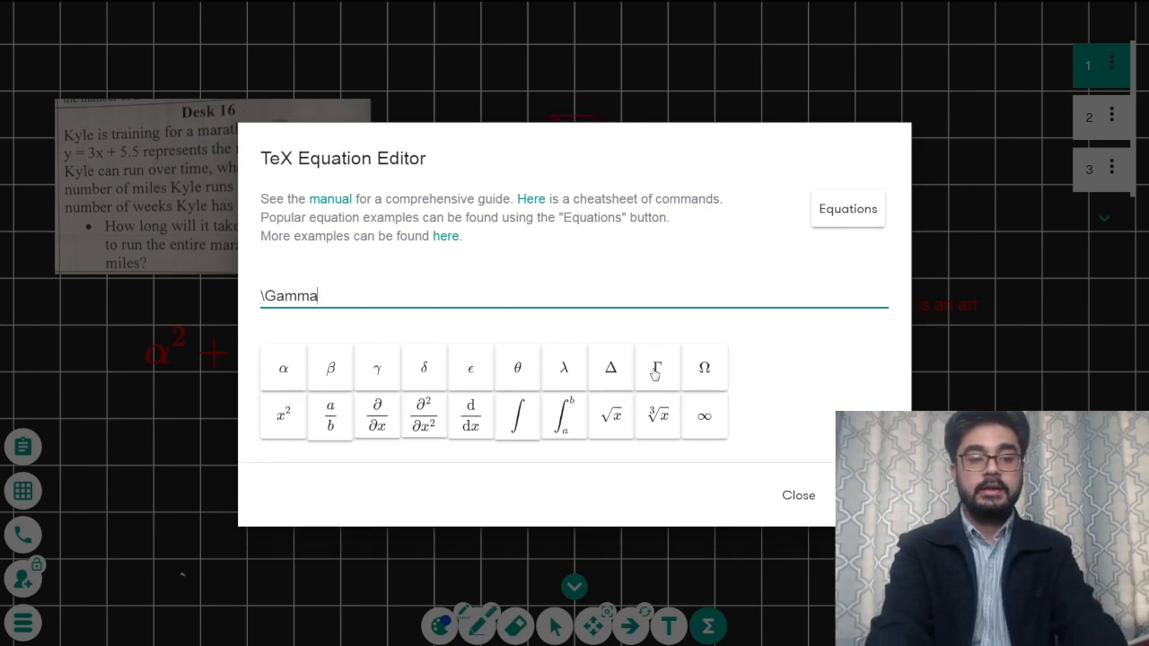
text(()t =)
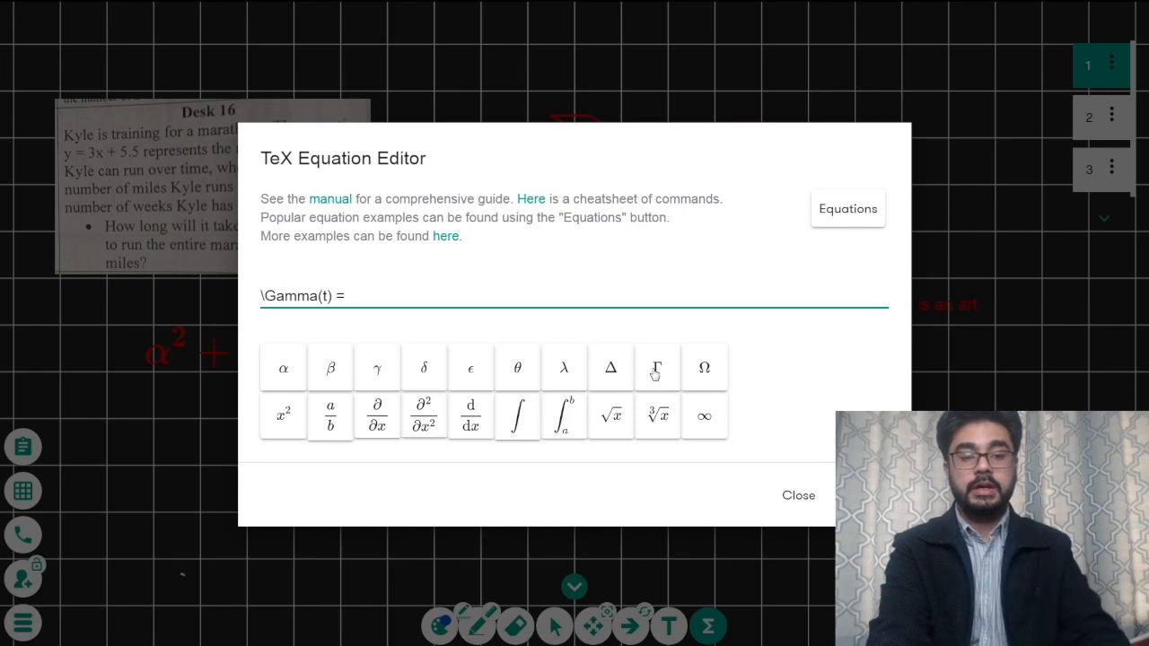
click(517, 369)
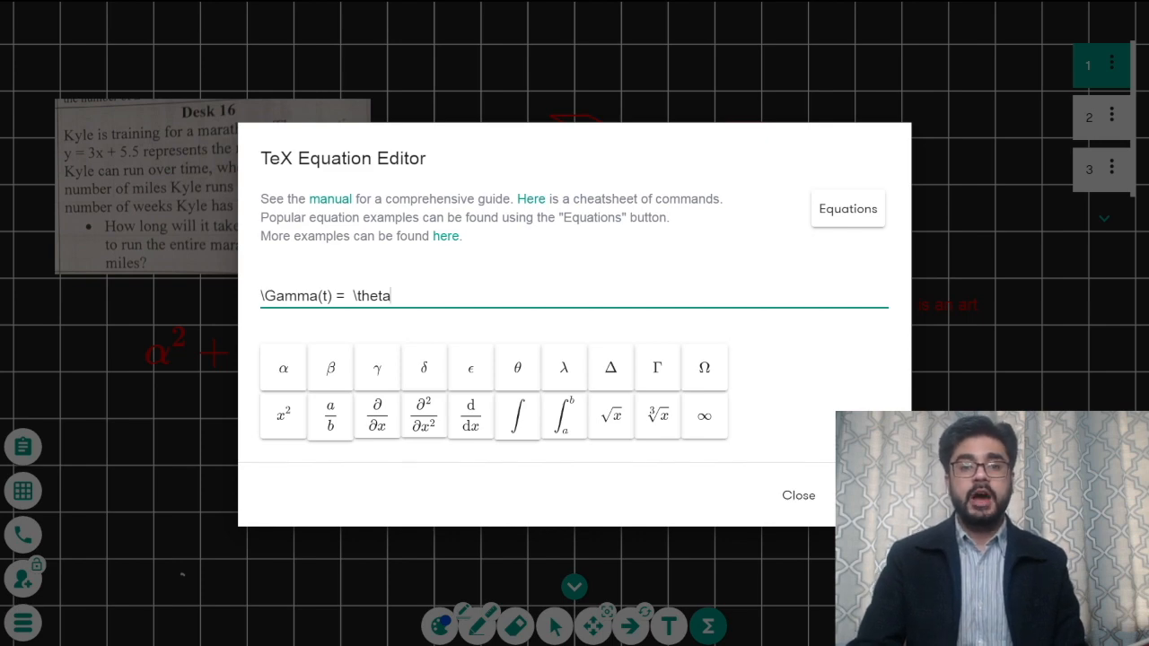
click(862, 496)
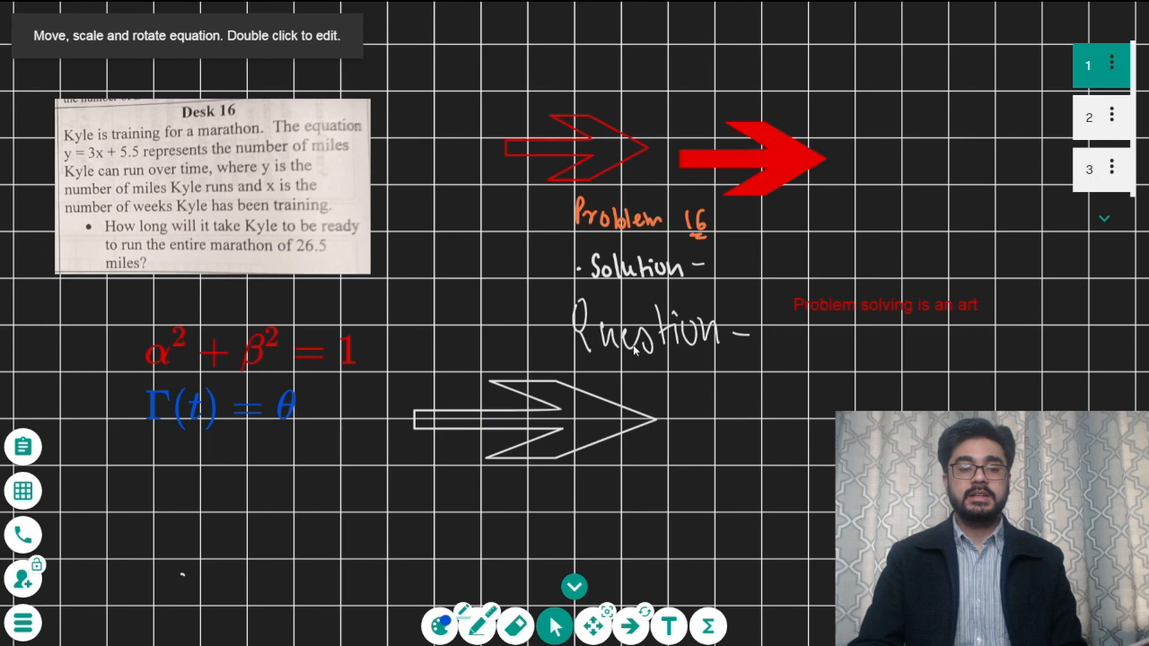
Step: Move the blue equation slightly up and to the right, closer to the red equation, and deselect it
click(206, 406)
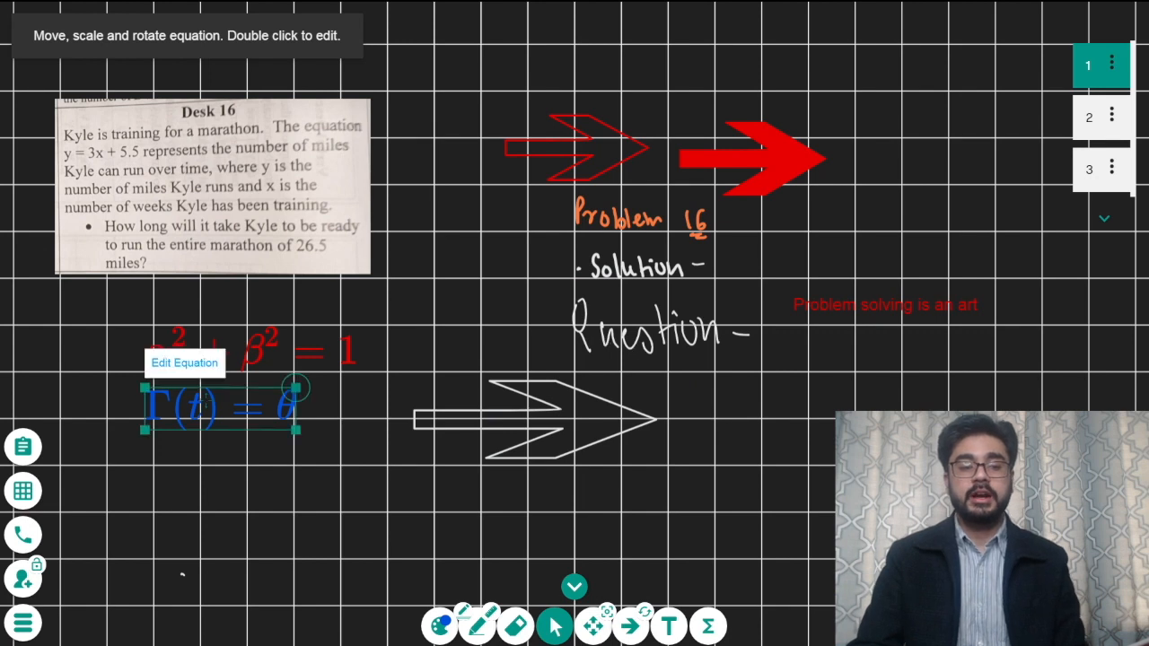
drag(205, 403, 212, 392)
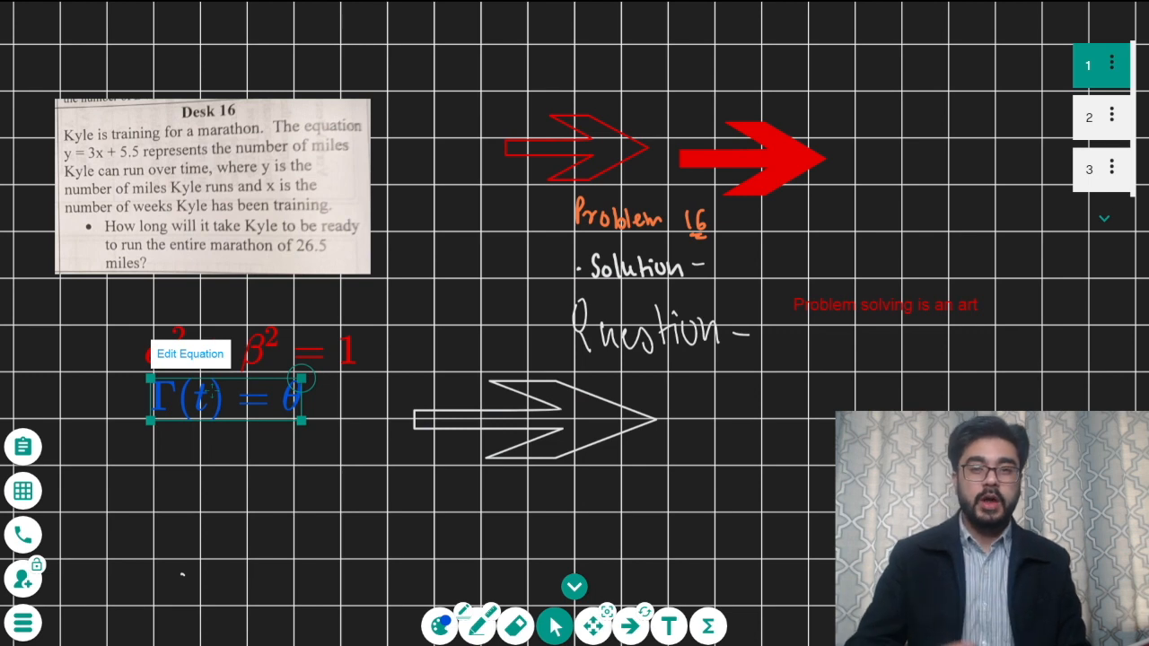
click(282, 462)
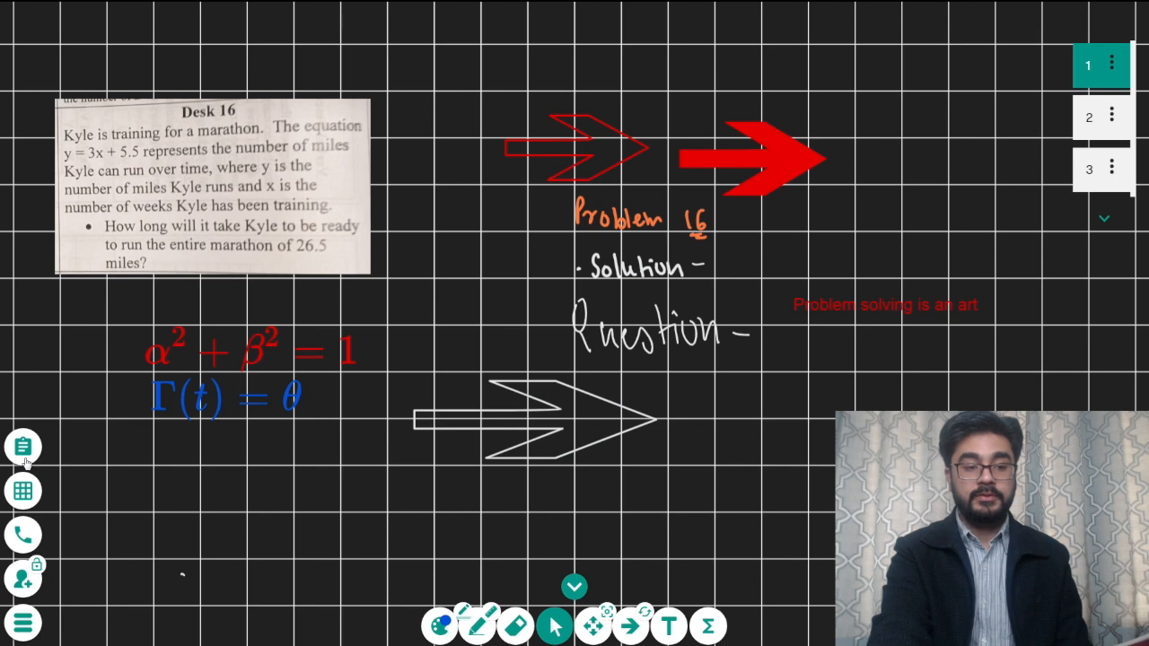
click(18, 629)
click(113, 624)
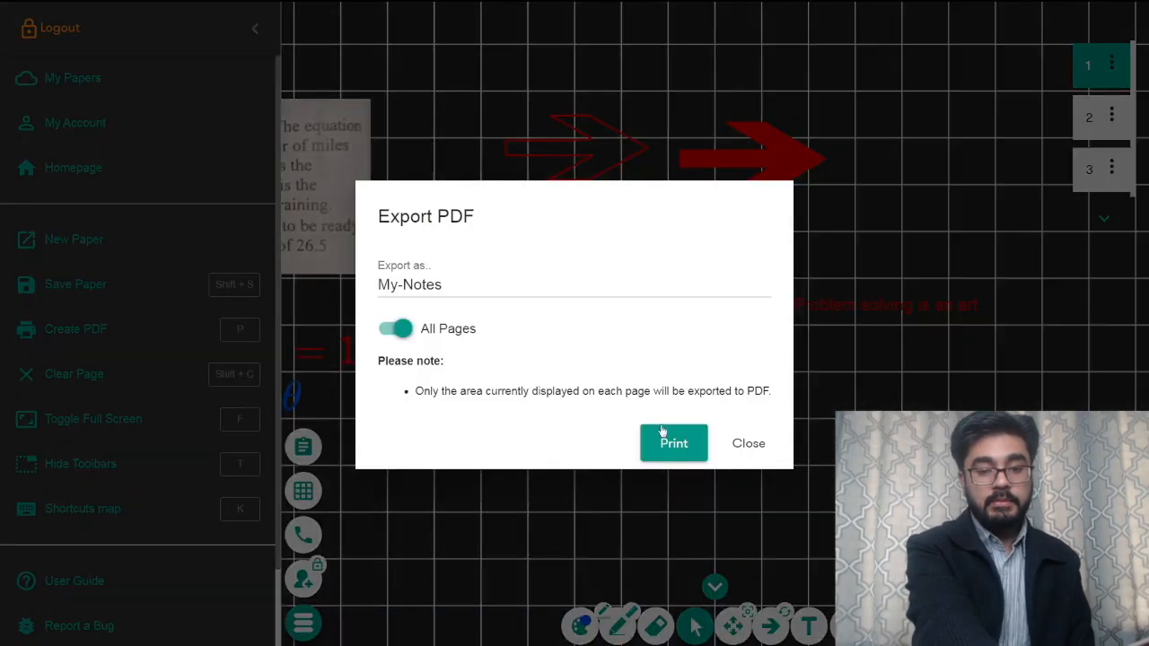
click(748, 440)
click(703, 466)
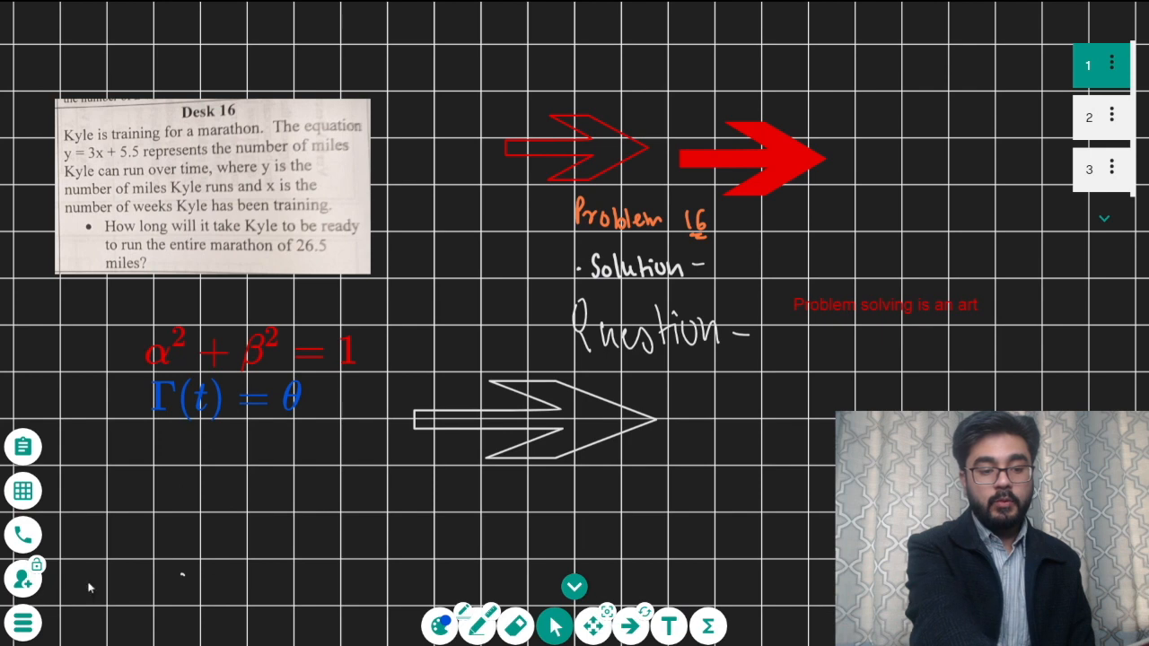
Step: Start a PDF export of the paper and name the file Training session 1
click(24, 628)
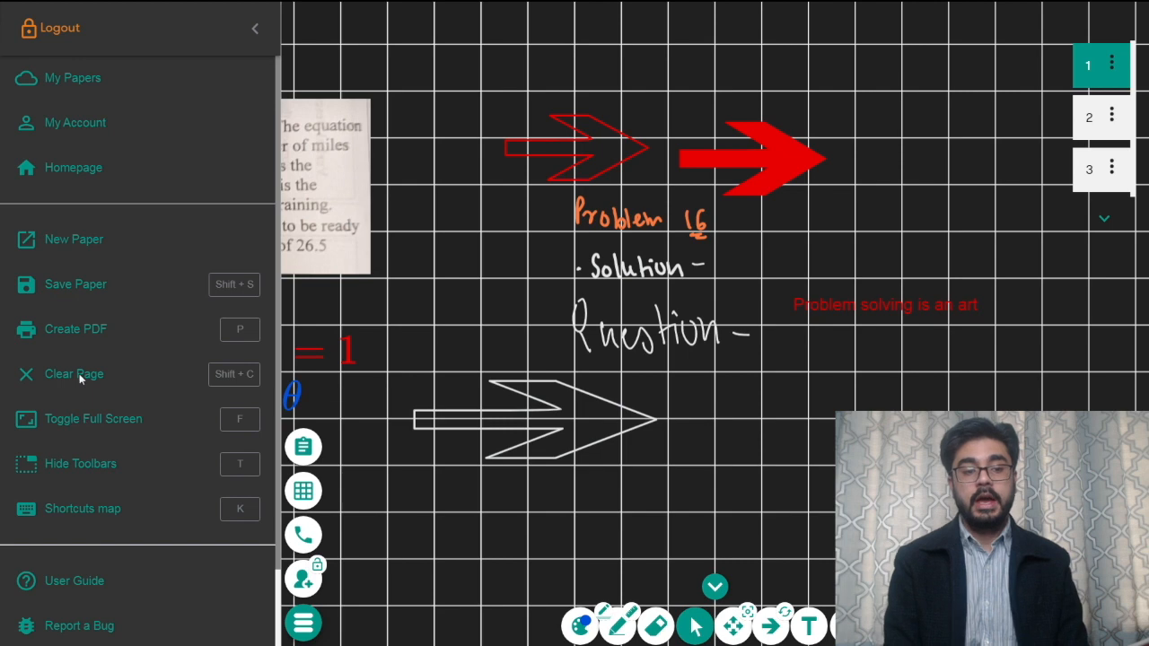
click(84, 341)
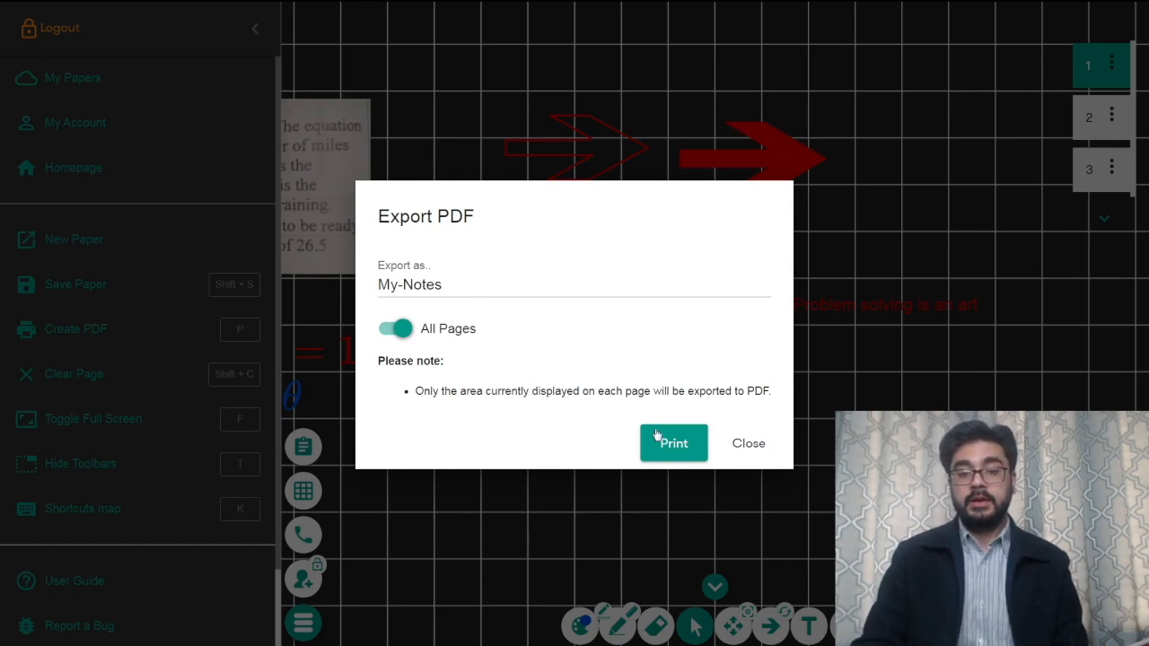
drag(449, 286, 373, 292)
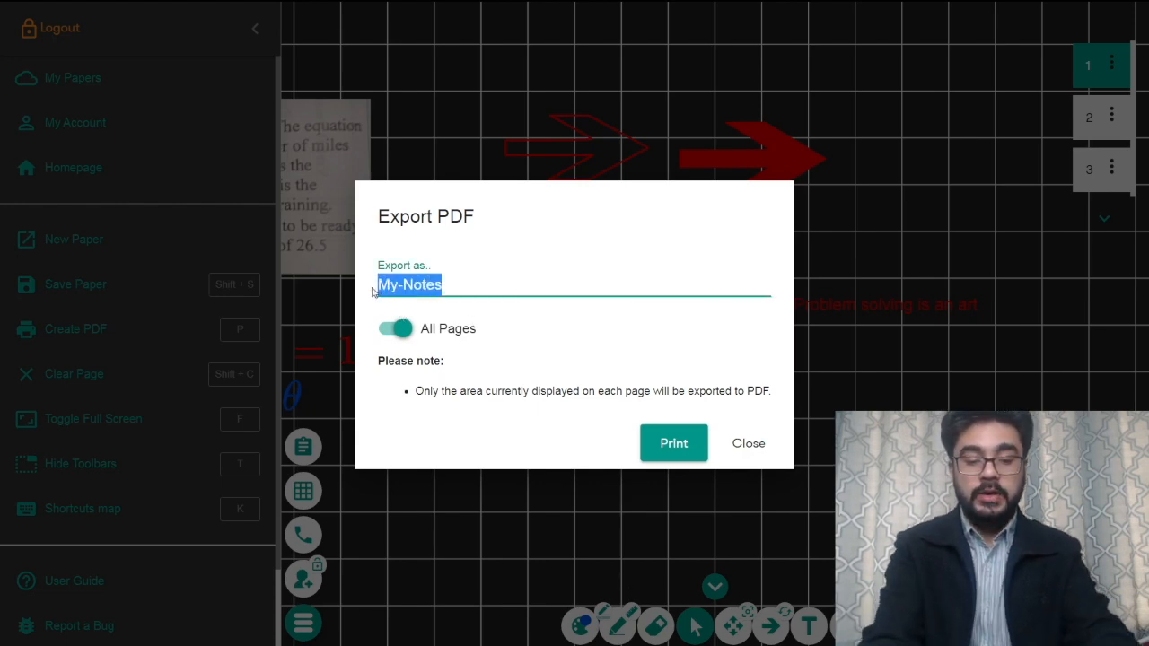
text(Session)
key(ctrl+BackSpace)
text(Training)
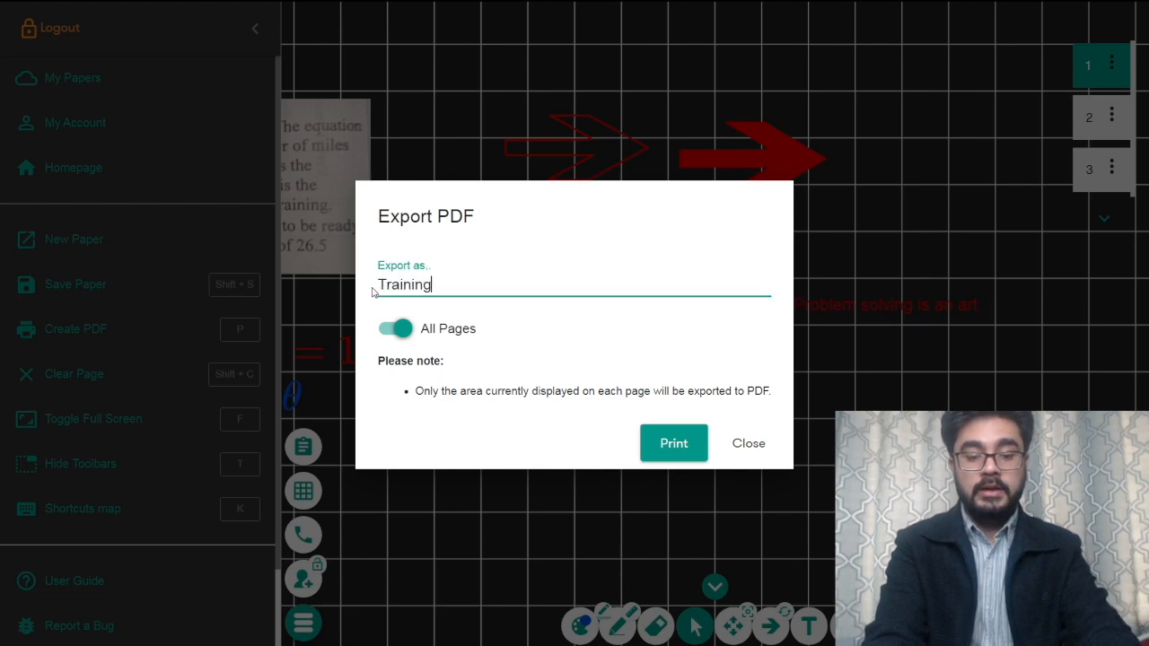
text( session 1)
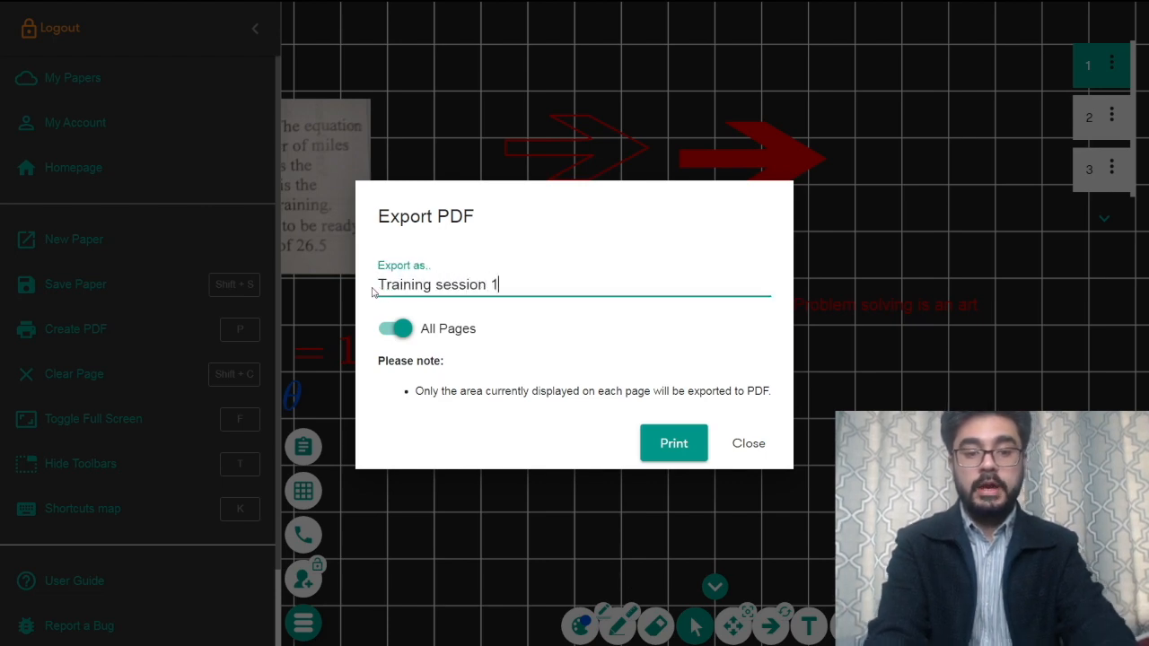
Step: Limit the export to page 1, export the PDF and open the downloaded file
click(397, 329)
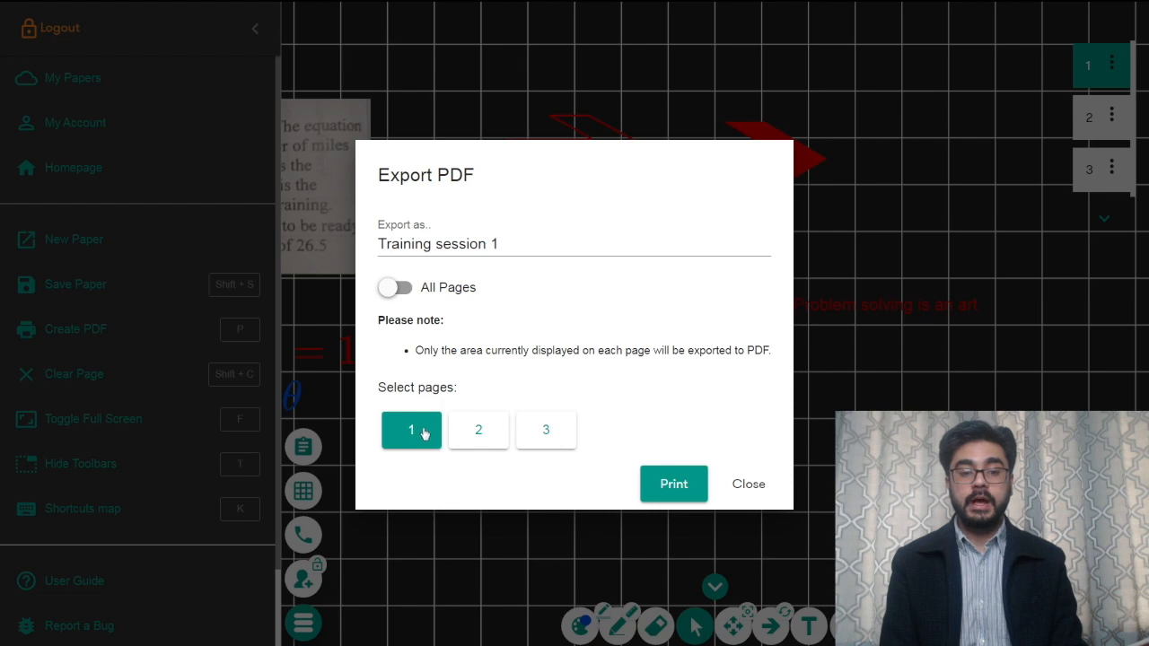
click(672, 486)
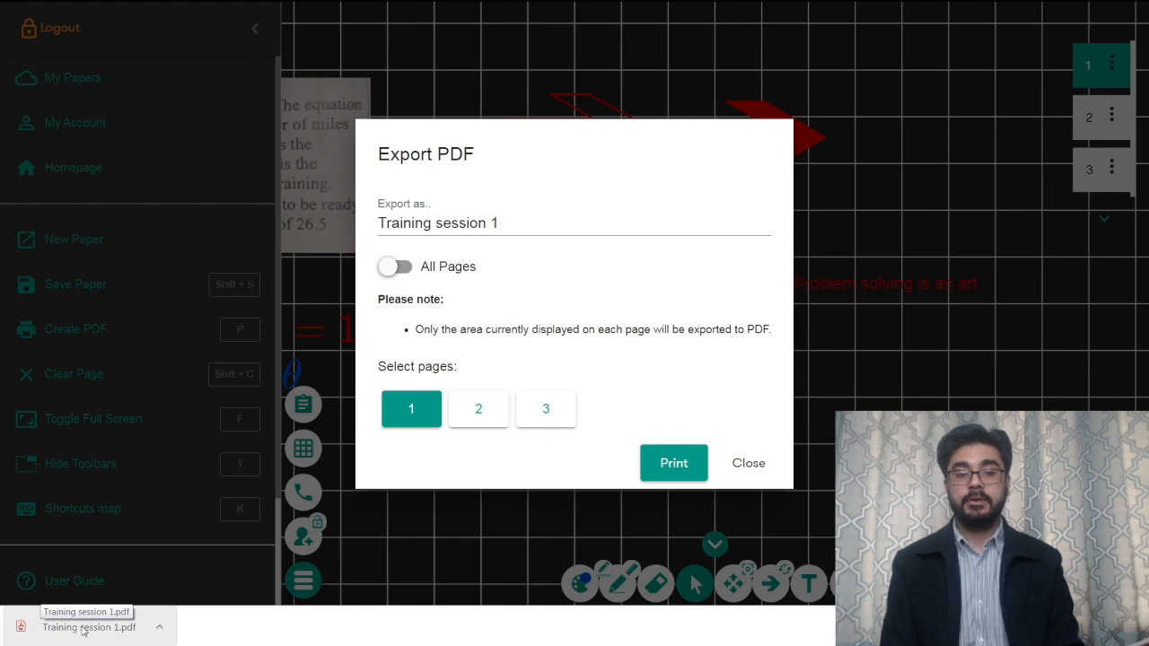
click(81, 629)
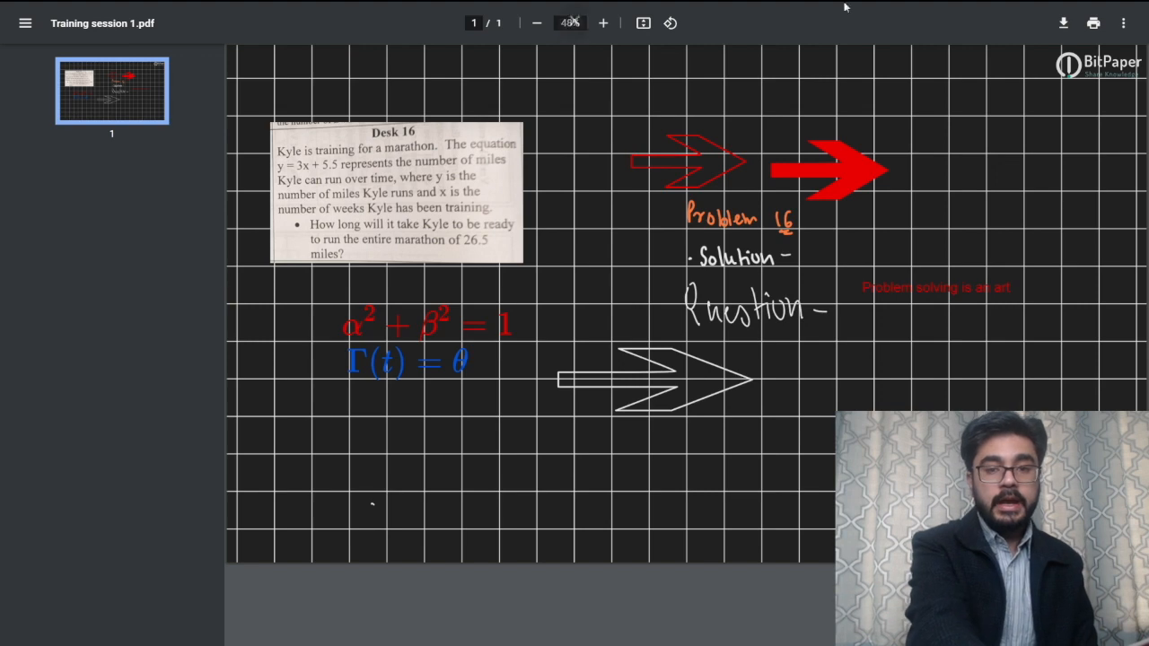
Step: Leave full screen, return from the PDF to the BitPaper whiteboard, and close the export dialog and side menu
click(576, 61)
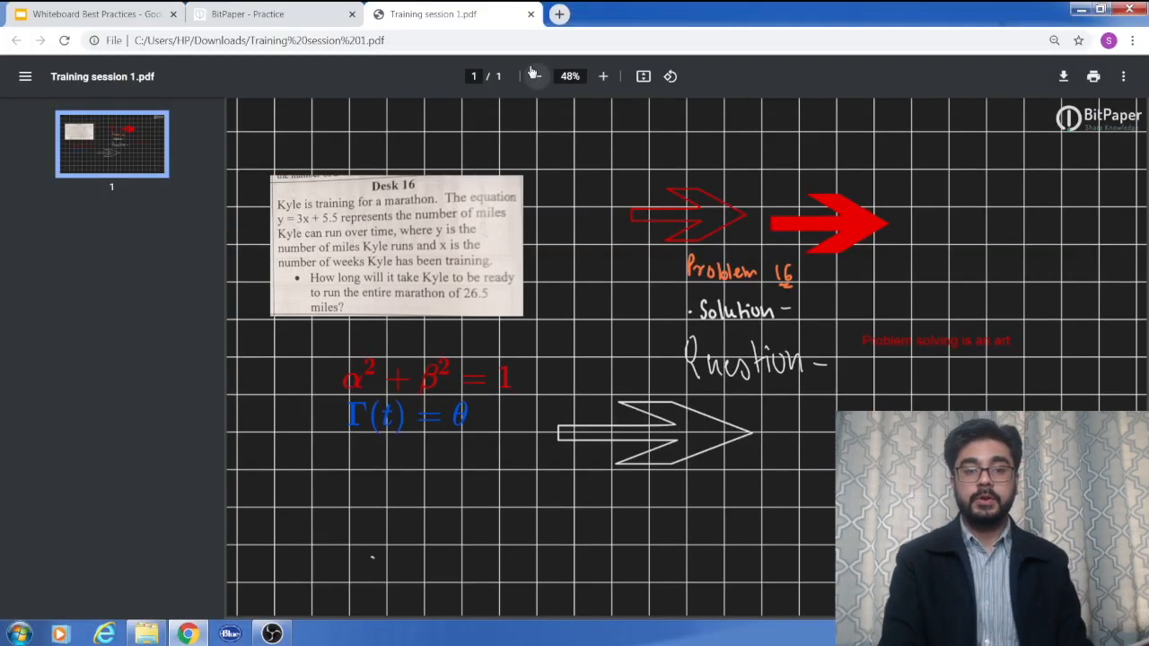
click(215, 10)
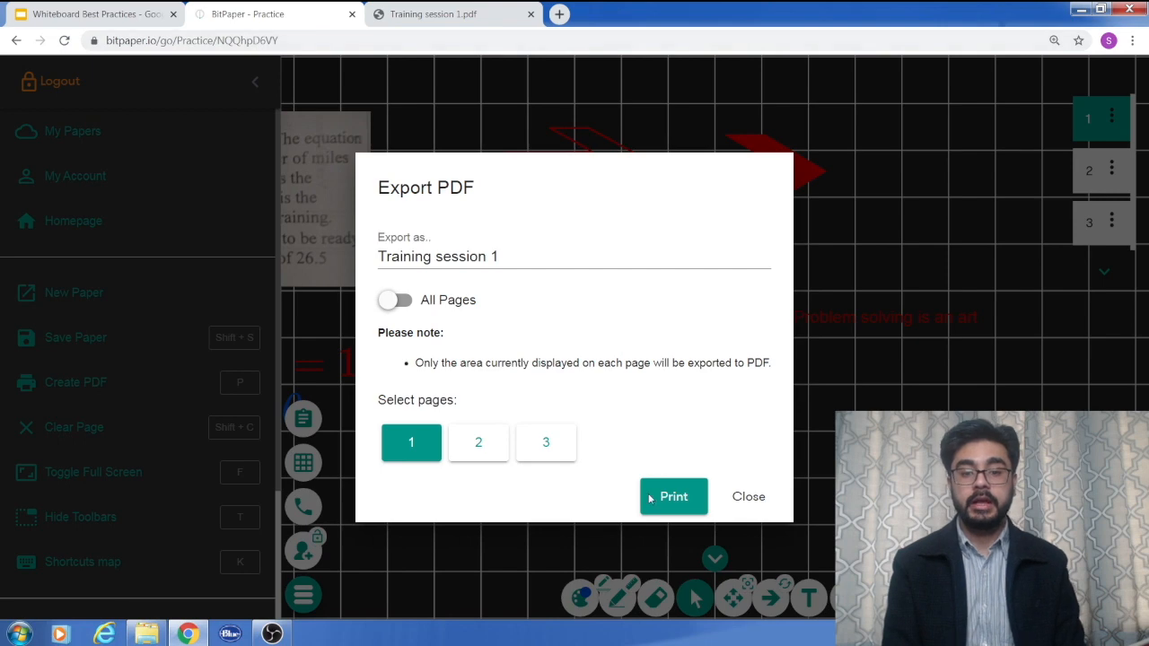
click(746, 495)
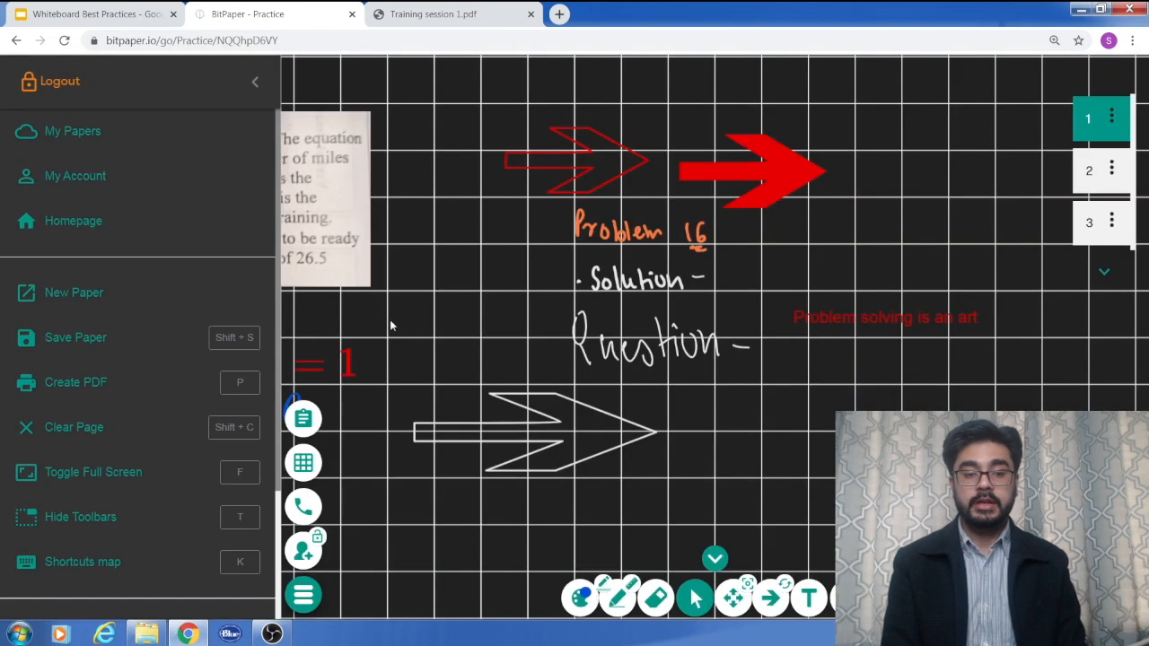
click(256, 82)
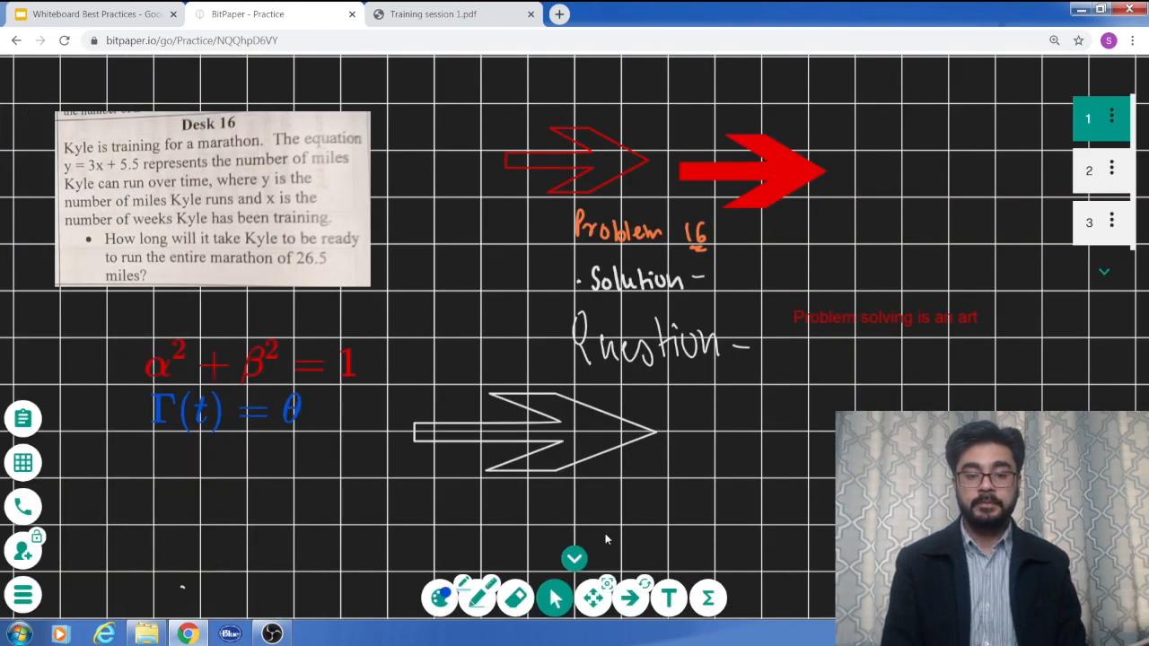
Step: Pan page 1 so its content shifts up and to the left, export page 1 again as Training session 1, and open the PDF
click(593, 598)
drag(671, 416, 503, 373)
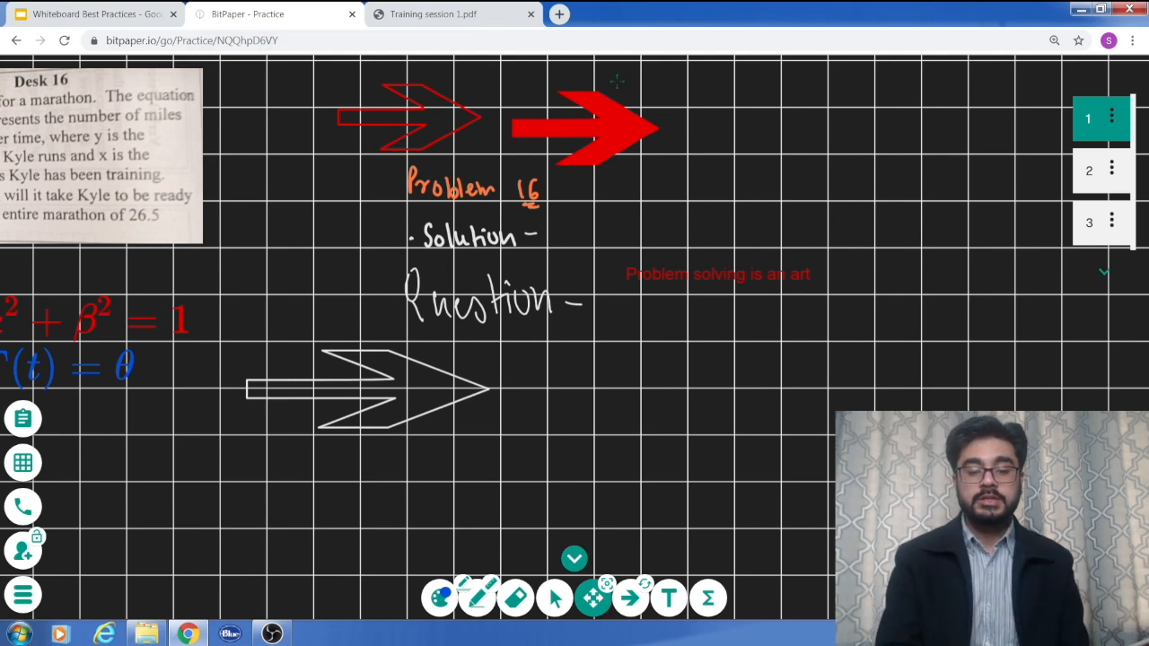
key(ctrl+s)
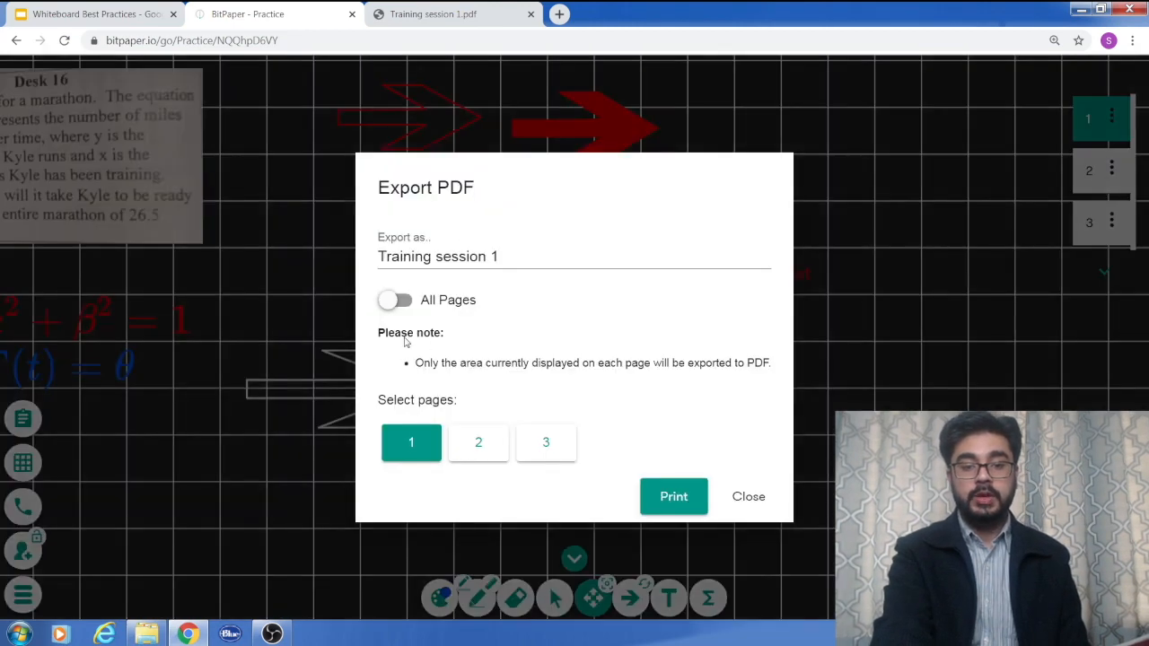
click(682, 500)
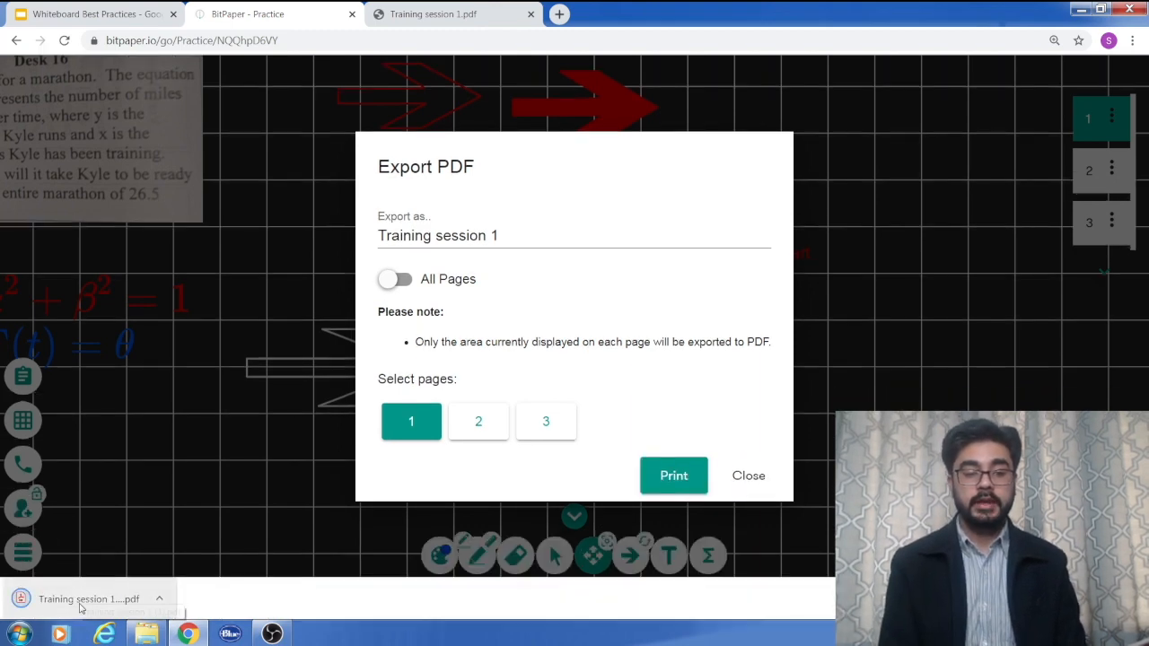
click(81, 603)
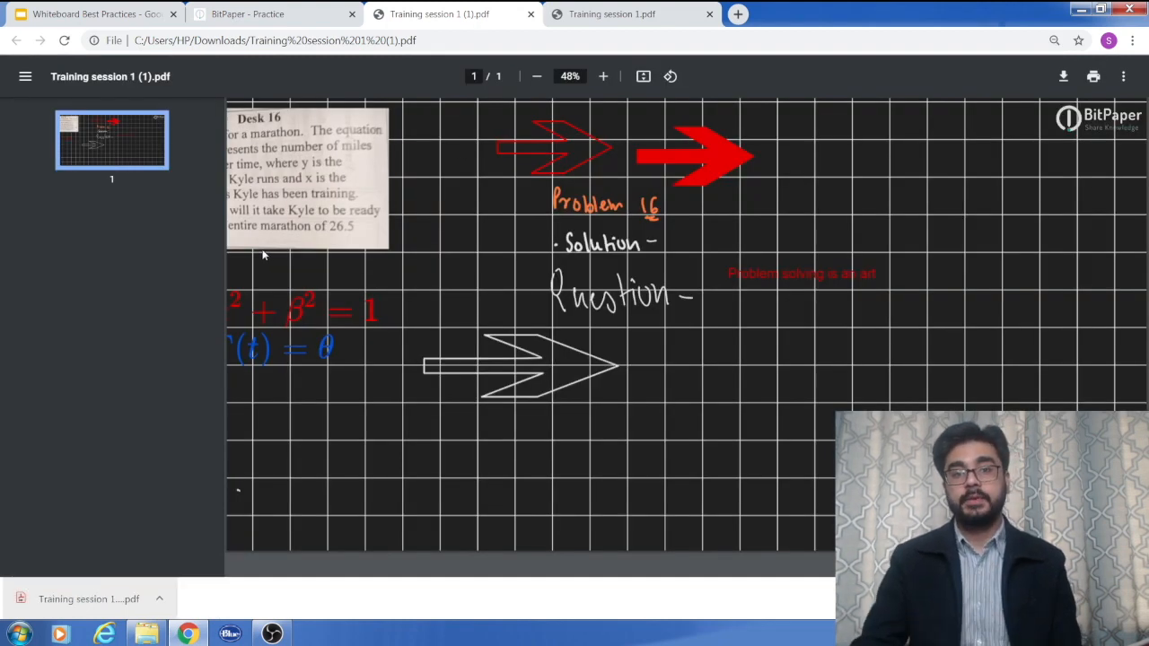
Step: Return to the BitPaper whiteboard in full screen, close the export dialog, and leave full screen again
click(280, 13)
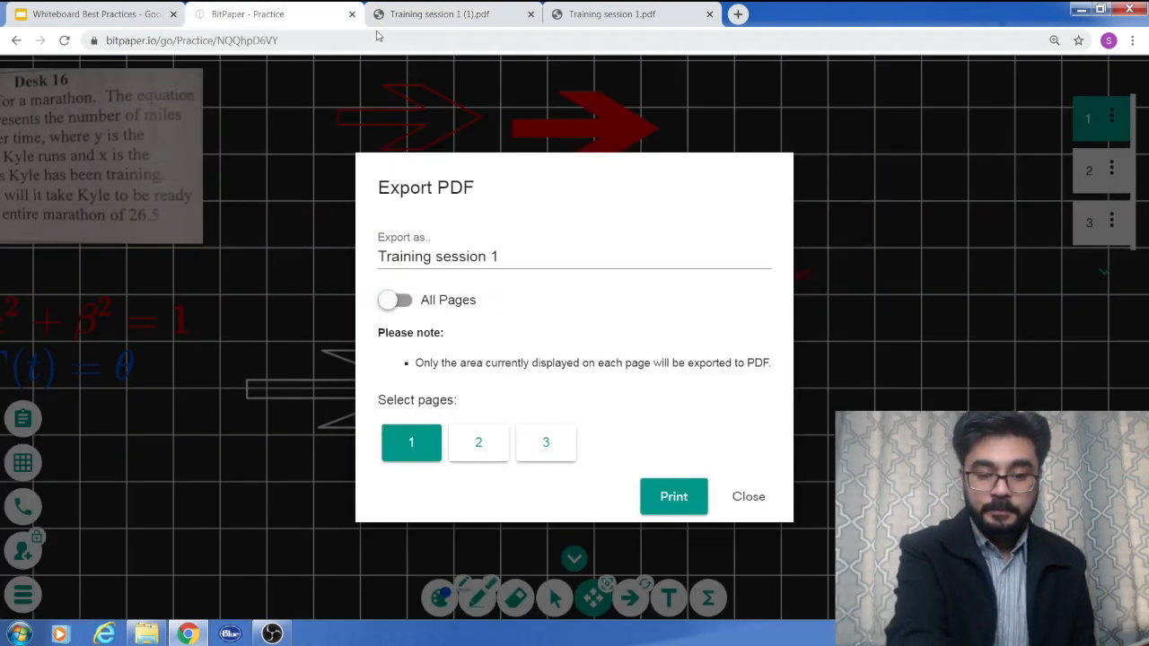
key(F11)
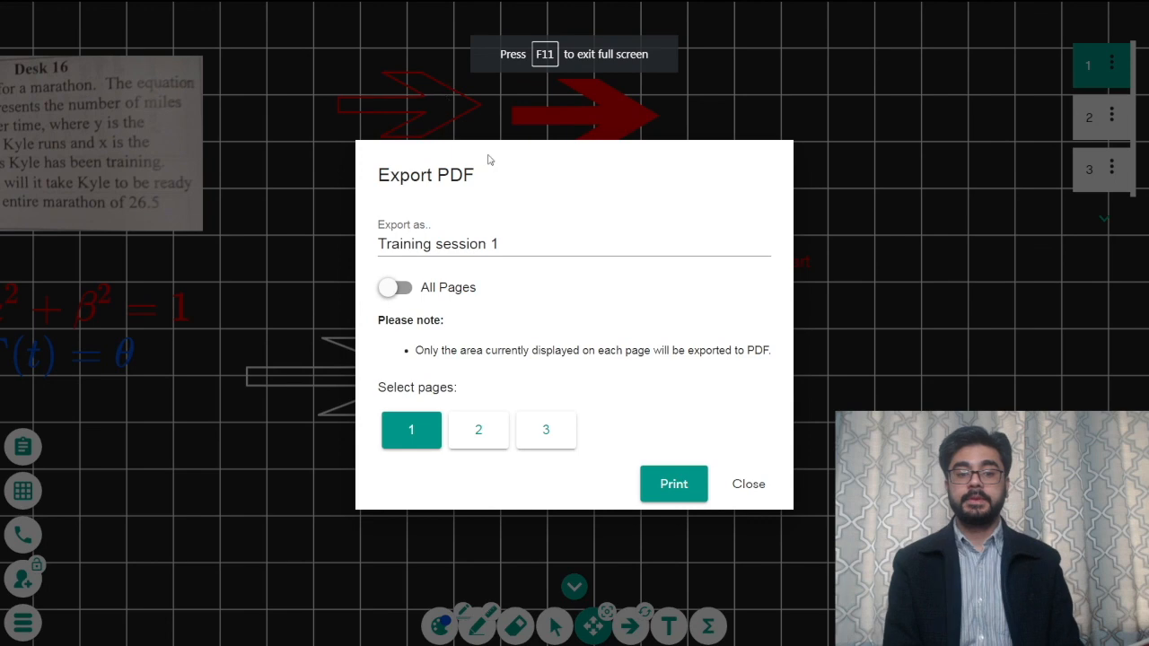
click(740, 488)
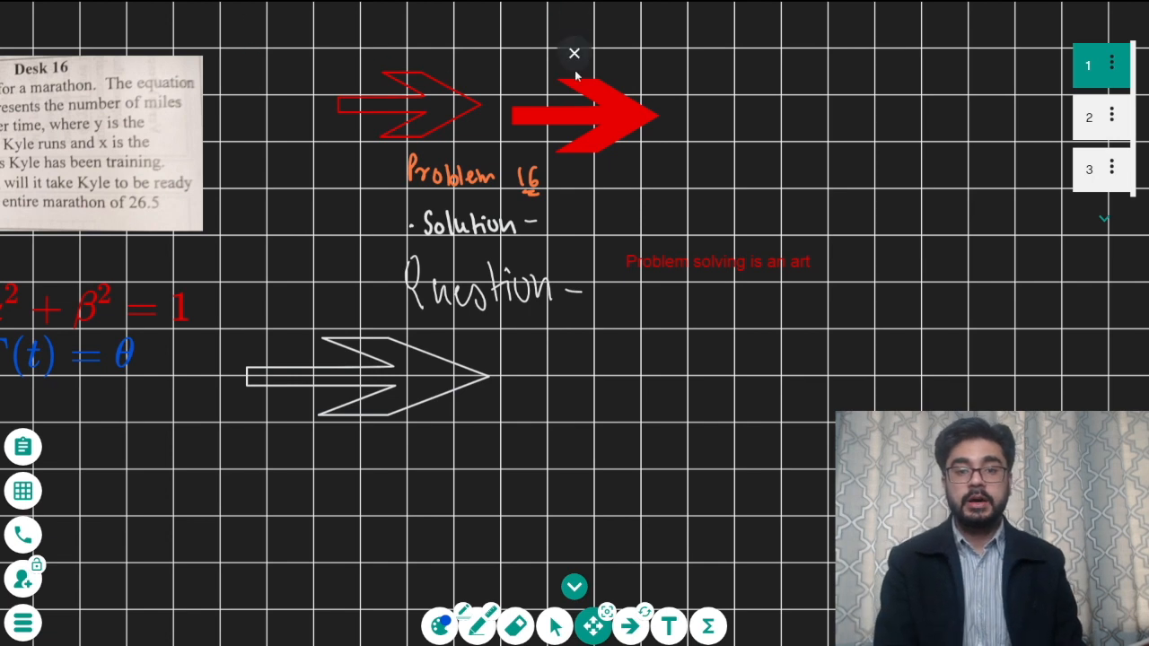
click(575, 52)
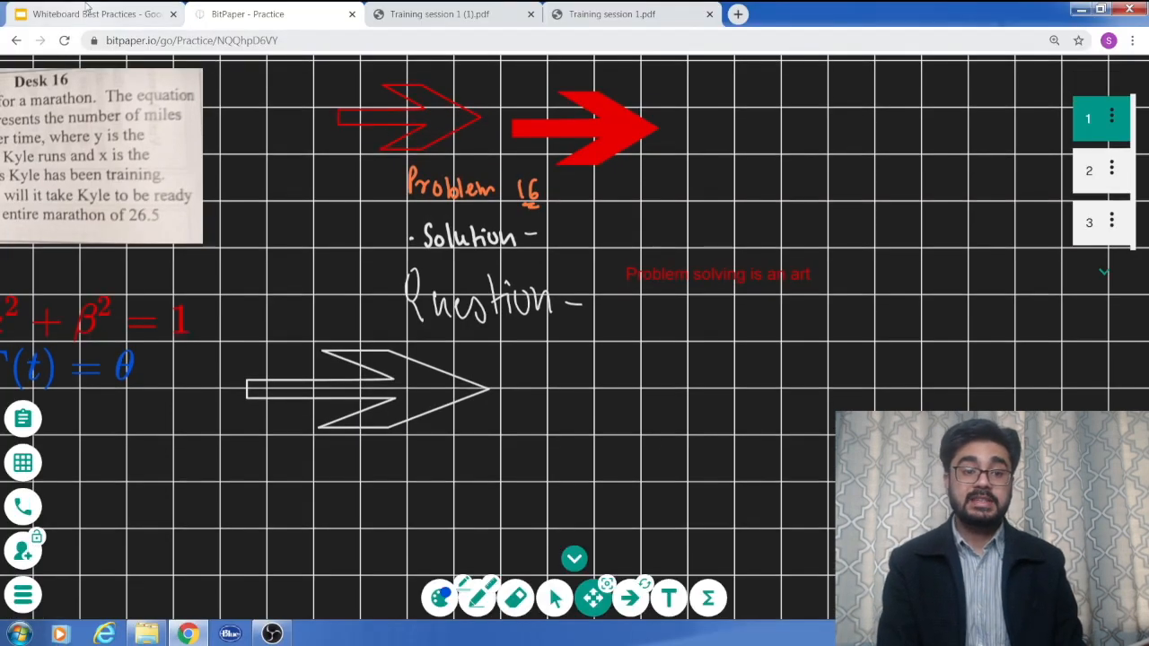